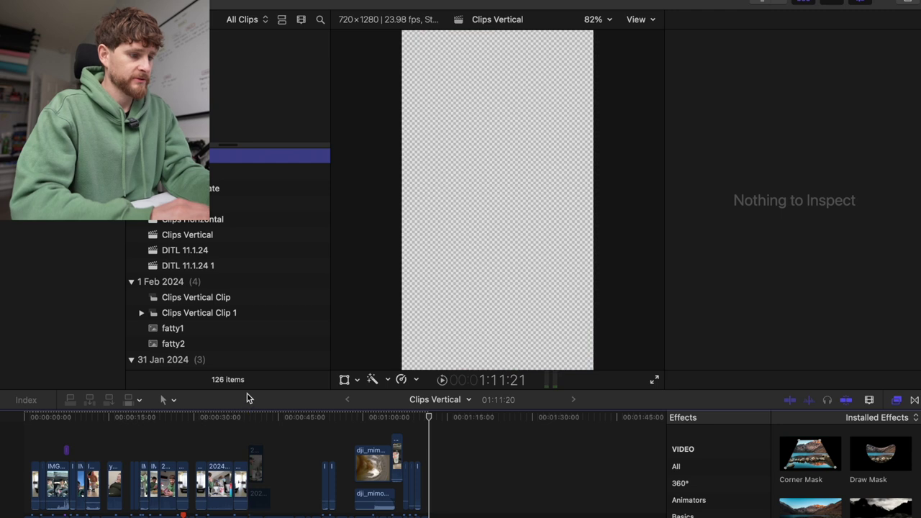
# Duplicate the Clips Vertical project as a new vertical project at 1080x1920 resolution and open the duplicate in the timeline
pyautogui.moveTo(249, 390); pyautogui.dragTo(257, 299)
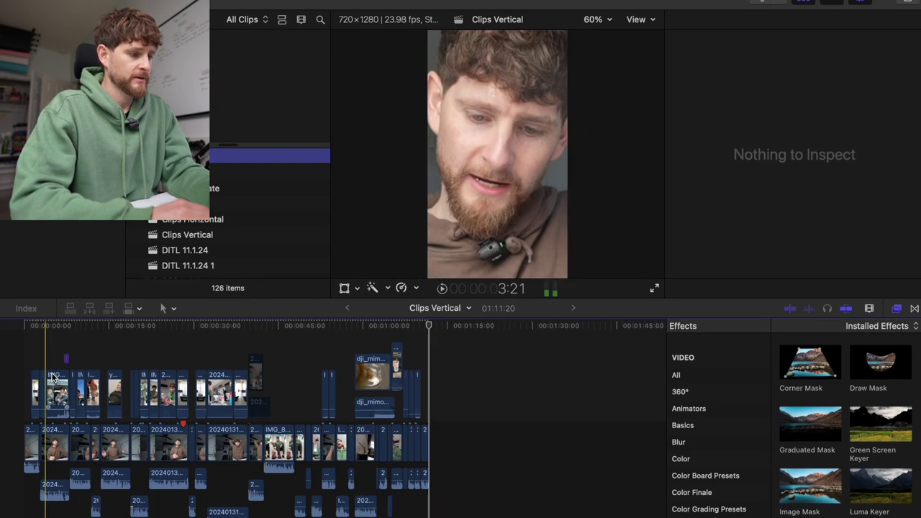
pyautogui.scroll(-2, 206, 236)
pyautogui.scroll(1, 206, 236)
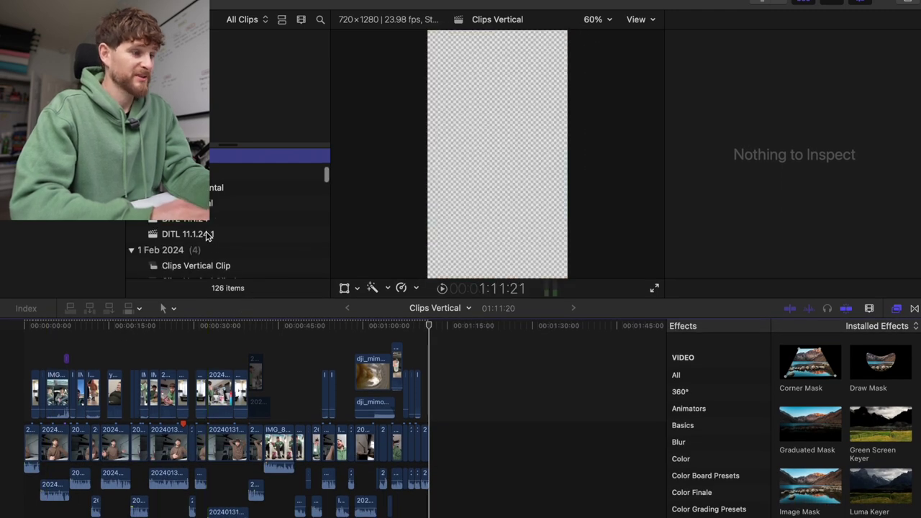
pyautogui.click(221, 203)
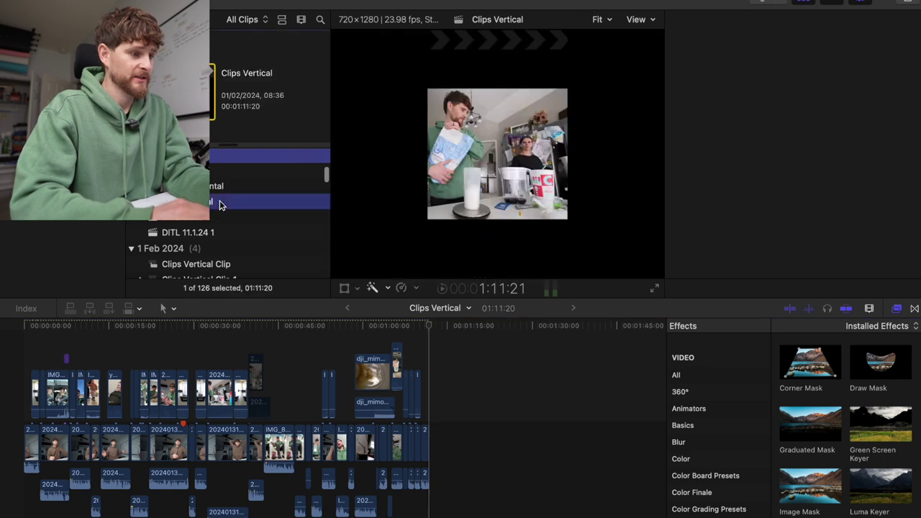
pyautogui.rightClick(222, 203)
pyautogui.click(272, 259)
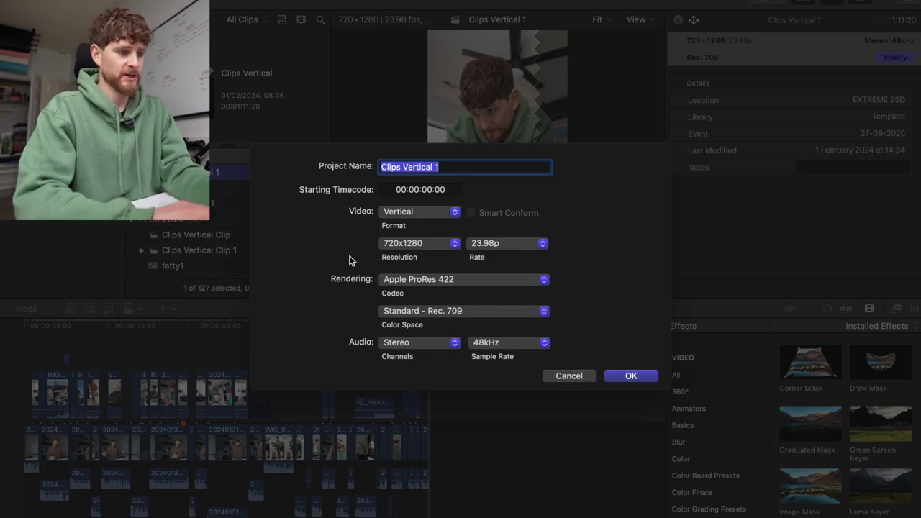
pyautogui.click(406, 243)
pyautogui.click(405, 259)
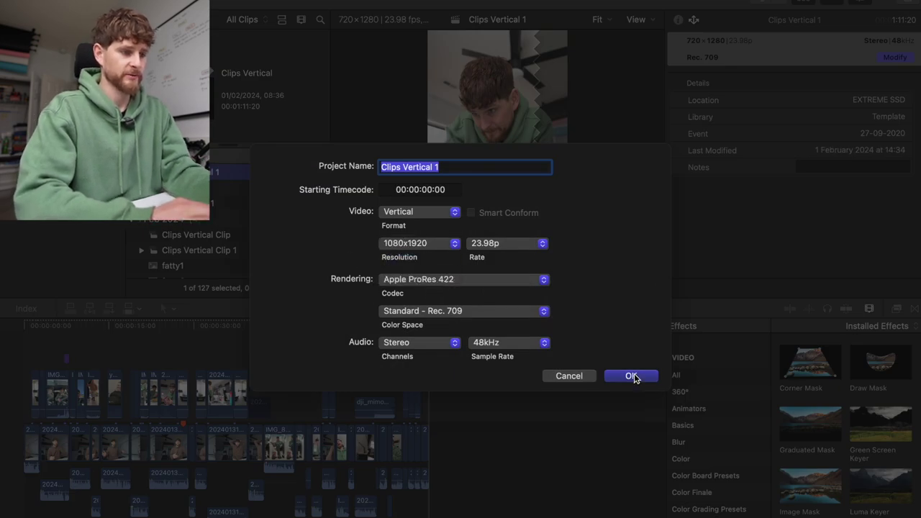
pyautogui.click(631, 376)
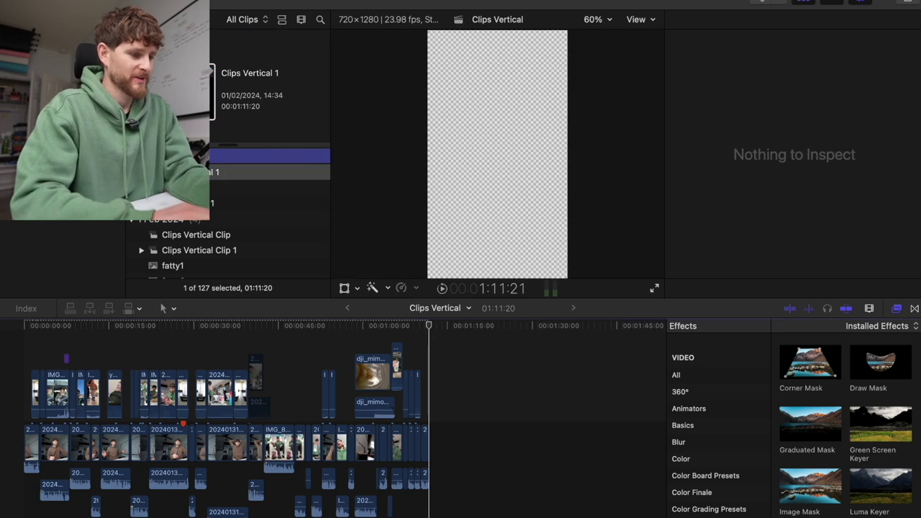
pyautogui.doubleClick(253, 174)
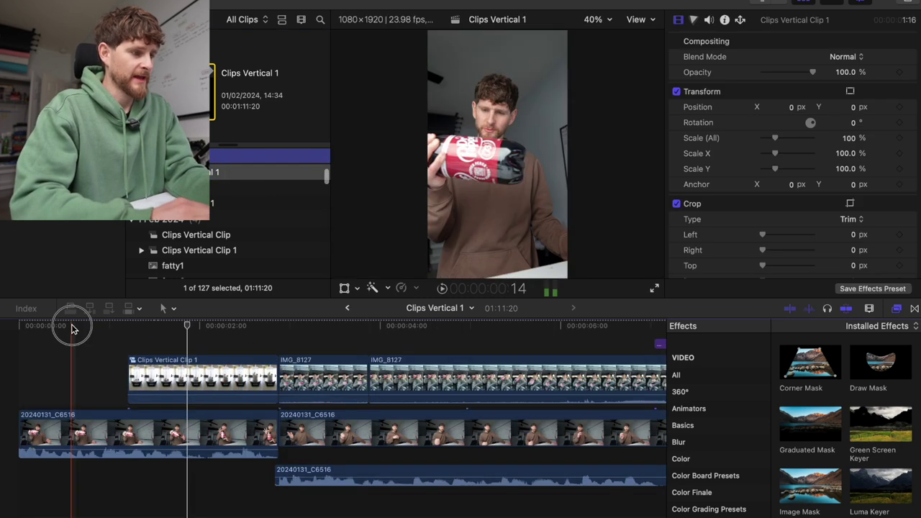
pyautogui.click(72, 329)
# Open the Pt 1 project from the Template library on Big Boi and select its music and sound clips beneath the storyline
pyautogui.click(219, 204)
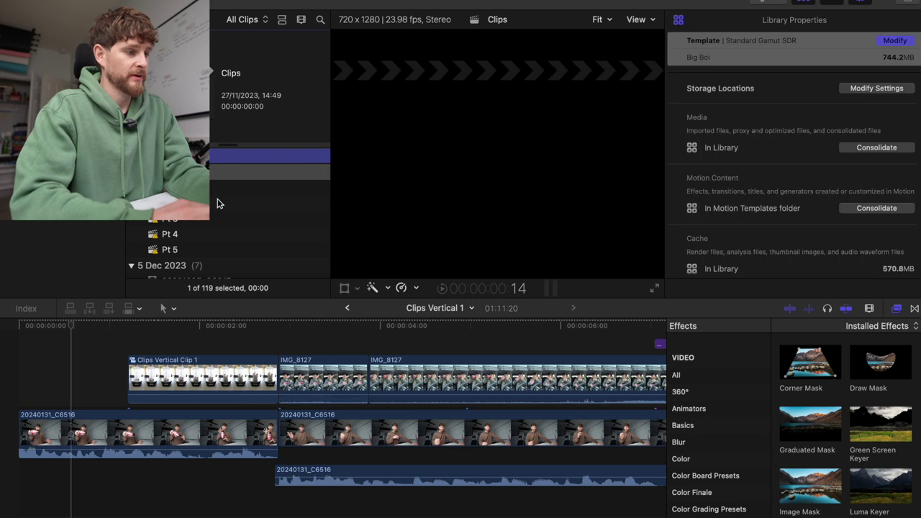
pyautogui.scroll(2, 219, 204)
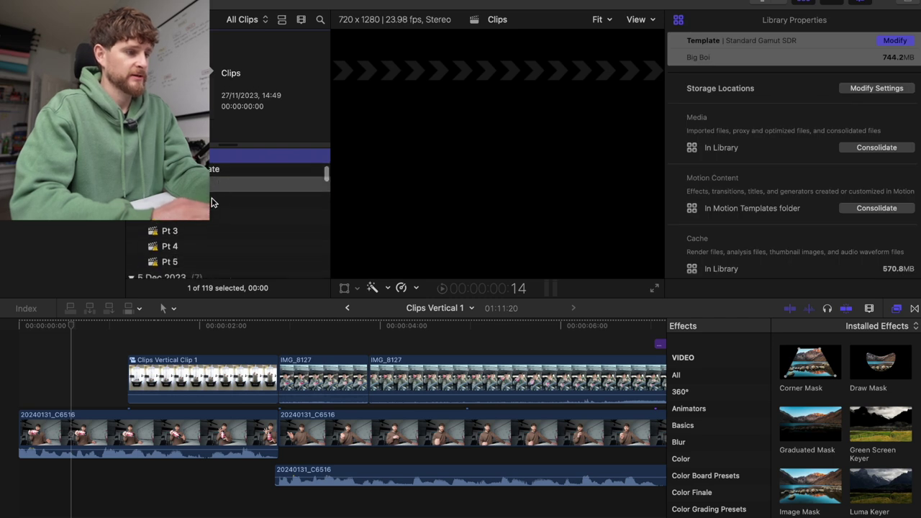
pyautogui.doubleClick(211, 203)
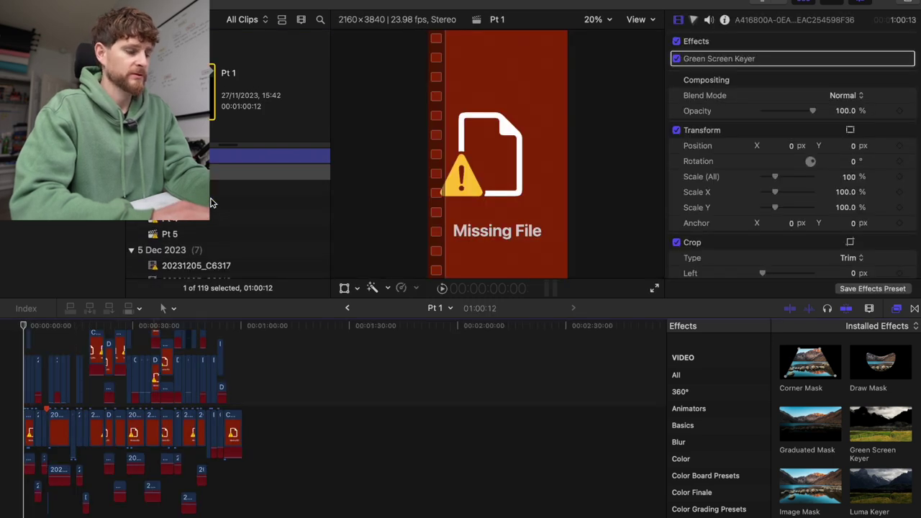
pyautogui.scroll(-3, 211, 203)
pyautogui.scroll(-5, 164, 434)
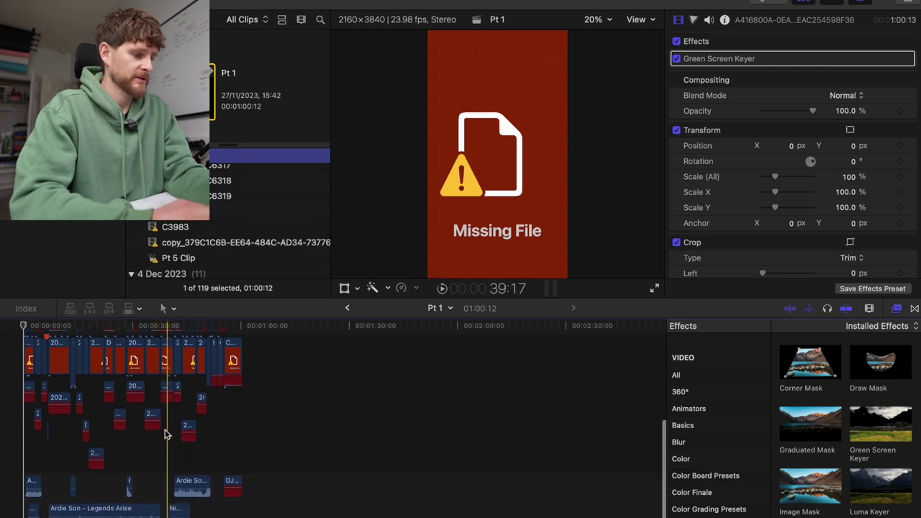
pyautogui.scroll(1, 177, 467)
pyautogui.moveTo(253, 505); pyautogui.dragTo(14, 436)
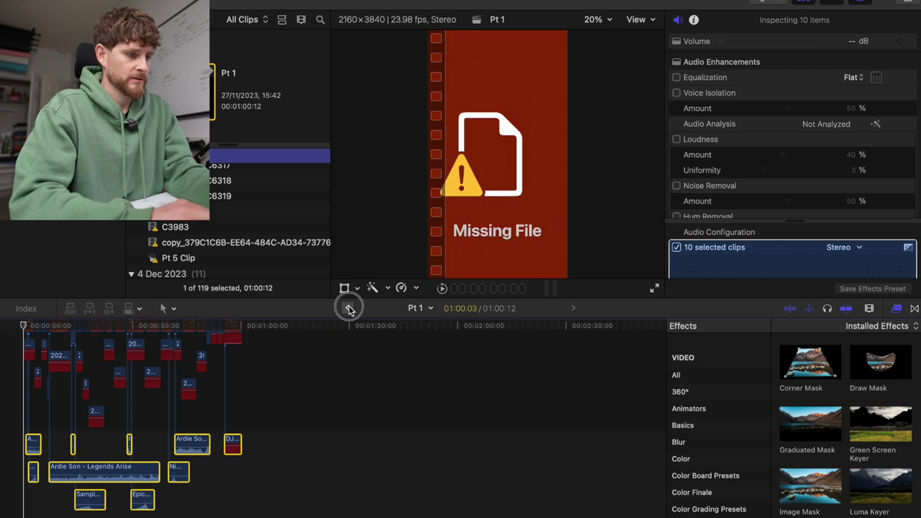
# Return to the Clips Vertical 1 timeline and select that project in the EXTREME SSD Template library
pyautogui.click(348, 307)
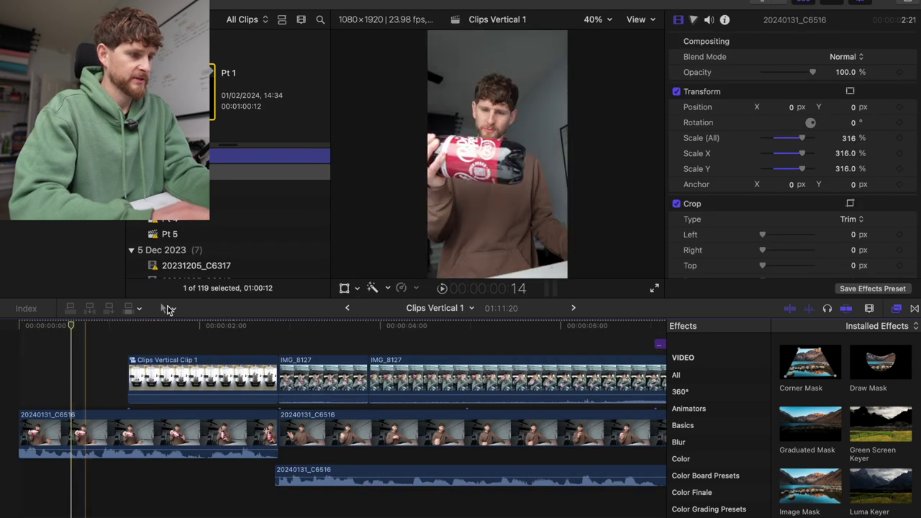
pyautogui.click(72, 36)
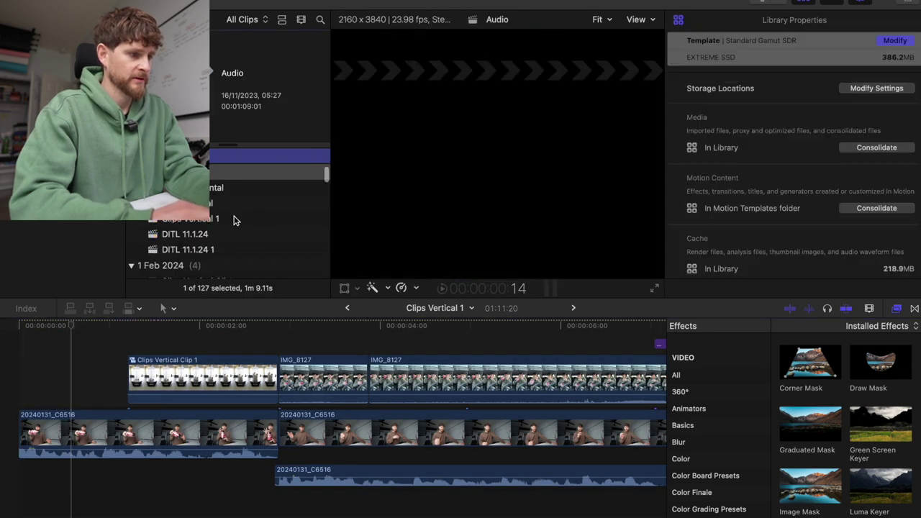
pyautogui.click(234, 220)
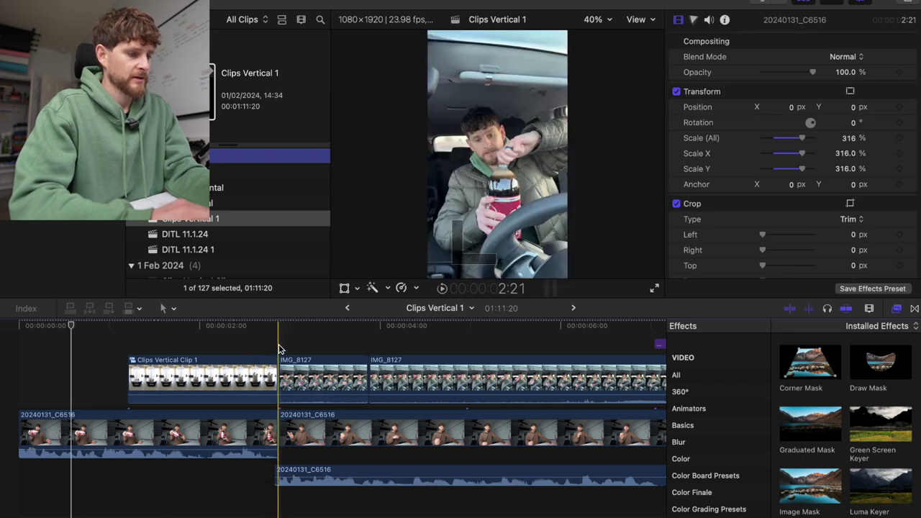
# Switch to Finder and insert clip 20240201_C6517 from the 077 folder's a7siii subfolder after the opening clip in the Clips Vertical 1 timeline
pyautogui.press('super+Tab')
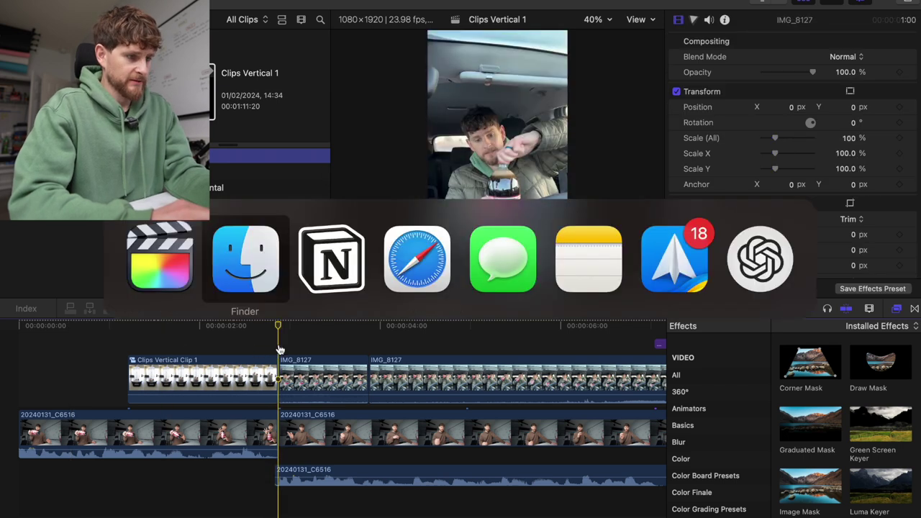
pyautogui.click(446, 36)
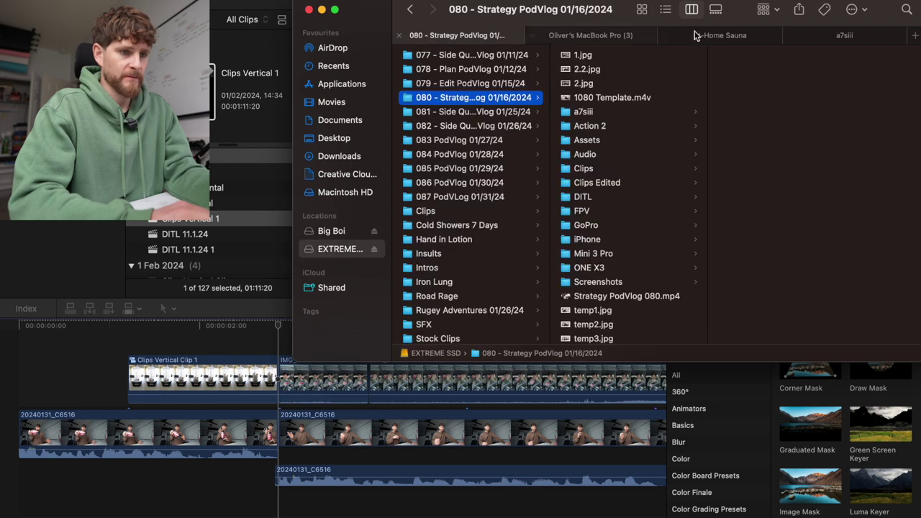
pyautogui.click(476, 55)
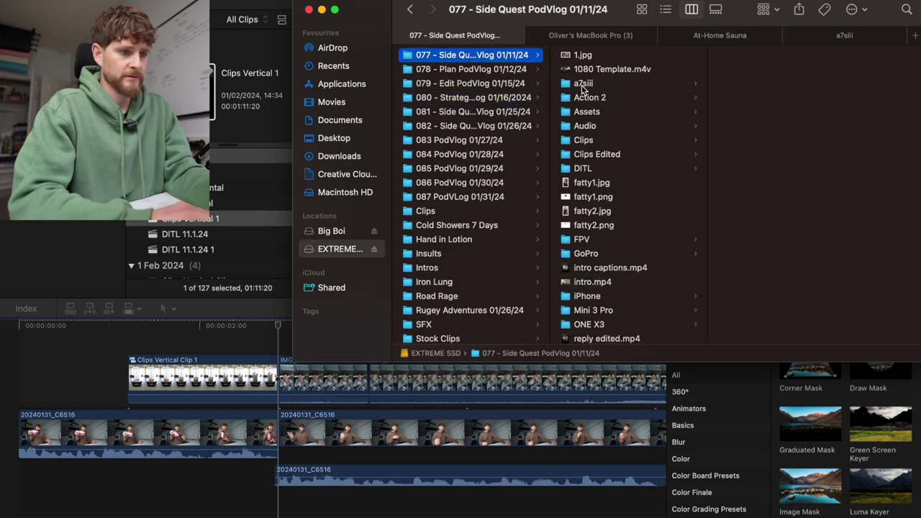
pyautogui.click(583, 85)
pyautogui.moveTo(758, 211); pyautogui.dragTo(286, 431)
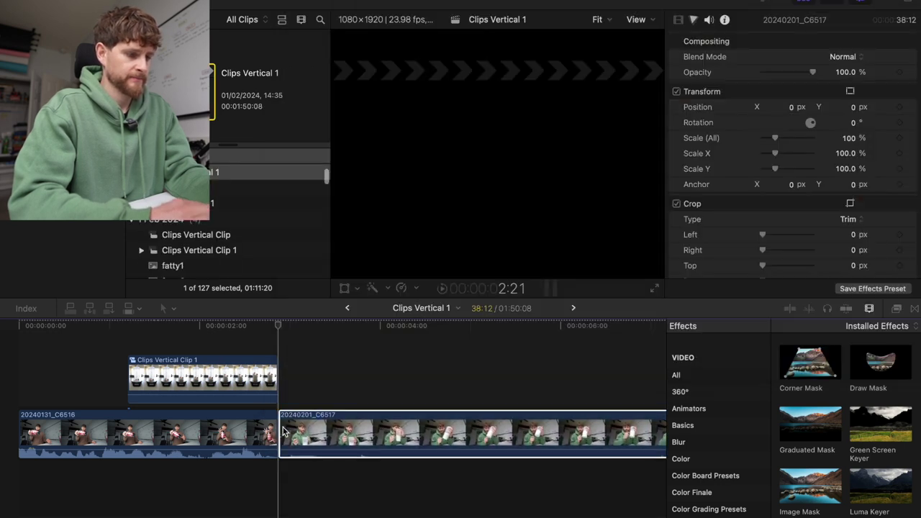
# Split the inserted 20240201_C6517 clip at 35:00 and play back from the cut
pyautogui.press('super+minus')
pyautogui.press('super+minus')
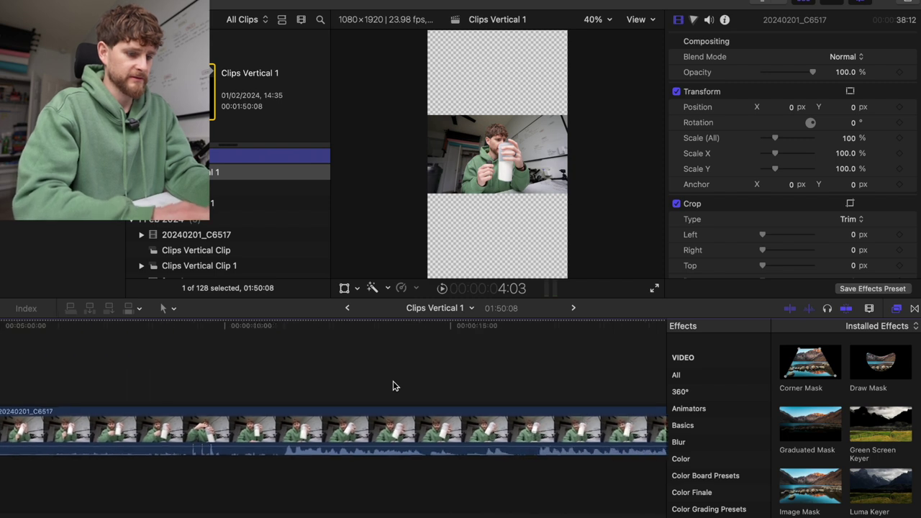
pyautogui.hscroll(10, 393, 386)
pyautogui.hscroll(5, 393, 386)
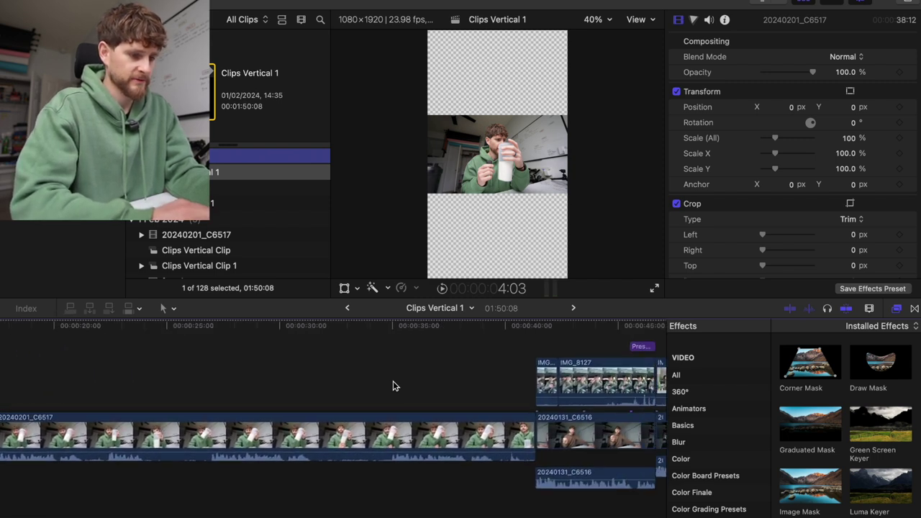
pyautogui.press('super+b')
pyautogui.press('space')
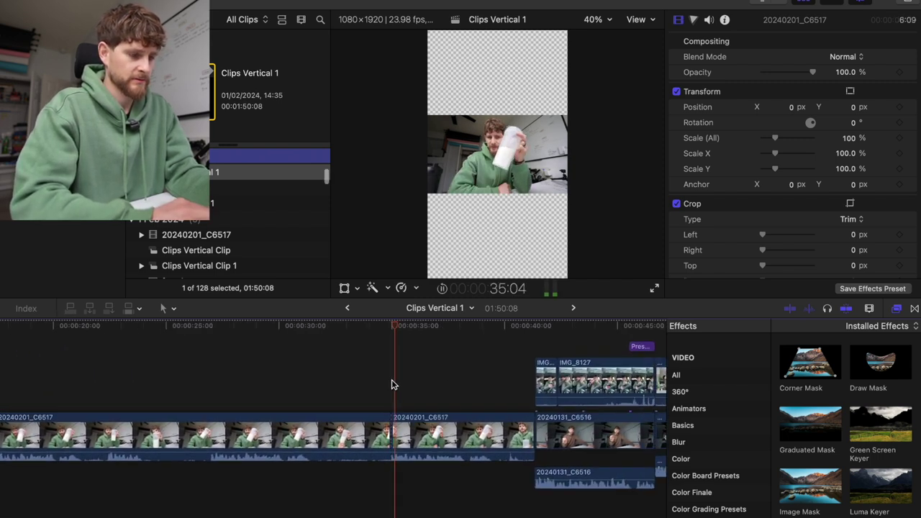
pyautogui.press('super+z')
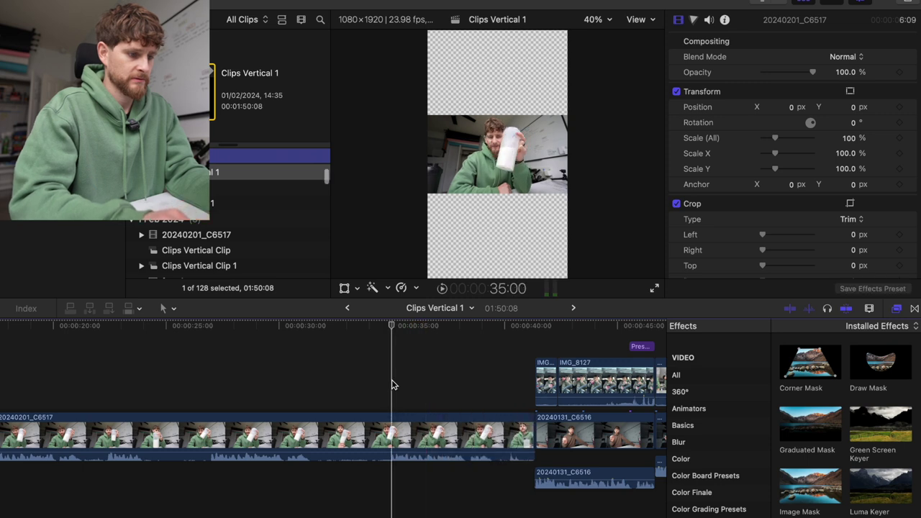
pyautogui.press('super+b')
pyautogui.press('space')
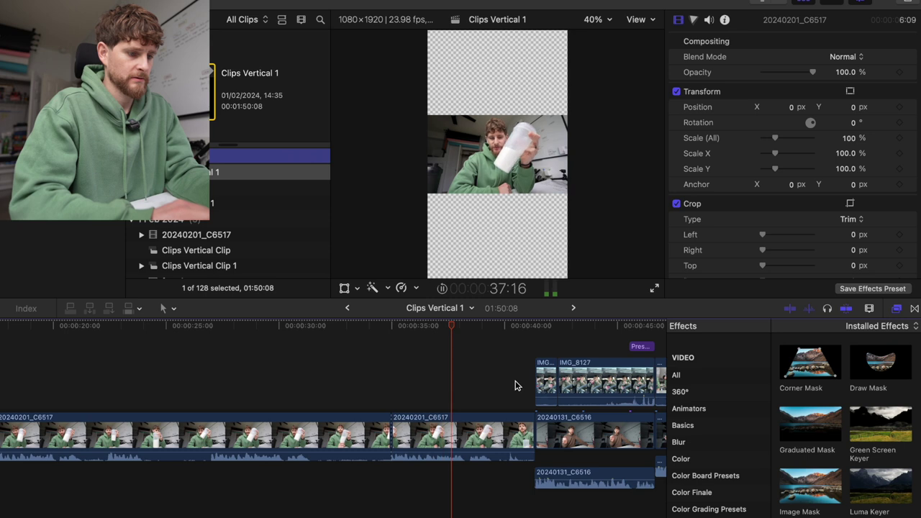
# Split 20240201_C6517 again at the end of the wanted take and delete the sections before and after it
pyautogui.press('space')
pyautogui.press('super+b')
pyautogui.click(518, 439)
pyautogui.press('Delete')
pyautogui.click(363, 435)
pyautogui.press('Delete')
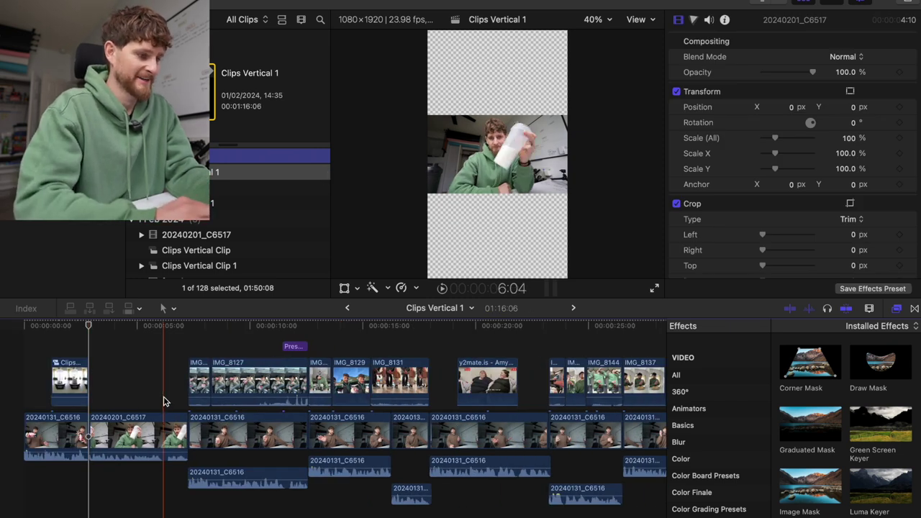
# Split the shortened 20240201_C6517 clip at 6:04 and 6:08 and delete the four-frame piece between the cuts
pyautogui.press('super+equal')
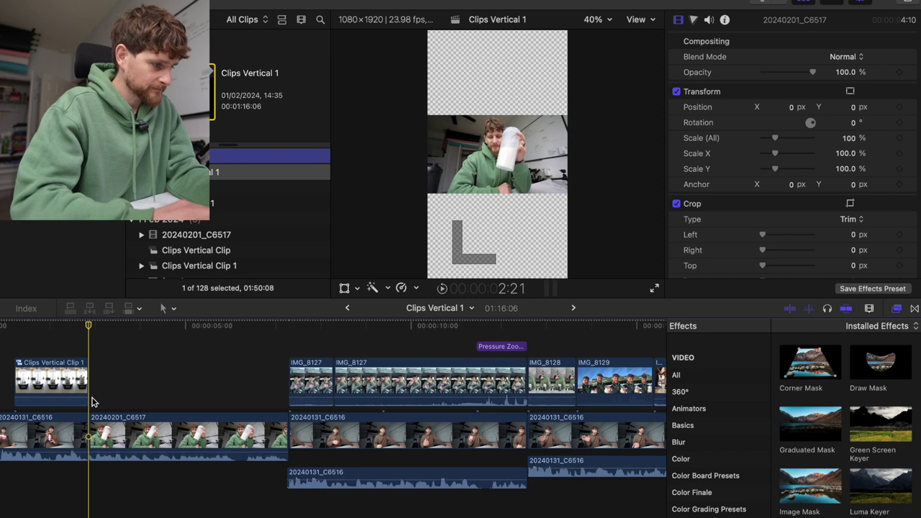
pyautogui.press('super+z')
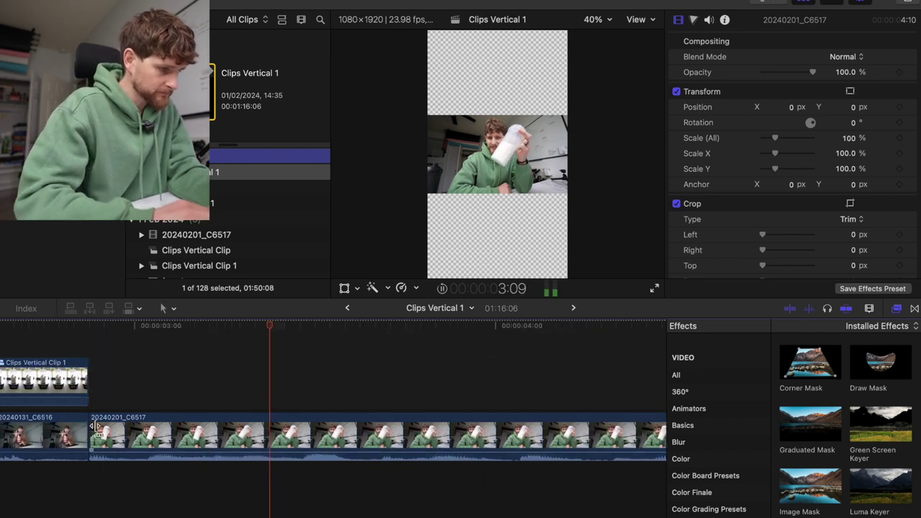
pyautogui.press('super+equal')
pyautogui.press('super+shift+z')
pyautogui.press('super+minus')
pyautogui.press('space')
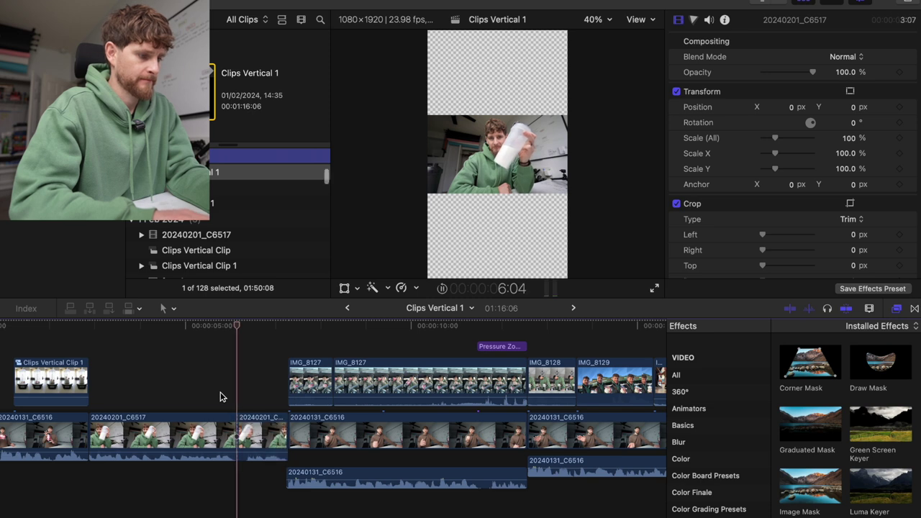
pyautogui.press('space')
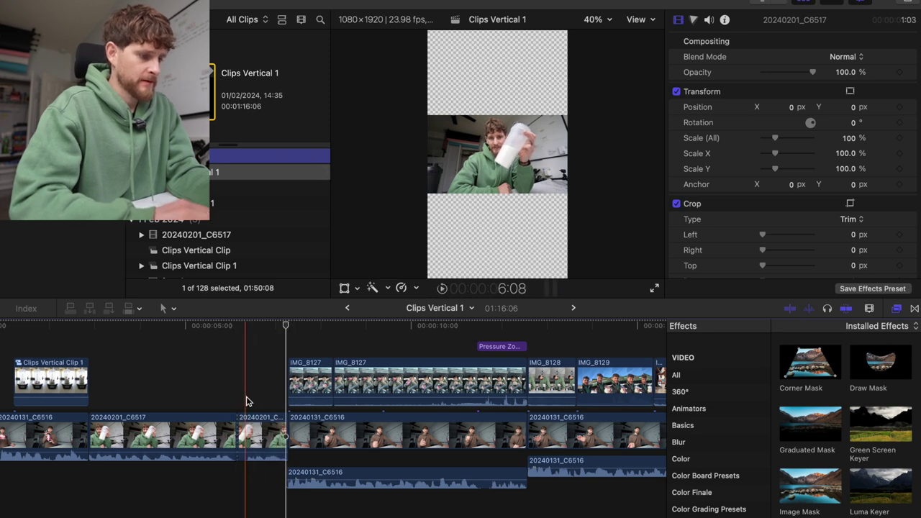
pyautogui.click(246, 440)
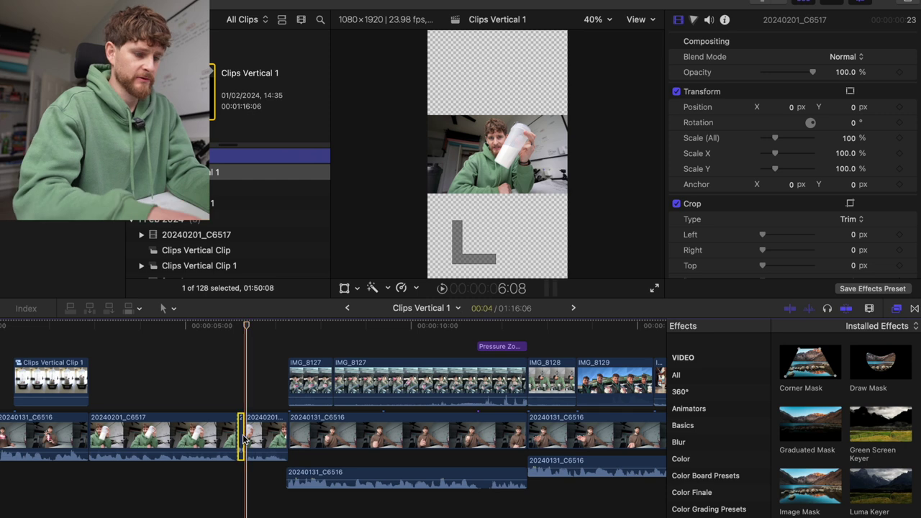
# Move the Clips Vertical Clip 1 overlay to end where 20240201_C6517 ends, and set the scale of that clip's first section to 316%
pyautogui.moveTo(61, 382); pyautogui.dragTo(253, 386)
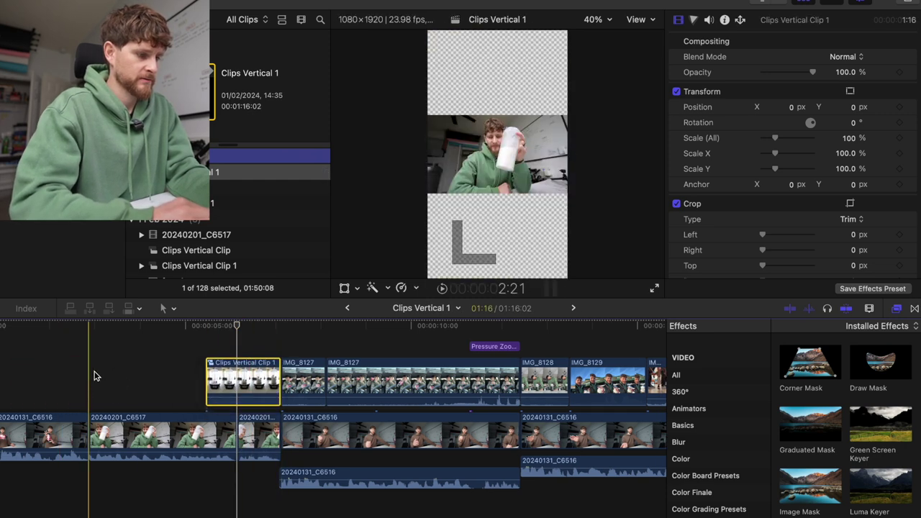
pyautogui.click(130, 435)
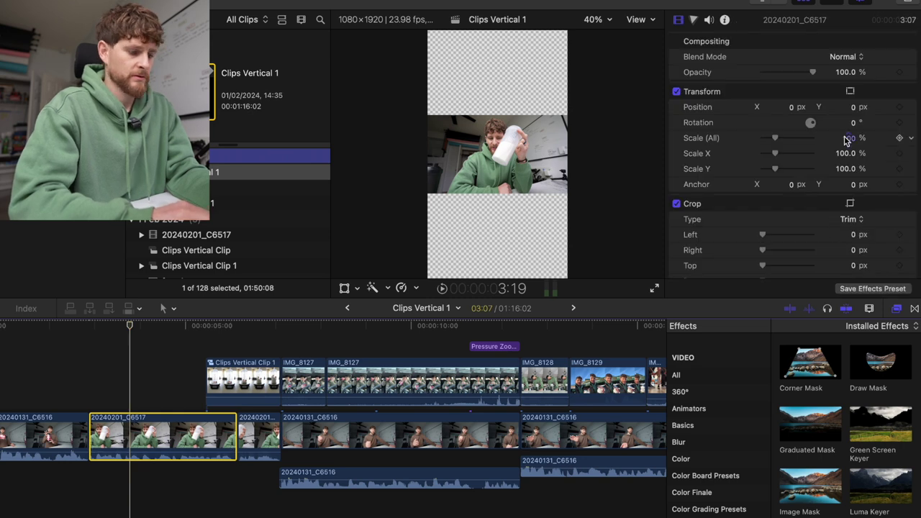
pyautogui.write('316')
pyautogui.press('Return')
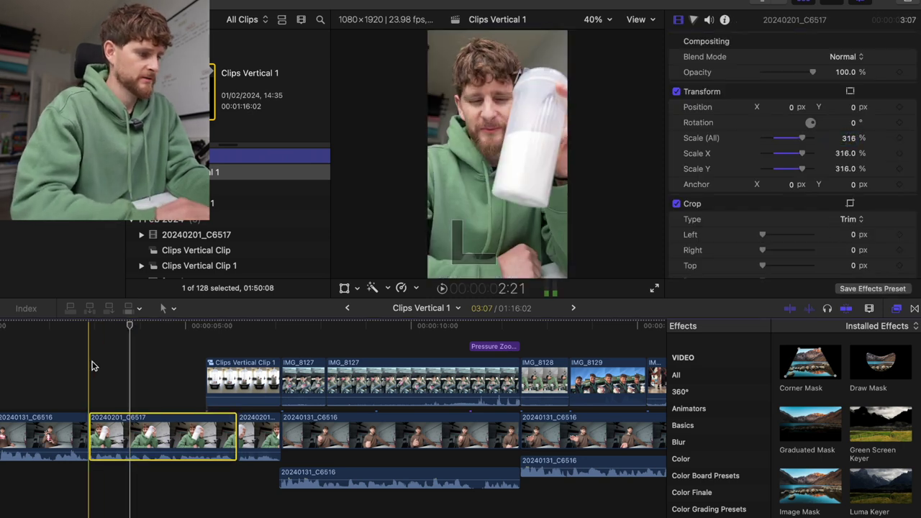
# Extend the start of the 20240201_C6517 clip by about 11 frames and delete the old opening 20240131_C6516 clip before it
pyautogui.press('space')
pyautogui.press('space')
pyautogui.moveTo(92, 430); pyautogui.dragTo(64, 430)
pyautogui.click(43, 431)
pyautogui.press('Delete')
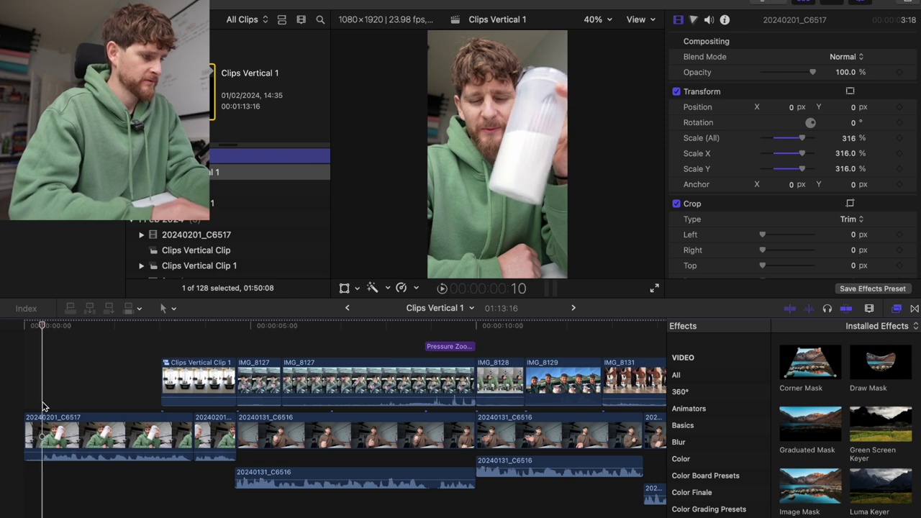
# Trim the first 10 frames off the start of the opening 20240201_C6517 clip and play back the new intro
pyautogui.hotkey('alt', '[')
pyautogui.press('space')
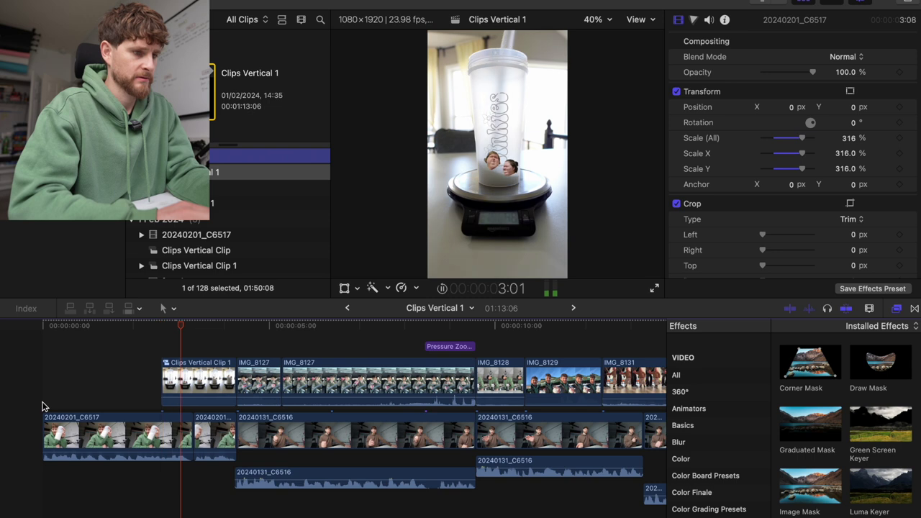
# Review the new opening, including the Clips Vertical Clip 1 overlay and the cut into the following IMG_8127 footage
pyautogui.press('space')
pyautogui.press('super+minus')
pyautogui.press('super+minus')
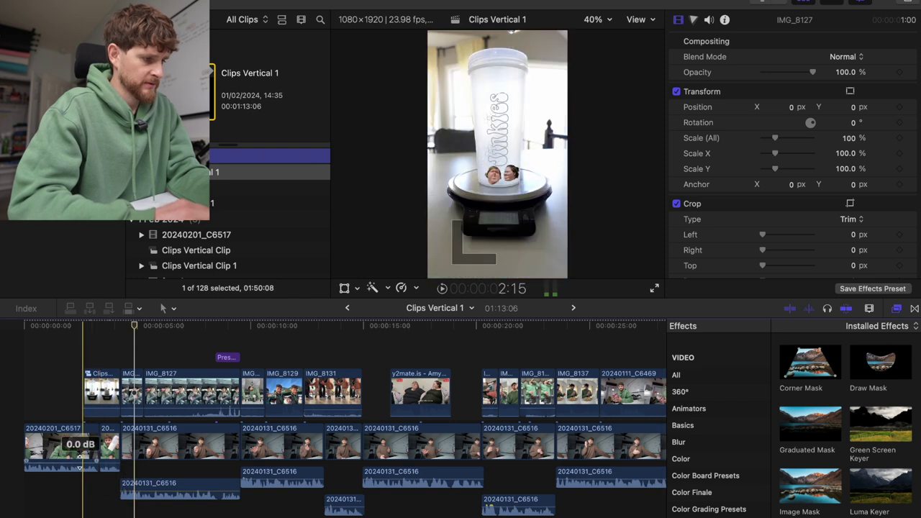
pyautogui.click(79, 464)
pyautogui.click(109, 457)
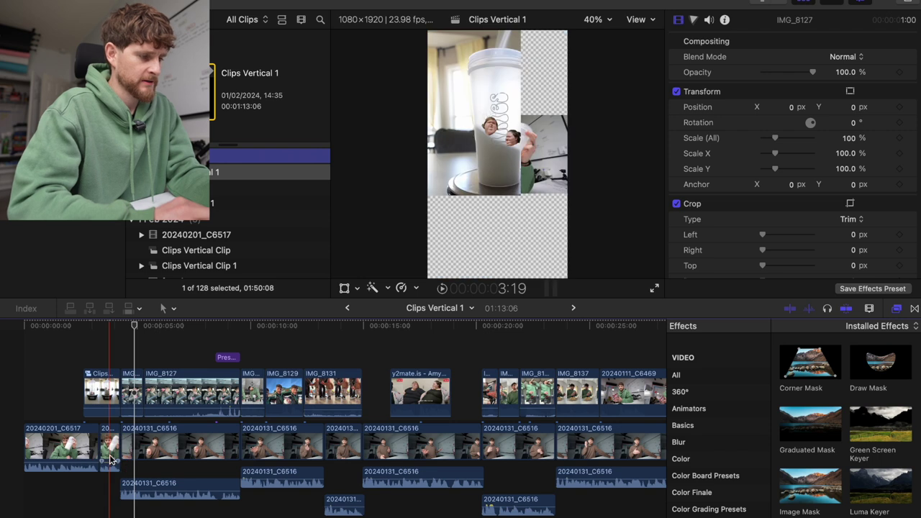
pyautogui.scroll(-2, 59, 495)
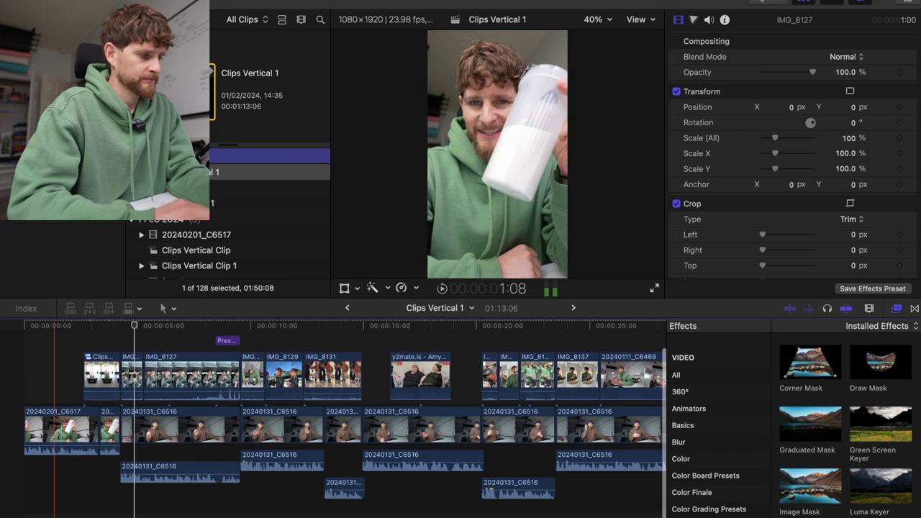
pyautogui.click(58, 375)
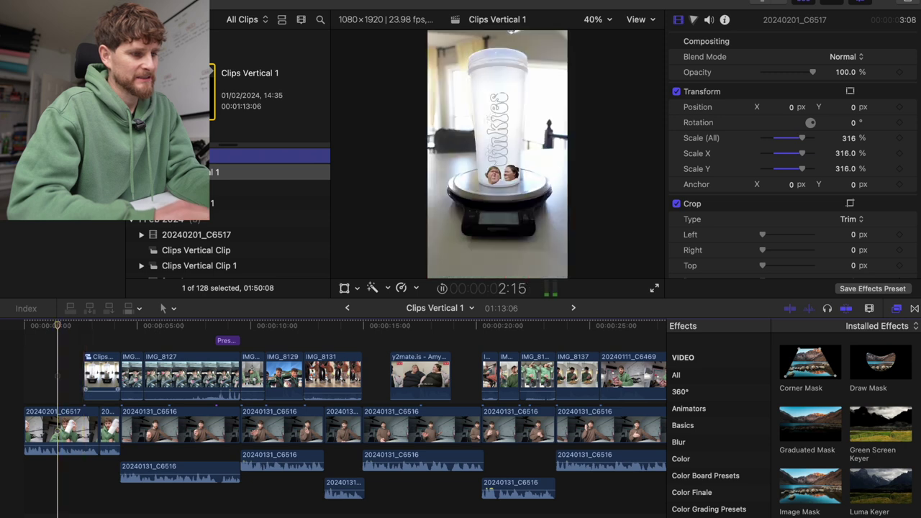
pyautogui.press('space')
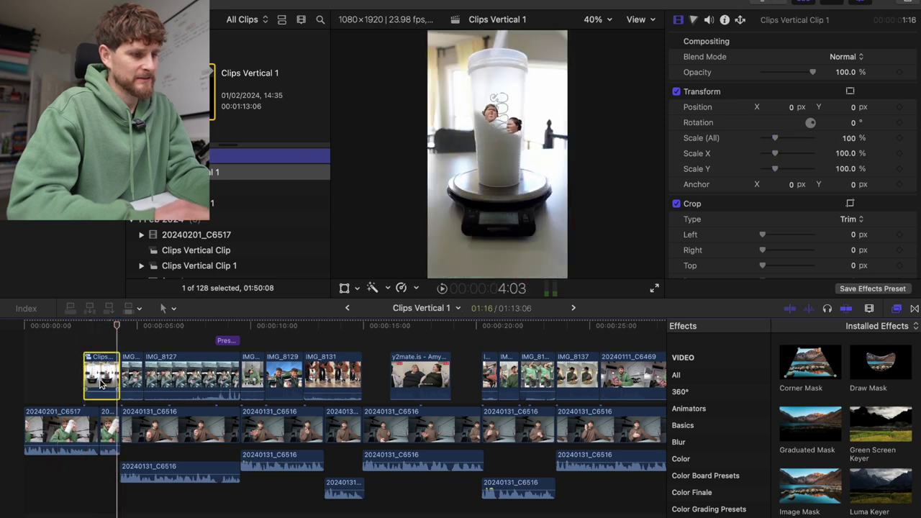
# Copy all the contents of the Clips Vertical Clip 1 compound clip and paste them at the start of the main Clips Vertical 1 timeline
pyautogui.doubleClick(101, 384)
pyautogui.click(348, 308)
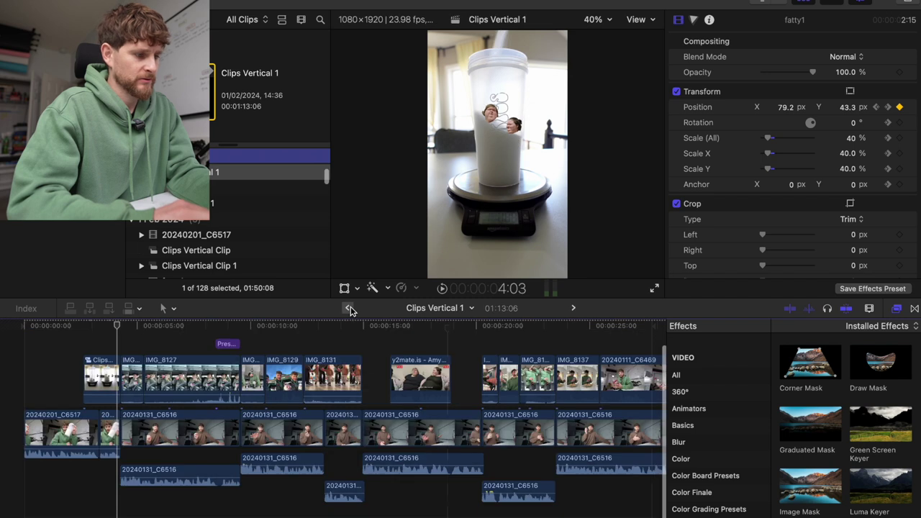
pyautogui.press('space')
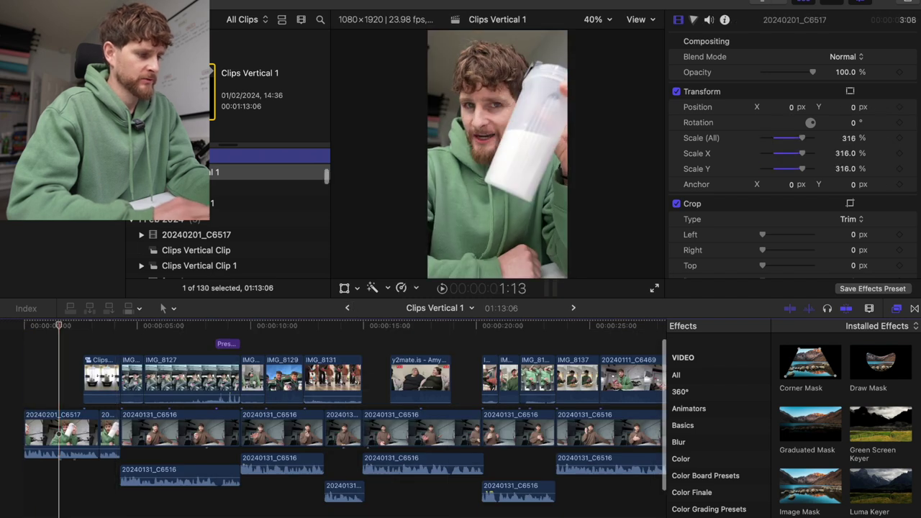
pyautogui.doubleClick(102, 382)
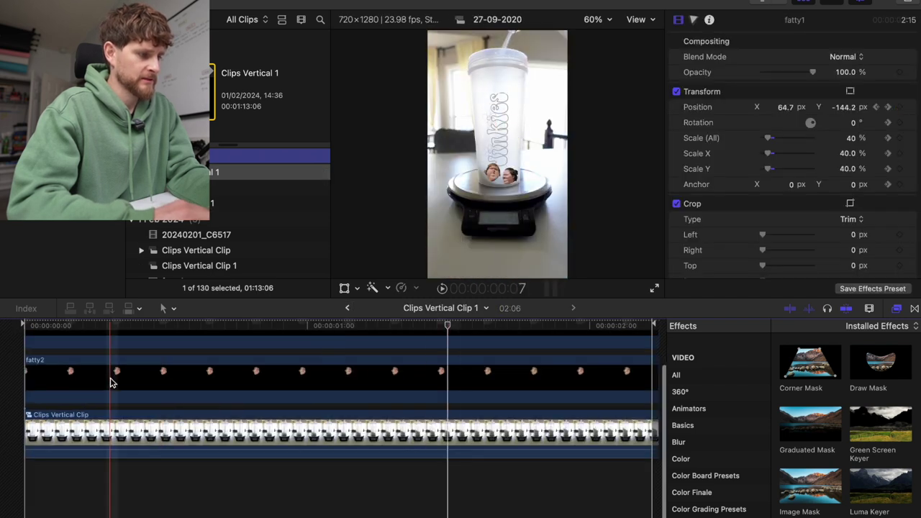
pyautogui.press('super+a')
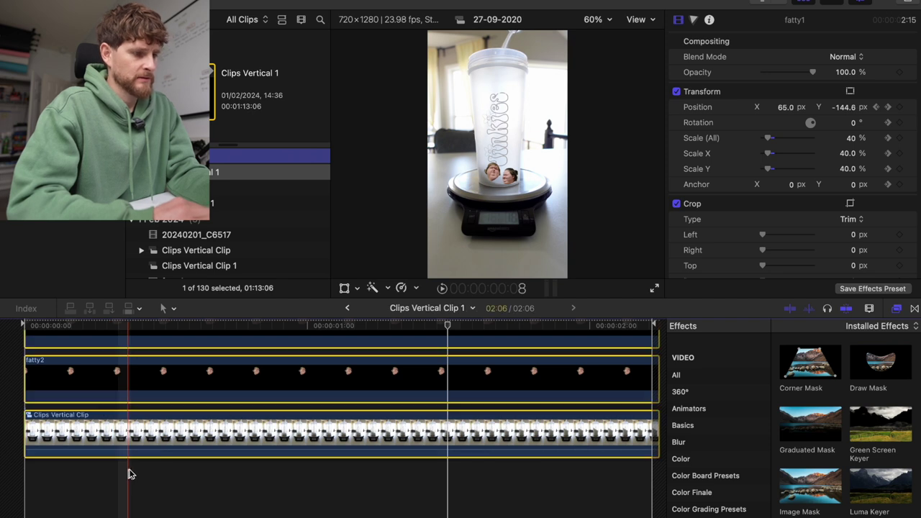
pyautogui.click(346, 308)
pyautogui.press('super+v')
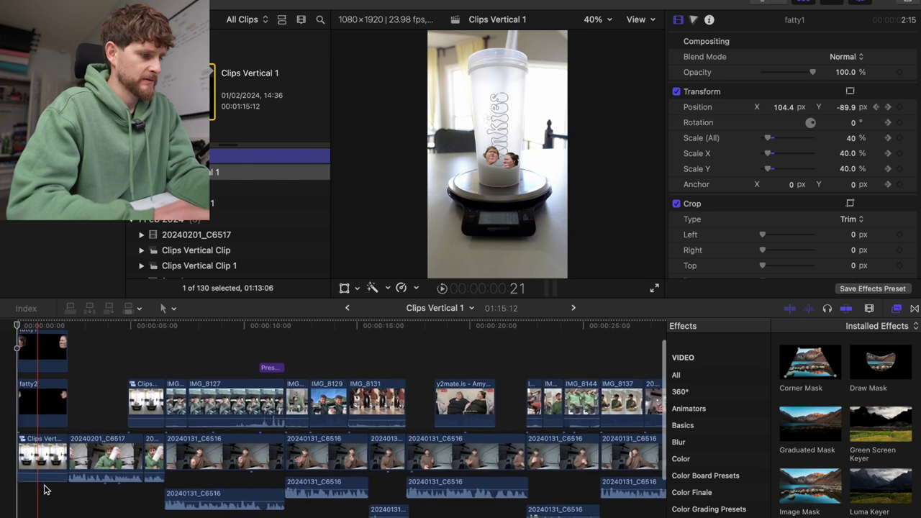
# Set the old Clips Vertical Clip 1 overlay aside and stack the pasted Clips Vertical Clip and two face layers over the end of 20240201_C6517
pyautogui.click(141, 410)
pyautogui.moveTo(142, 410); pyautogui.dragTo(186, 355)
pyautogui.moveTo(40, 407); pyautogui.dragTo(137, 352)
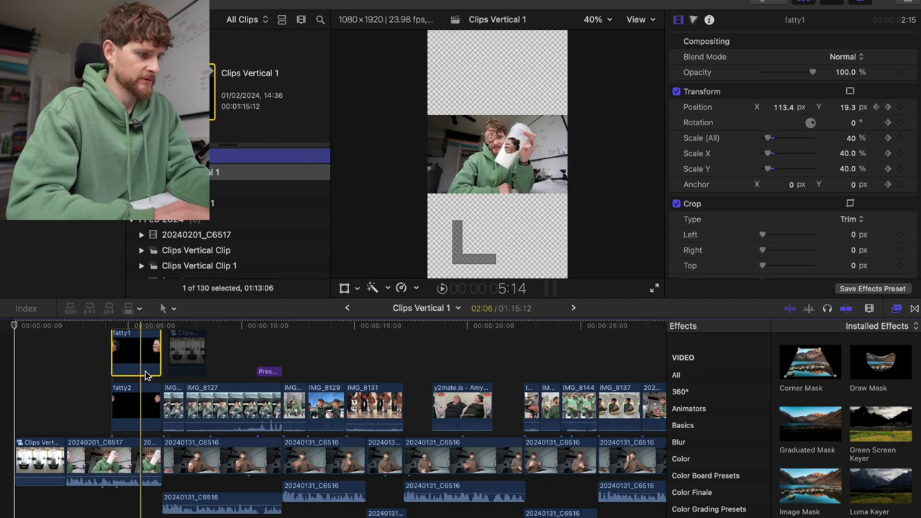
pyautogui.moveTo(38, 466); pyautogui.dragTo(81, 409)
pyautogui.click(17, 401)
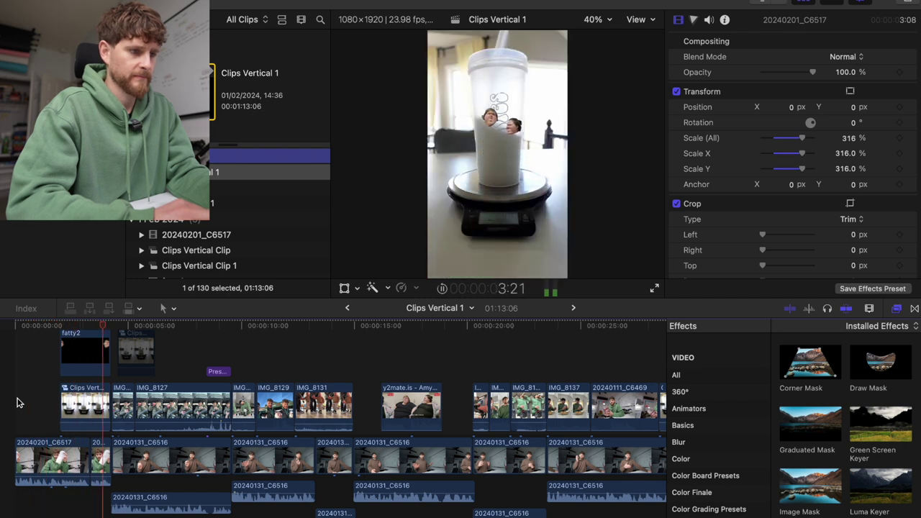
# Retrim the start of the first Ardie Son - Legends Arise music clip to about 1.5 seconds into the timeline and play back the opening
pyautogui.scroll(-5, 20, 403)
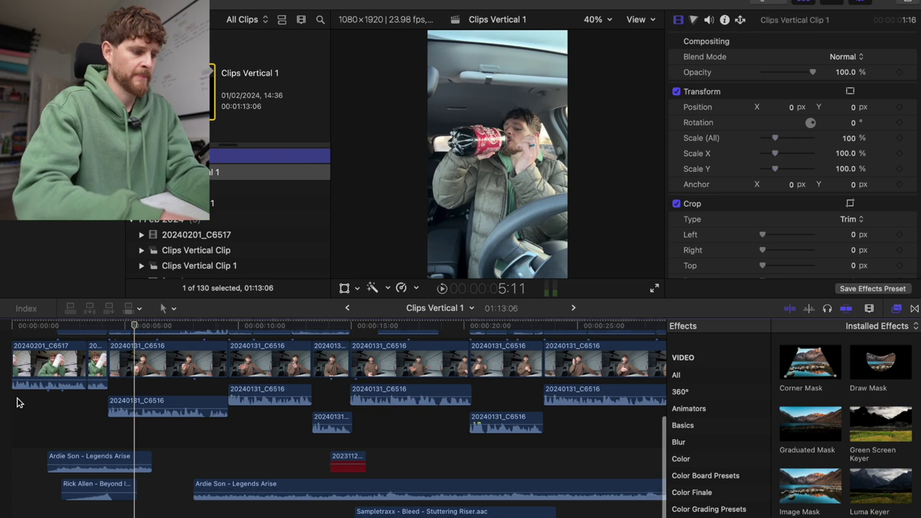
pyautogui.press('super+minus')
pyautogui.click(23, 445)
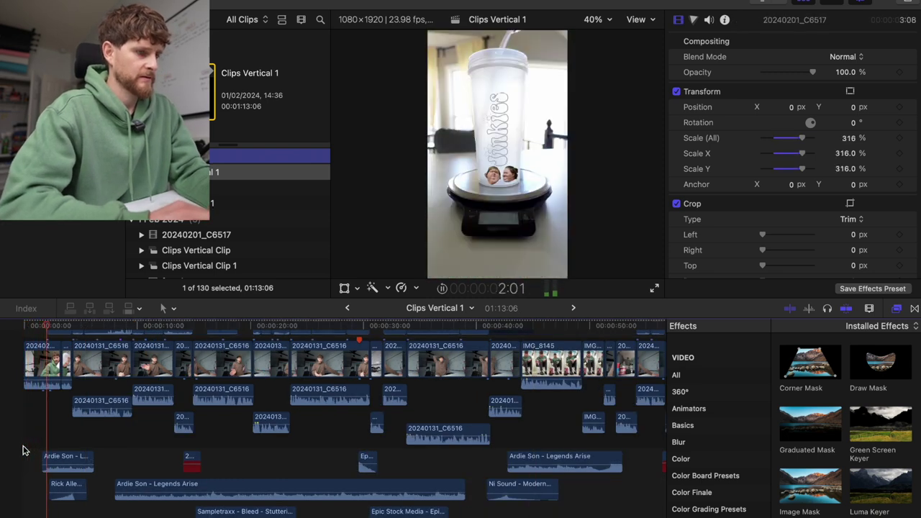
pyautogui.moveTo(46, 456); pyautogui.dragTo(50, 457)
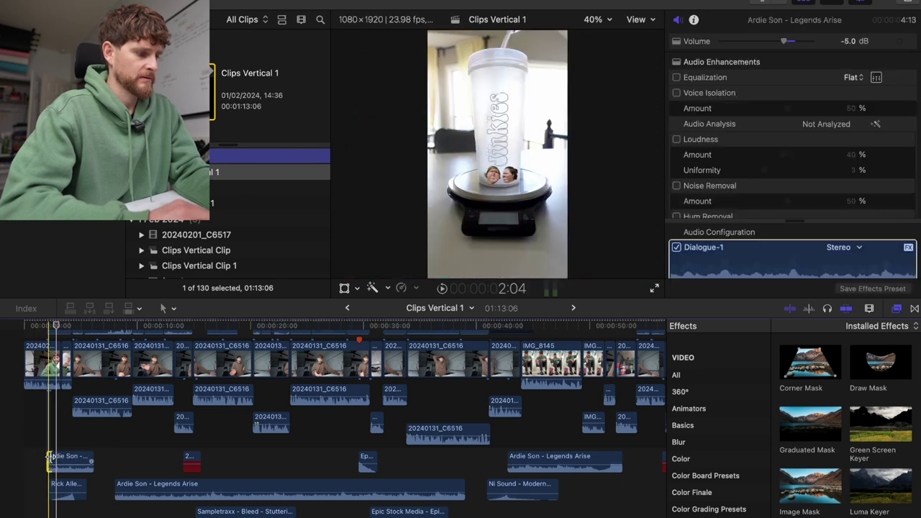
pyautogui.press('super+equal')
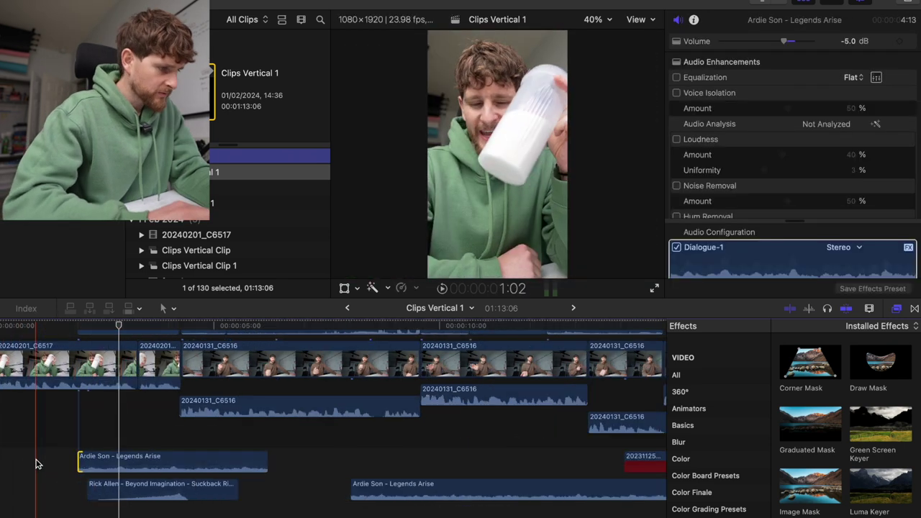
pyautogui.click(79, 460)
pyautogui.moveTo(78, 468); pyautogui.dragTo(57, 460)
pyautogui.click(37, 448)
# Move the first Ardie Son - Legends Arise clip about one second earlier and play back the opening with the music
pyautogui.press('super+minus')
pyautogui.press('super+minus')
pyautogui.press('super+minus')
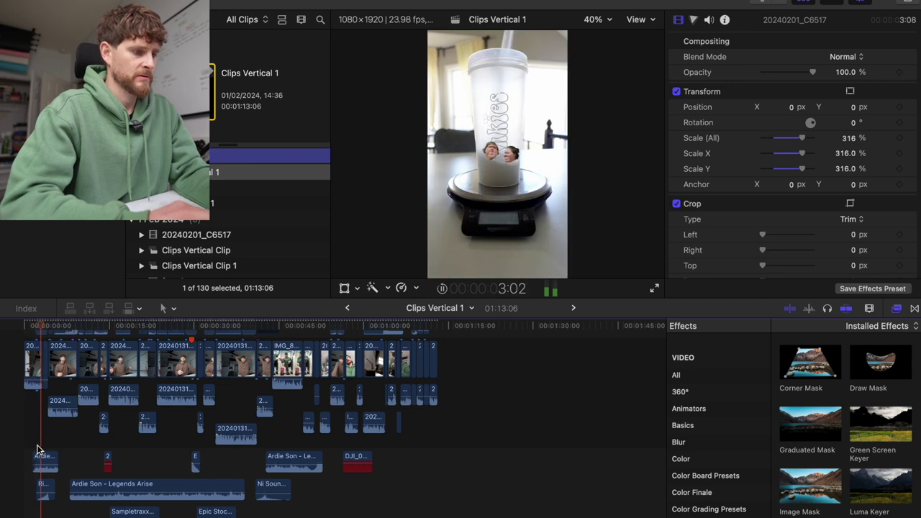
pyautogui.press('Home')
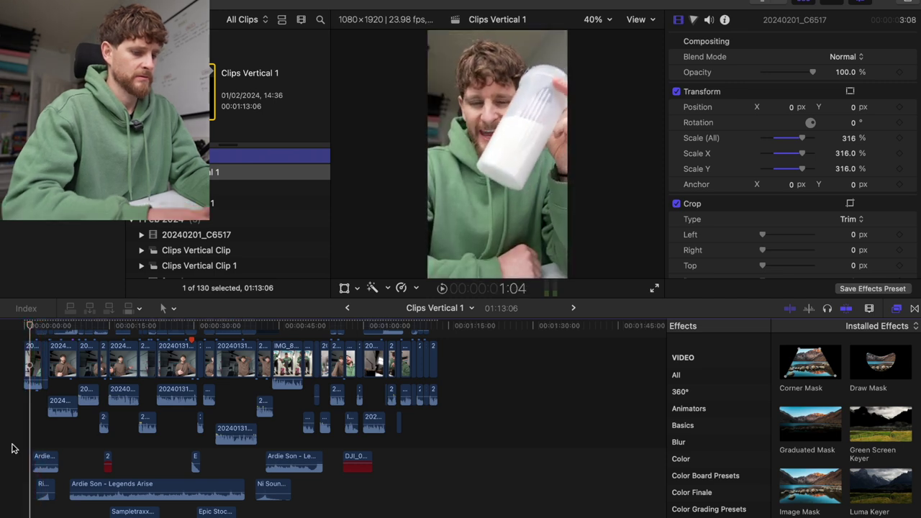
pyautogui.press('super+equal')
pyautogui.press('super+equal')
pyautogui.press('super+equal')
pyautogui.moveTo(62, 461); pyautogui.dragTo(41, 461)
pyautogui.click(8, 443)
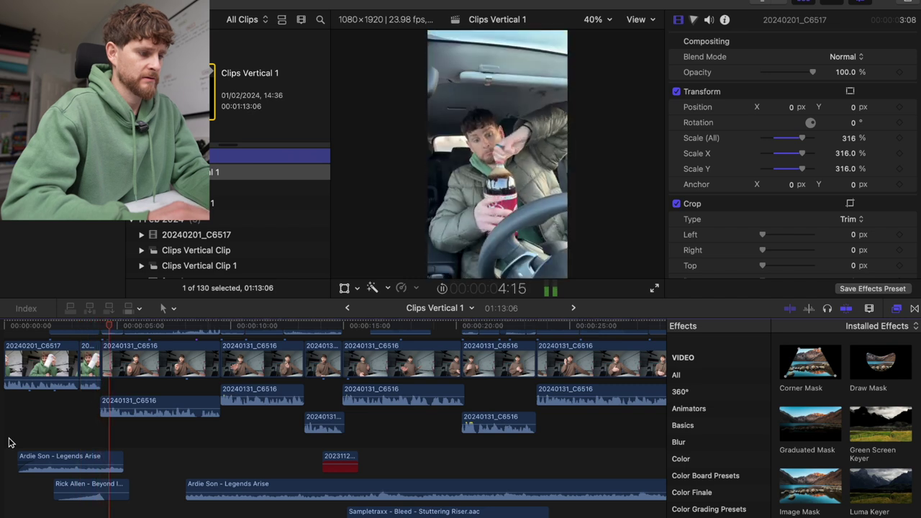
# Delete the second Ardie Son - Legends Arise clip and extend the end of the first one to about 44 seconds
pyautogui.press('super+minus')
pyautogui.press('super+minus')
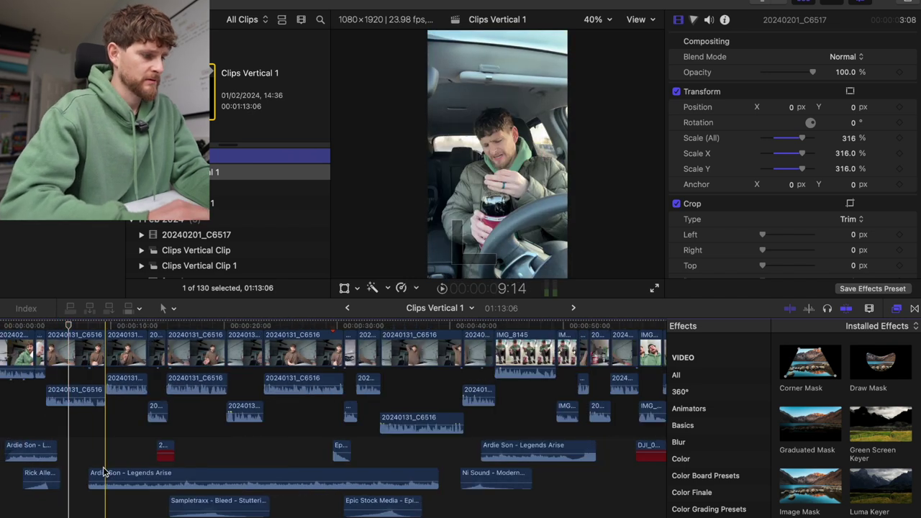
pyautogui.click(97, 475)
pyautogui.press('Delete')
pyautogui.moveTo(57, 452); pyautogui.dragTo(494, 451)
# Delete the 20231125_C6279 audio clip and play back the first part of the edit
pyautogui.click(165, 477)
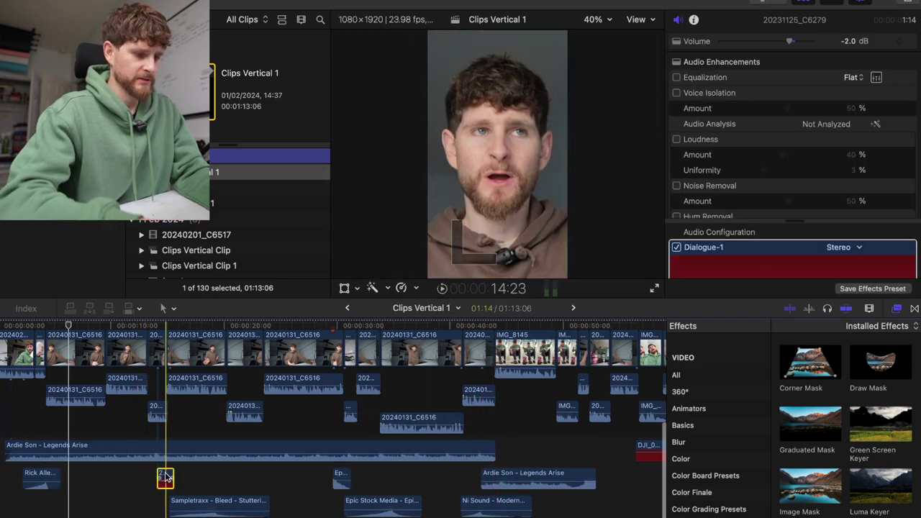
pyautogui.press('Delete')
pyautogui.press('space')
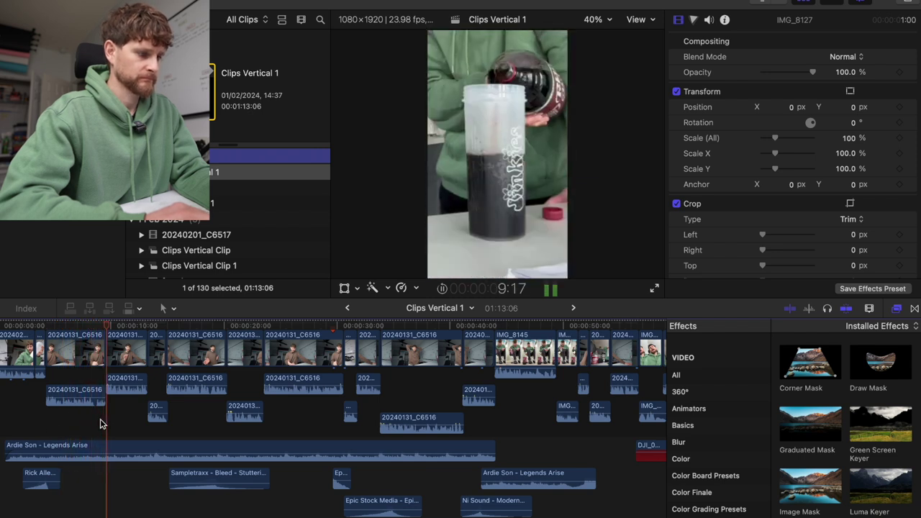
pyautogui.press('space')
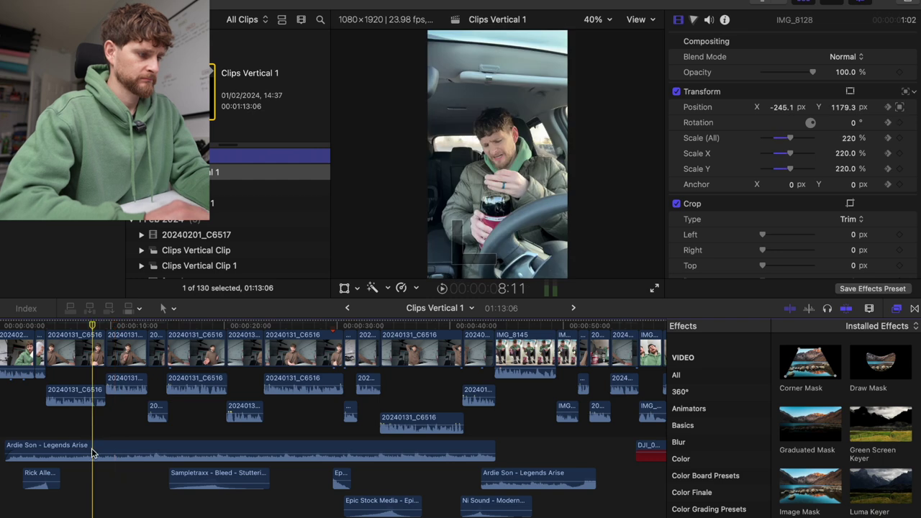
# Split the Ardie Son - Legends Arise music at 8:11, move its second section to start with the next 20240131_C6516 clip, and play back the transition
pyautogui.press('super+b')
pyautogui.moveTo(96, 451); pyautogui.dragTo(111, 450)
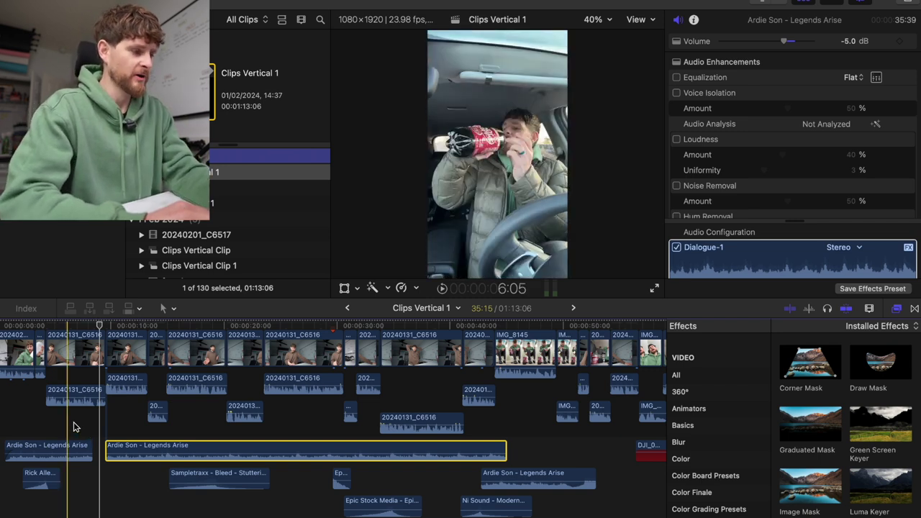
pyautogui.press('super+equal')
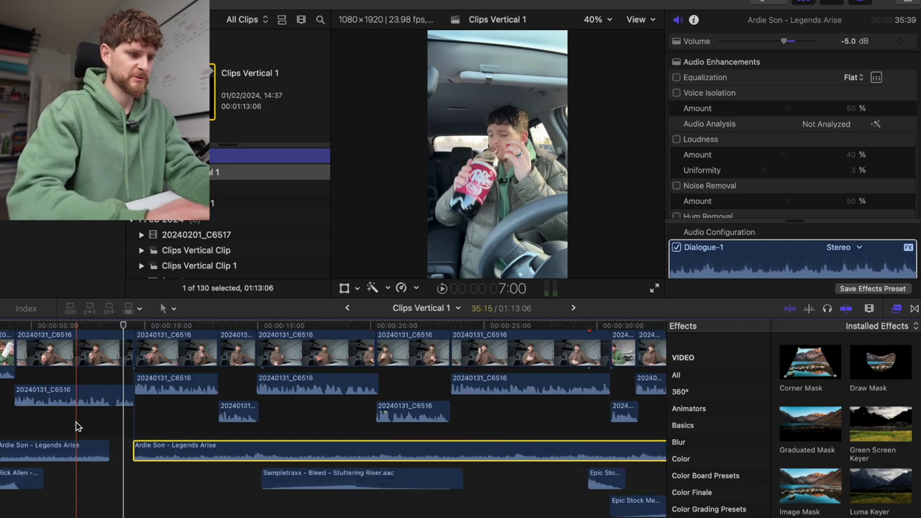
pyautogui.press('super+equal')
pyautogui.press('space')
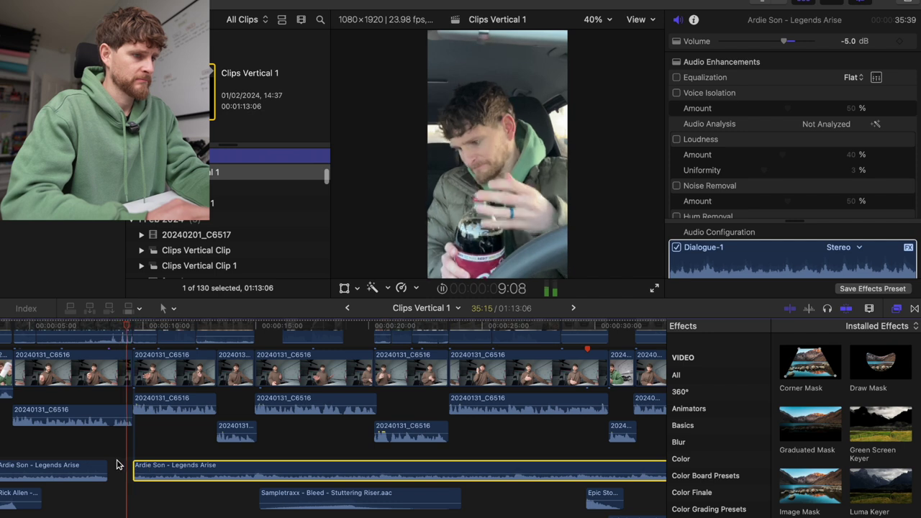
pyautogui.hscroll(3, 115, 464)
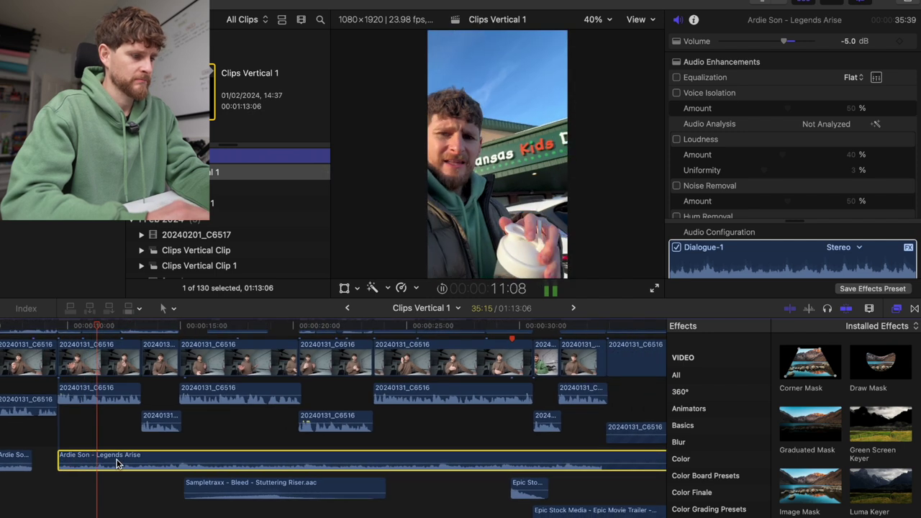
# Move the Sampletraxx - Bleed - Stuttering Riser clip to start at about 11 seconds and play back the build-up around the 15-second cut
pyautogui.click(319, 488)
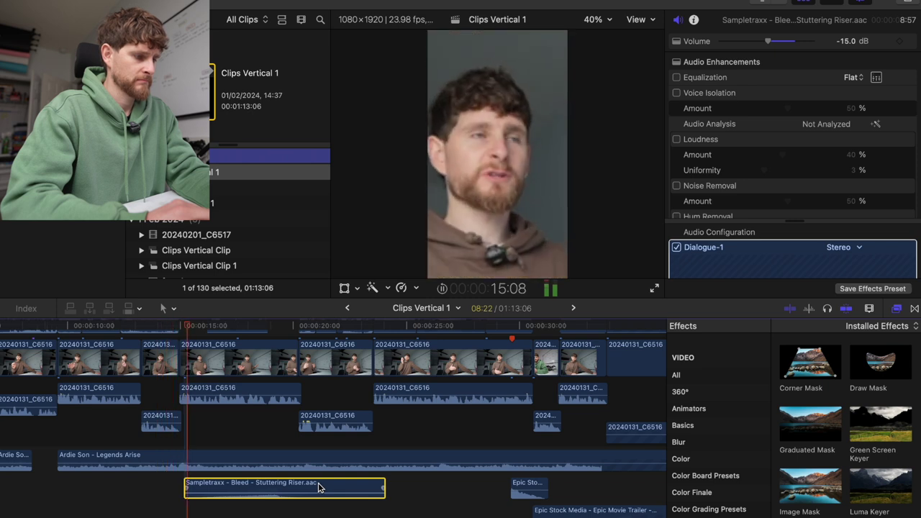
pyautogui.moveTo(318, 487); pyautogui.dragTo(220, 488)
pyautogui.click(179, 488)
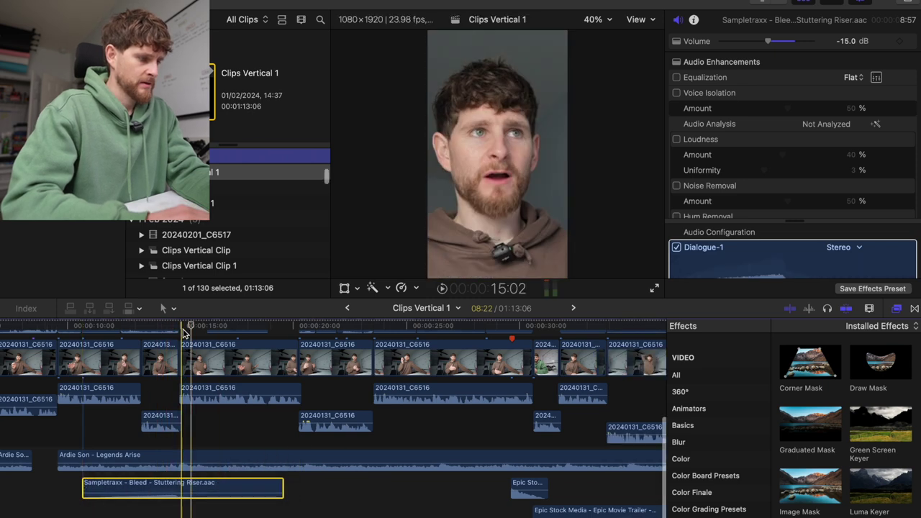
pyautogui.moveTo(200, 492); pyautogui.dragTo(205, 492)
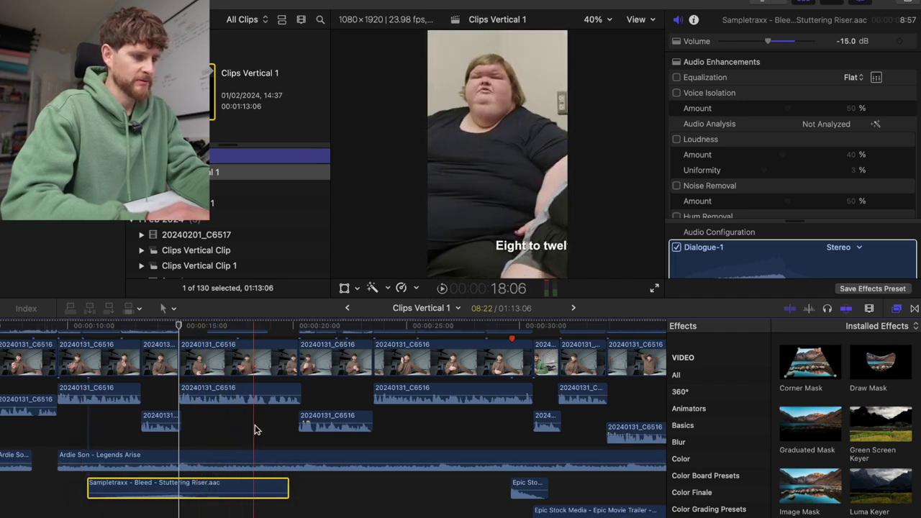
pyautogui.press('space')
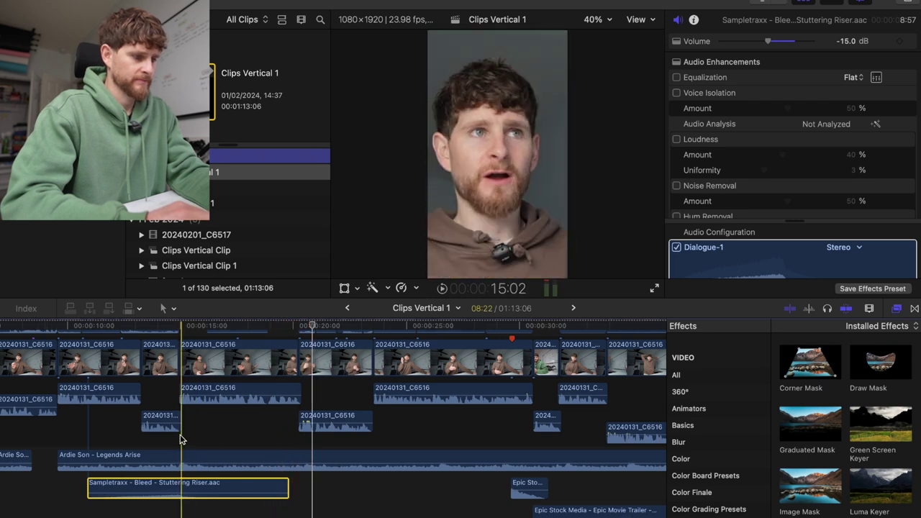
pyautogui.press('space')
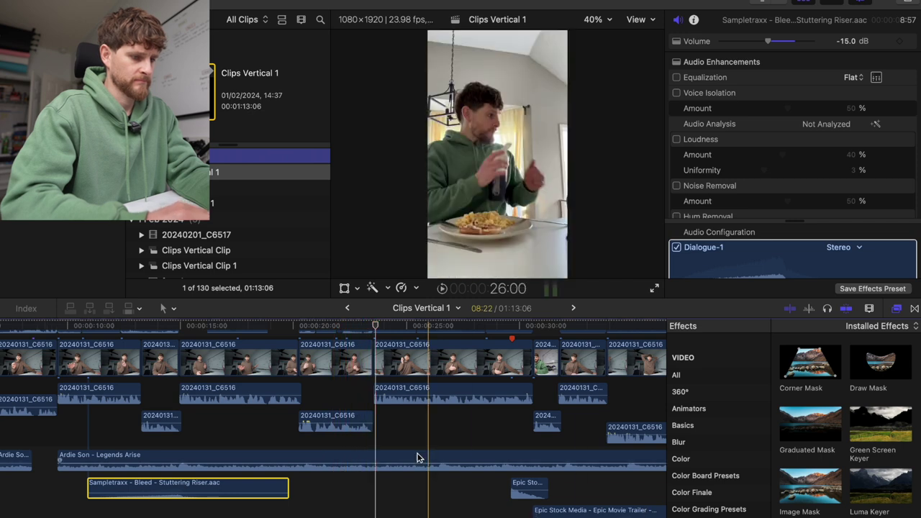
# Move the Epic Stock Media Glass Shard Riser about 11 seconds earlier, to start at about 19.5 seconds, and play it back
pyautogui.click(374, 431)
pyautogui.moveTo(656, 510); pyautogui.dragTo(398, 511)
pyautogui.press('space')
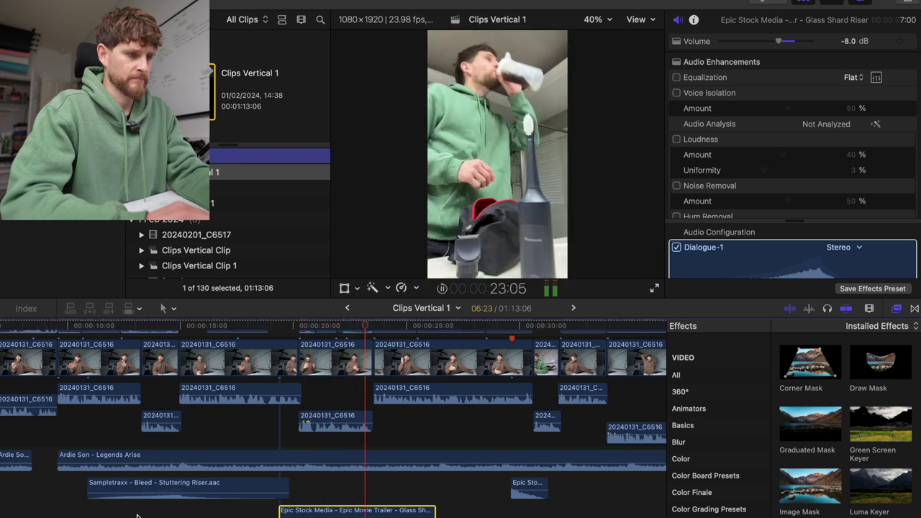
# Split the Ardie Son - Legends Arise music at about 23.5 seconds and align the short Epic Stock Media effect and the second music section there
pyautogui.moveTo(531, 491); pyautogui.dragTo(464, 460)
pyautogui.press('space')
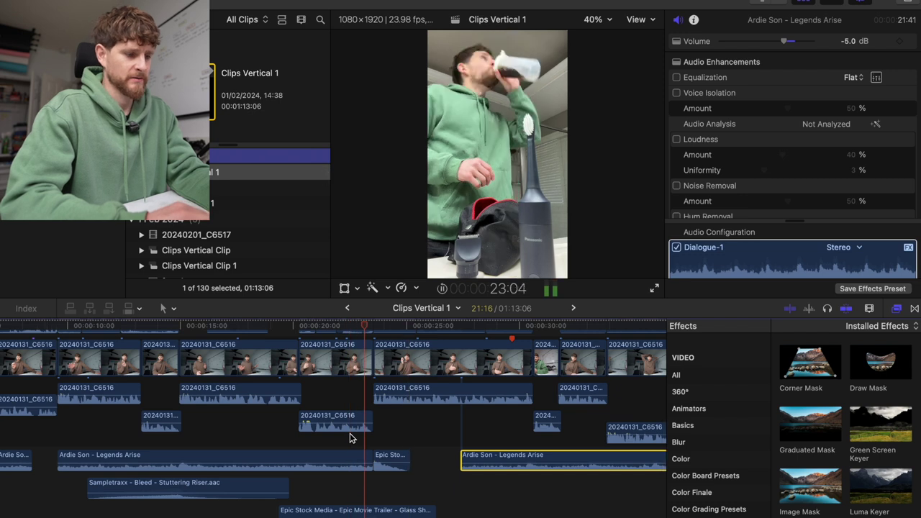
pyautogui.moveTo(487, 458); pyautogui.dragTo(403, 455)
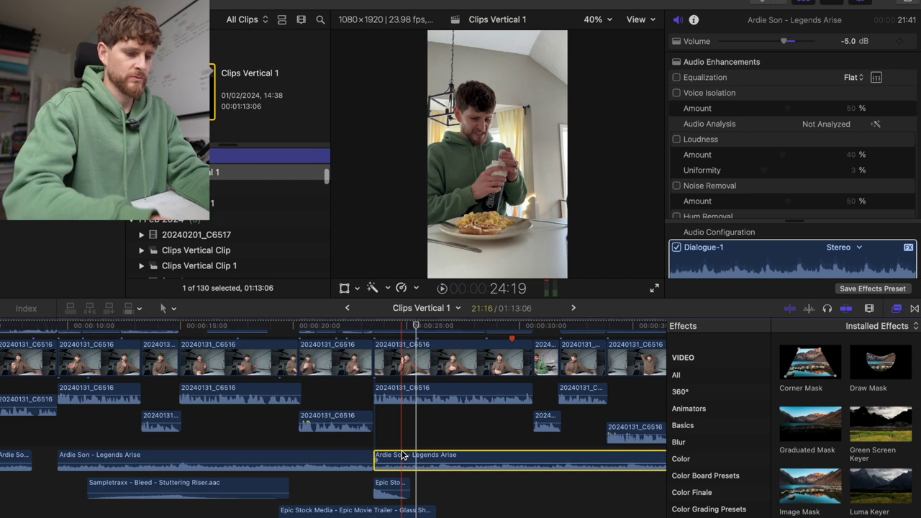
# Open the AULowpass filter editor for the Ardie Son - Legends Arise section starting at about 23.5 seconds and move it clear of the timeline
pyautogui.press('super+minus')
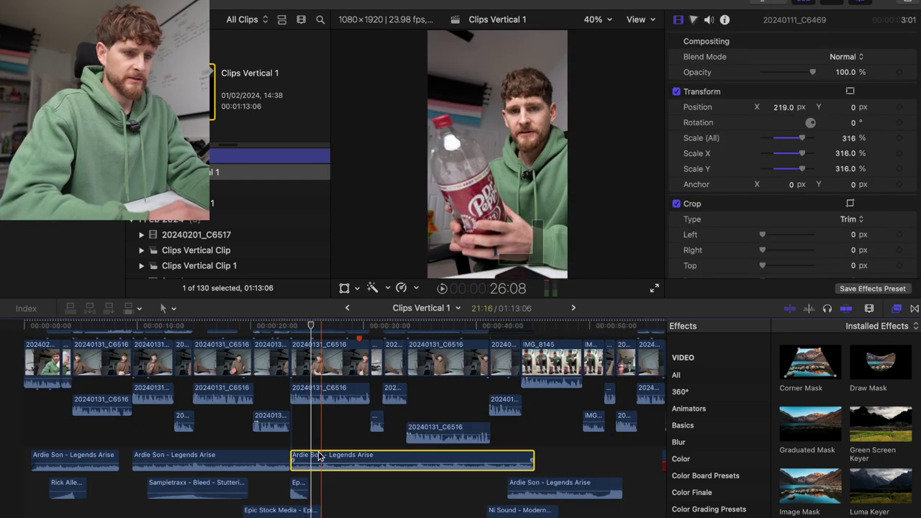
pyautogui.scroll(-5, 770, 173)
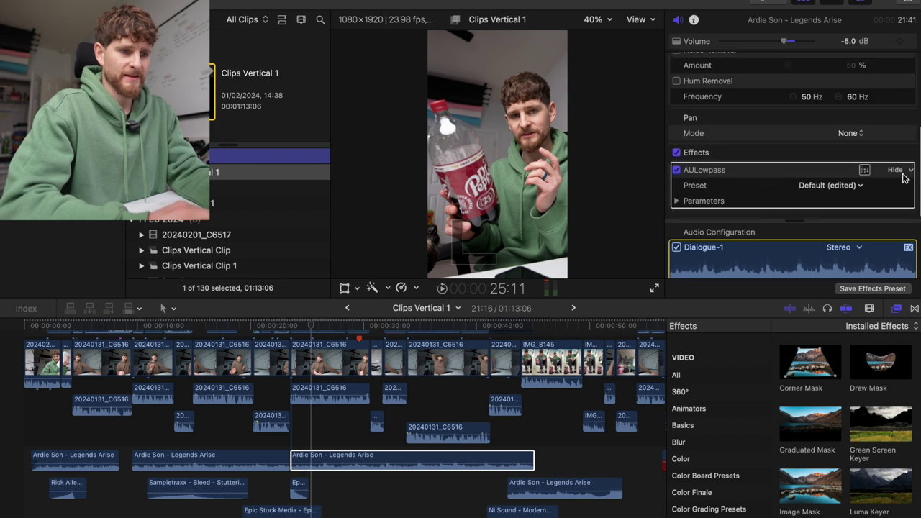
pyautogui.click(865, 170)
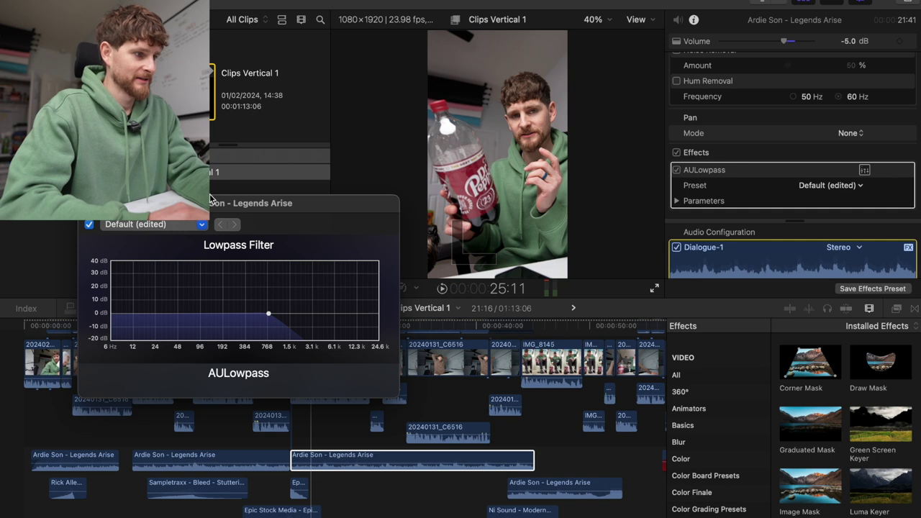
pyautogui.click(912, 170)
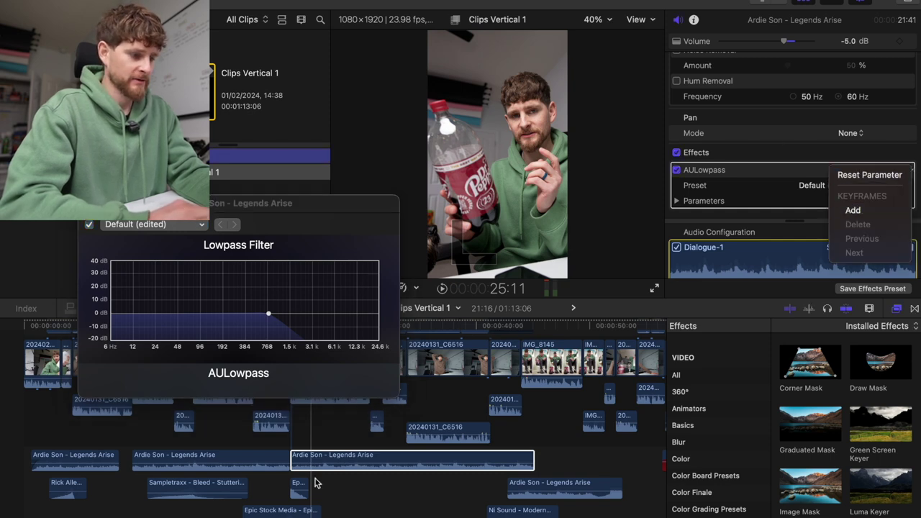
pyautogui.click(289, 422)
pyautogui.click(290, 422)
pyautogui.moveTo(277, 205); pyautogui.dragTo(185, 114)
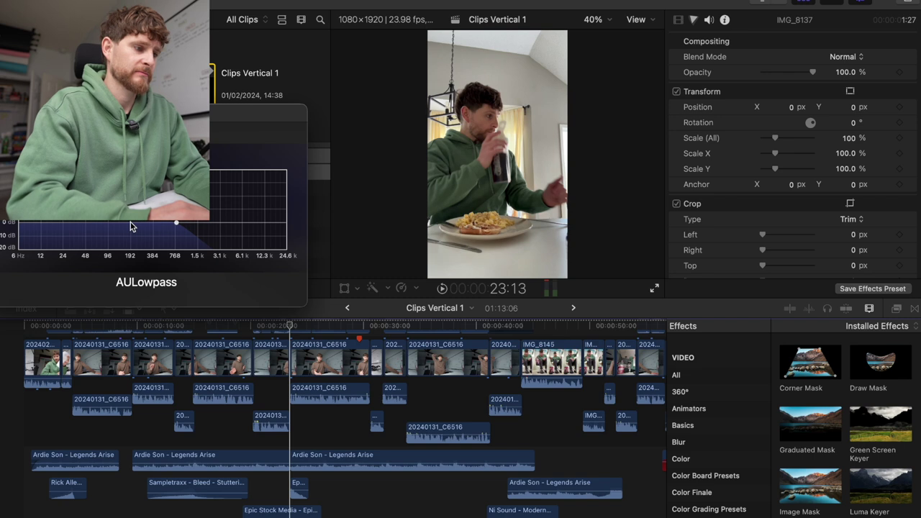
# Lower the AULowpass cutoff of that music section to about 192 Hz and play it back from 23:13
pyautogui.press('space')
pyautogui.press('space')
pyautogui.moveTo(130, 226)
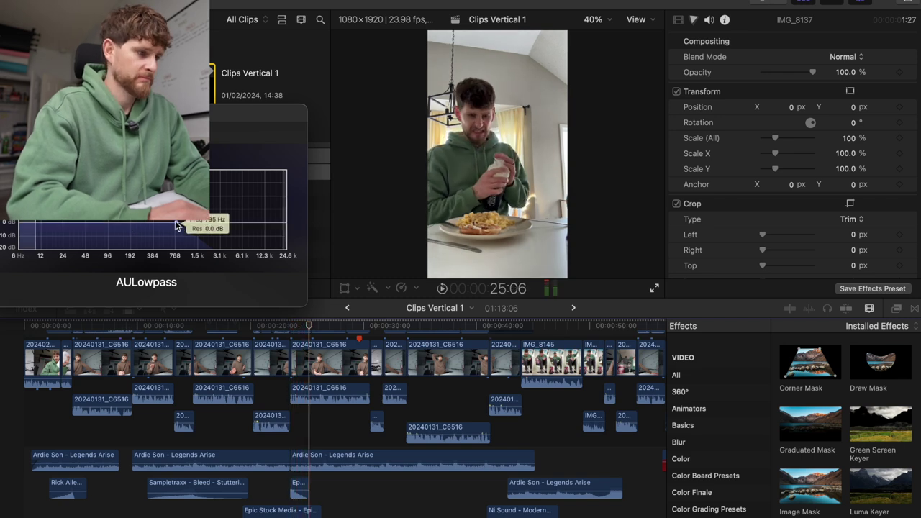
pyautogui.press('space')
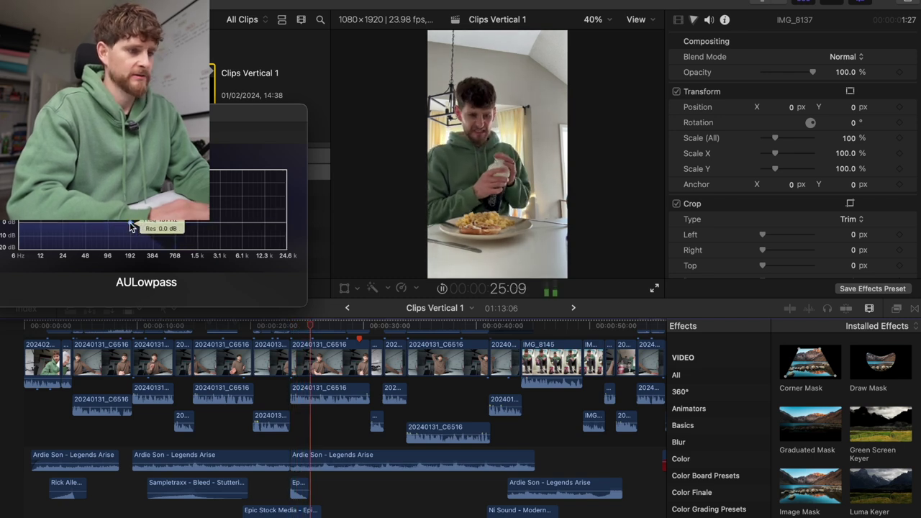
pyautogui.press('space')
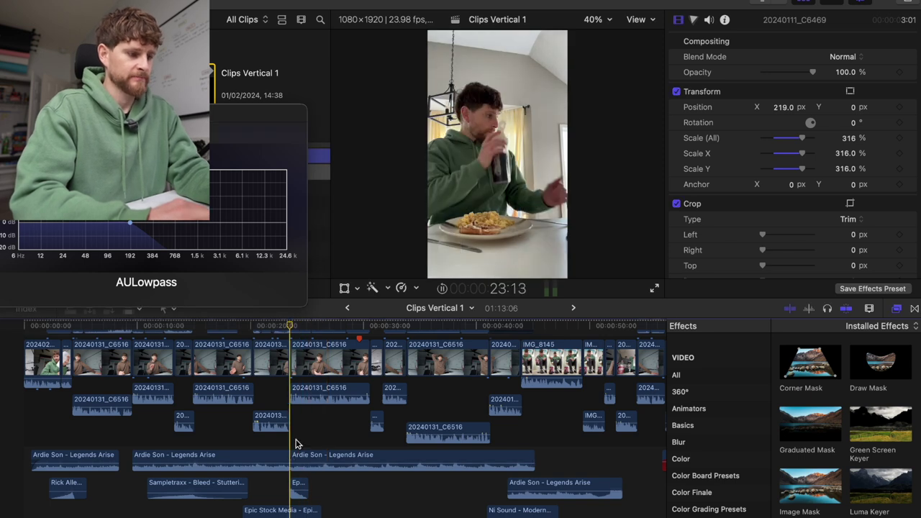
pyautogui.press('space')
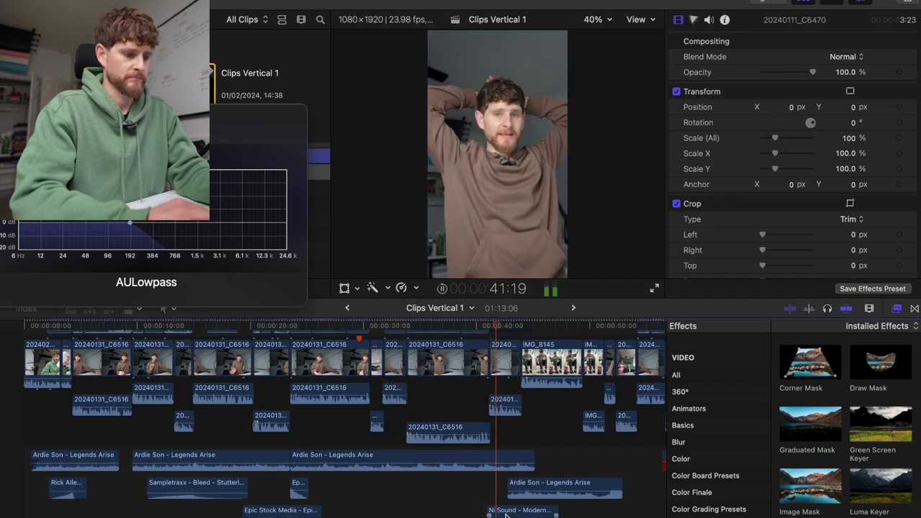
# Move the Ni Sound - Modern Trailer - Whooshing Riser clip about 9 seconds earlier, to start at about 32 seconds, and play it back
pyautogui.press('space')
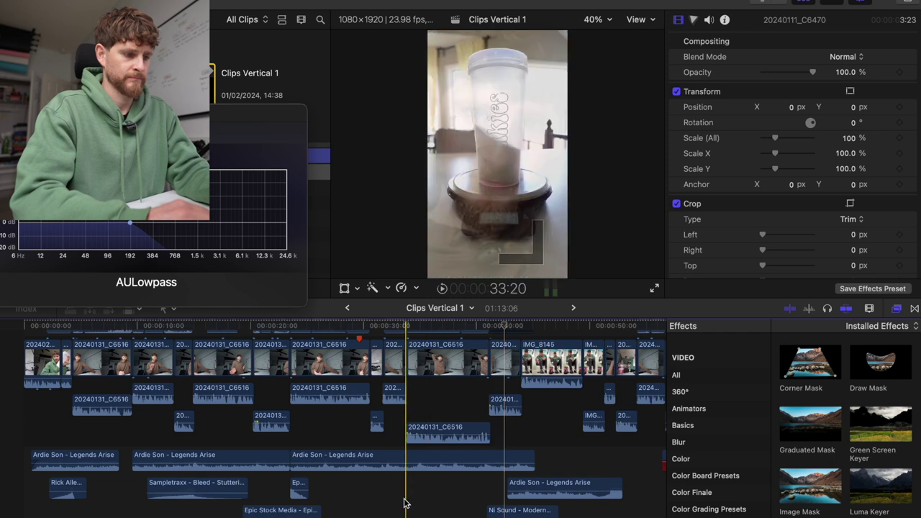
pyautogui.moveTo(531, 510); pyautogui.dragTo(429, 484)
pyautogui.click(365, 493)
pyautogui.press('space')
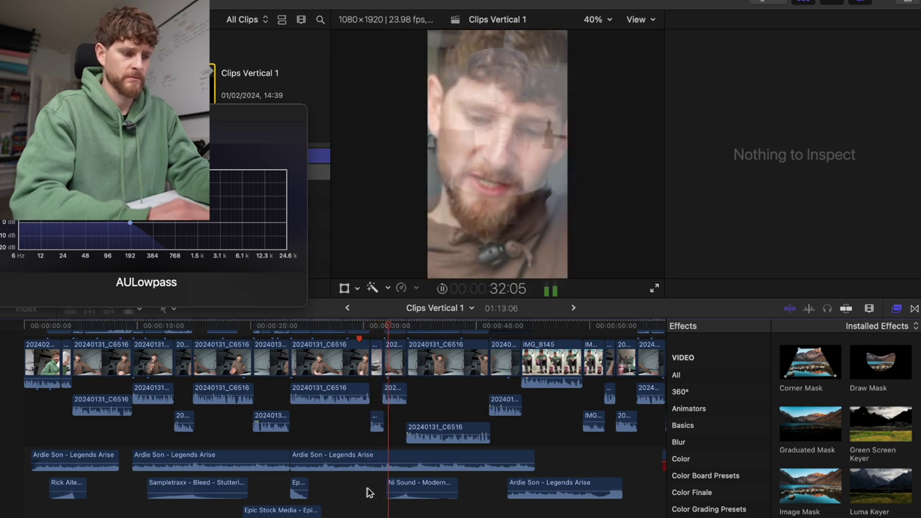
# Add an AULowpass keyframe to the Ardie Son - Legends Arise section at 33:20, where the next 20240131_C6516 clip starts
pyautogui.click(406, 410)
pyautogui.moveTo(405, 326); pyautogui.dragTo(406, 326)
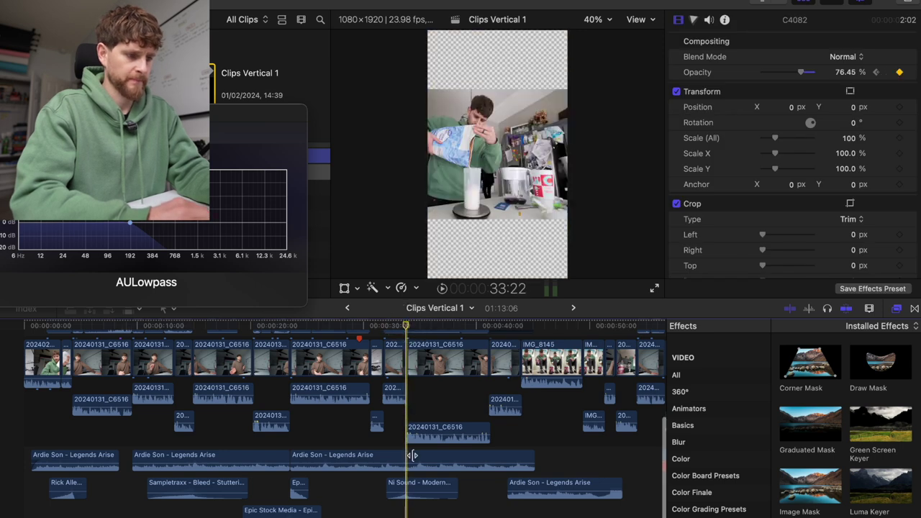
pyautogui.press('super+equal')
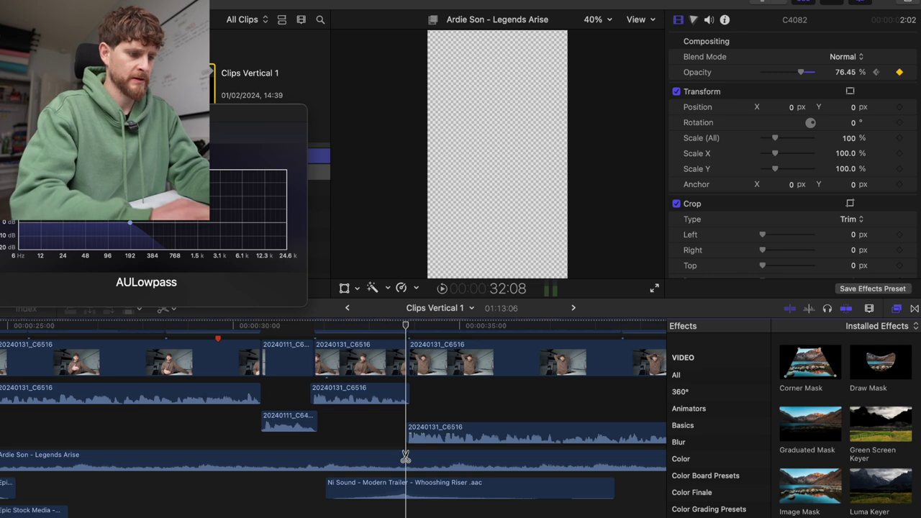
pyautogui.click(404, 461)
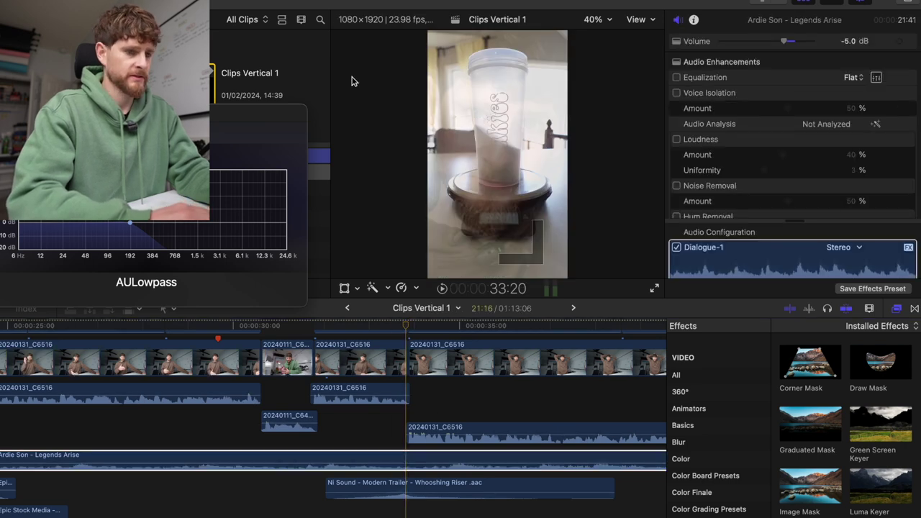
pyautogui.scroll(-5, 885, 202)
pyautogui.click(912, 175)
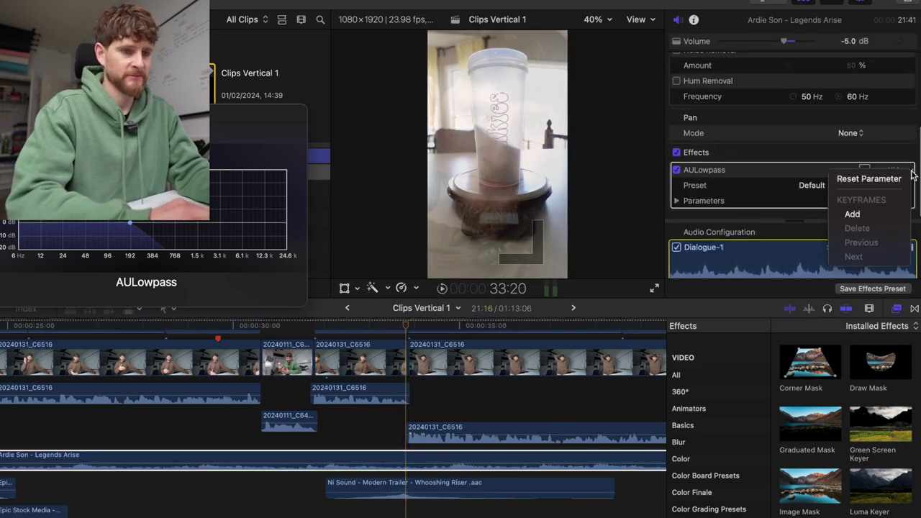
pyautogui.click(867, 214)
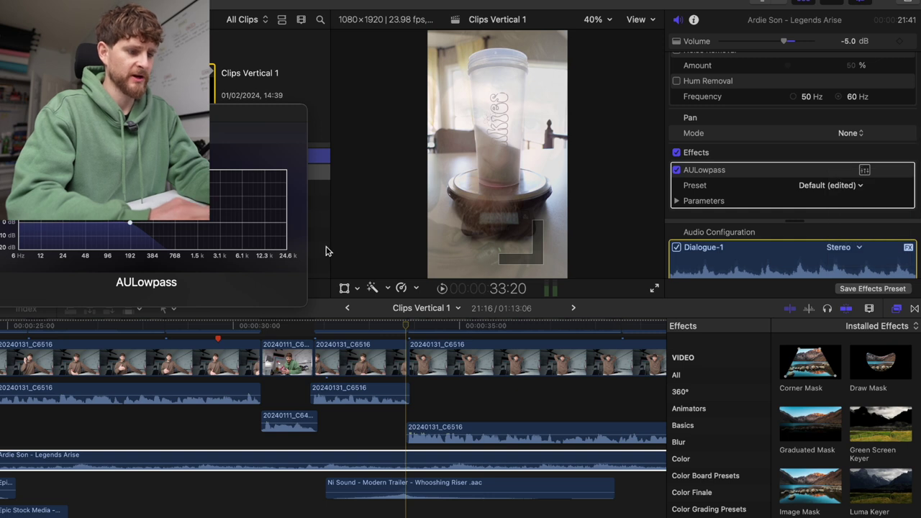
# Raise the AULowpass cutoff to about 768 Hz at 34:18 and play back the filter change
pyautogui.click(405, 325)
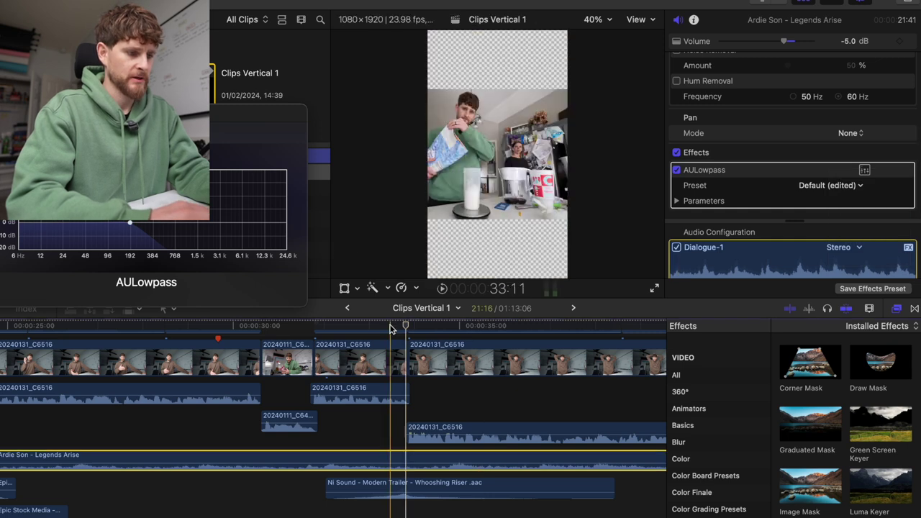
pyautogui.moveTo(405, 324); pyautogui.dragTo(450, 327)
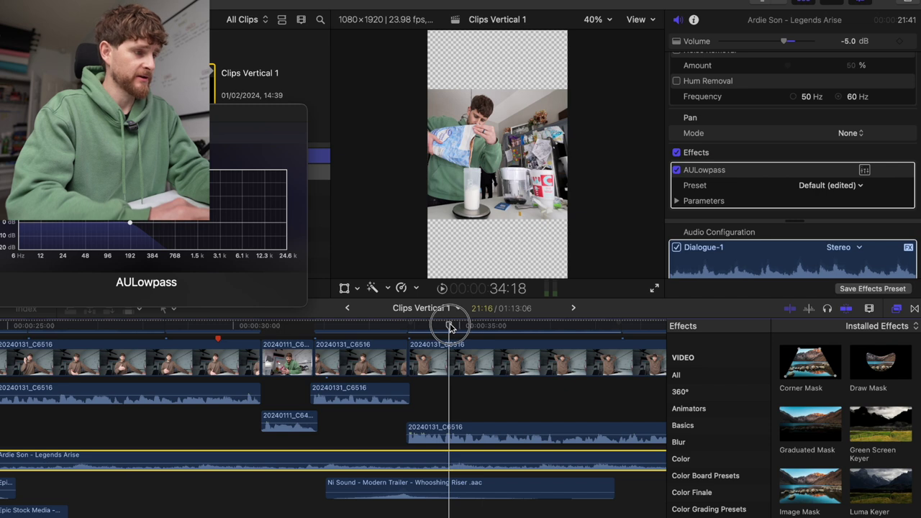
pyautogui.moveTo(129, 226); pyautogui.dragTo(171, 226)
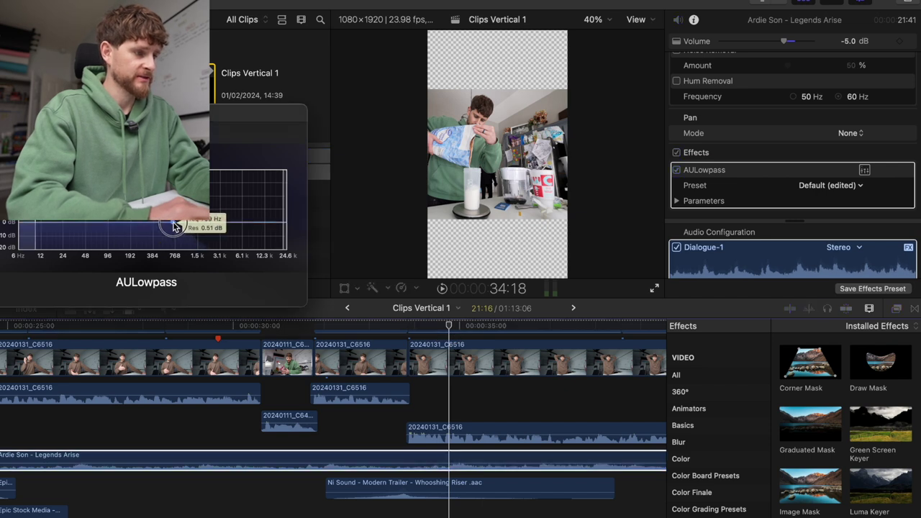
pyautogui.press('super+z')
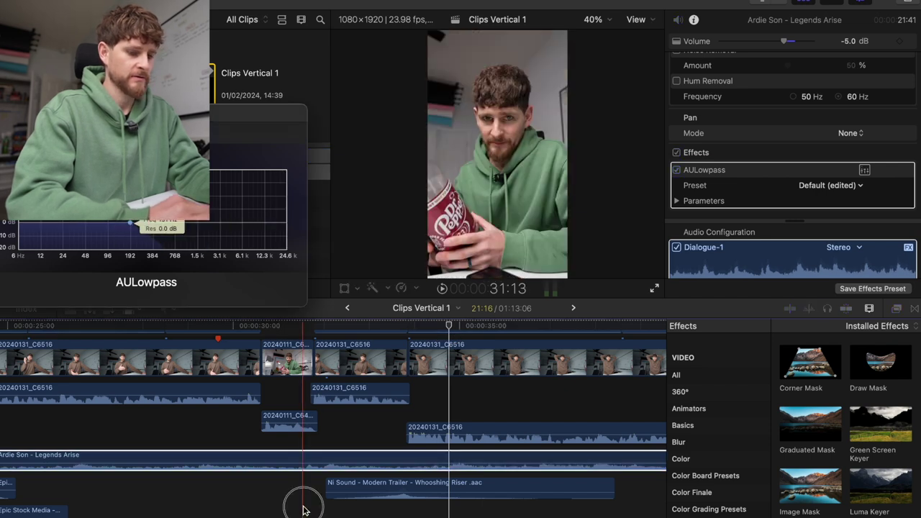
pyautogui.press('super+minus')
pyautogui.press('space')
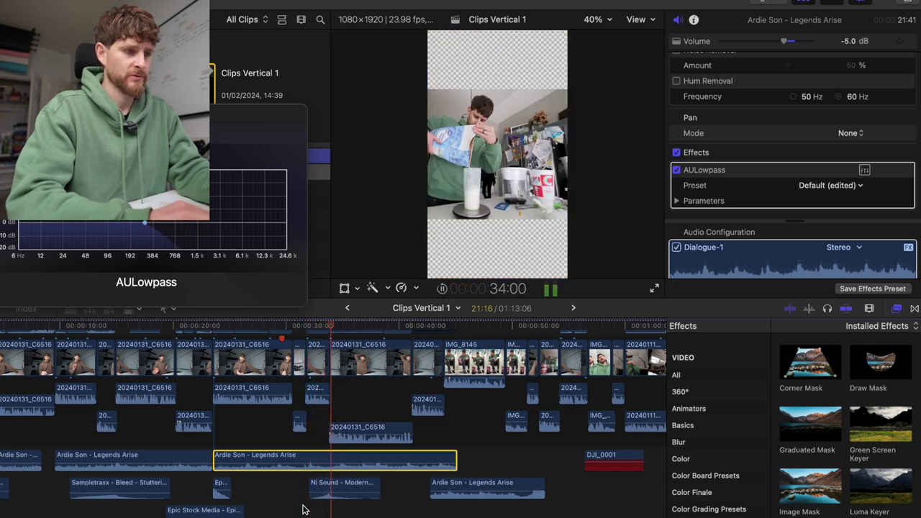
pyautogui.click(316, 438)
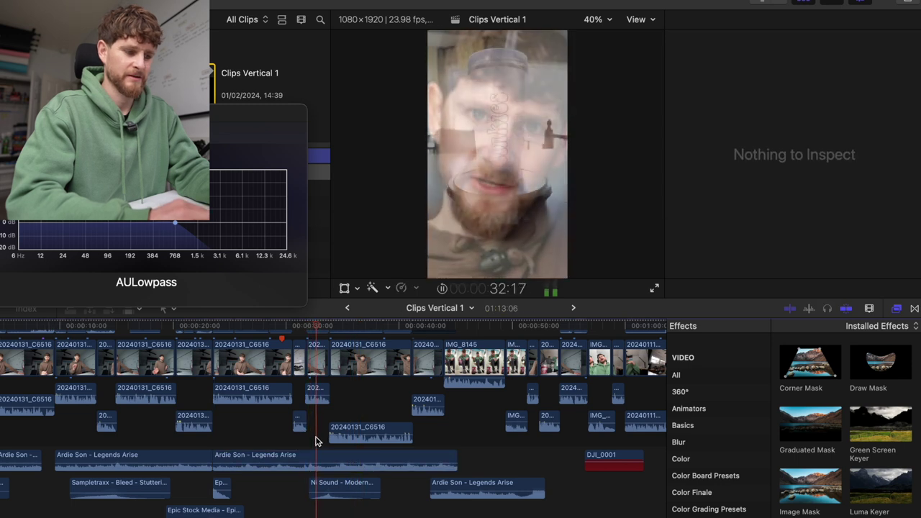
pyautogui.click(325, 458)
pyautogui.press('space')
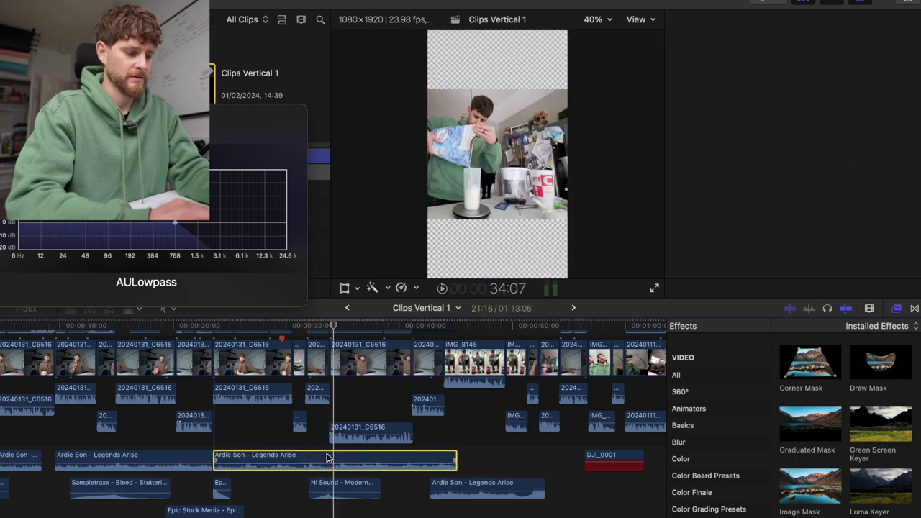
# Show the music section's audio animation, shift both AULowpass keyframes about one second earlier so the second sits at 33:20, play it back, and close the filter editor
pyautogui.hotkey('ctrl', 'a')
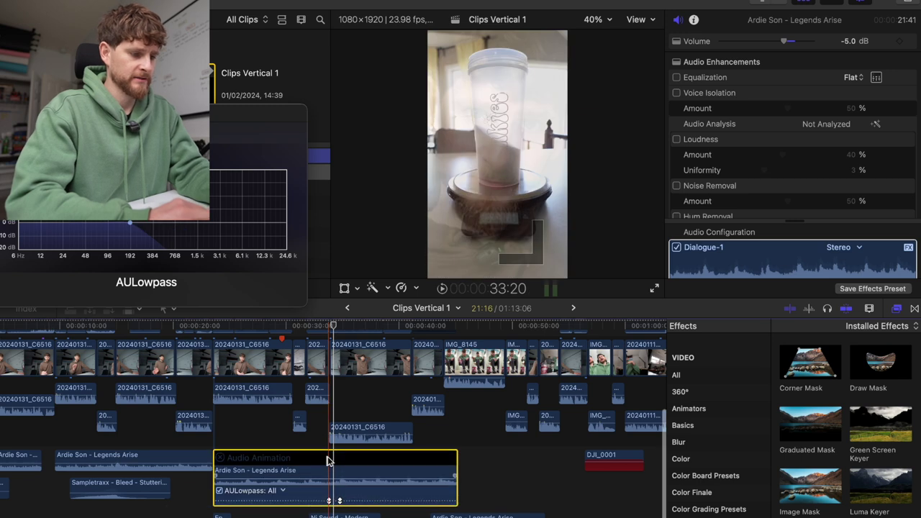
pyautogui.moveTo(328, 501)
pyautogui.mouseDown()
pyautogui.moveTo(312, 499)
pyautogui.moveTo(328, 500)
pyautogui.mouseUp()
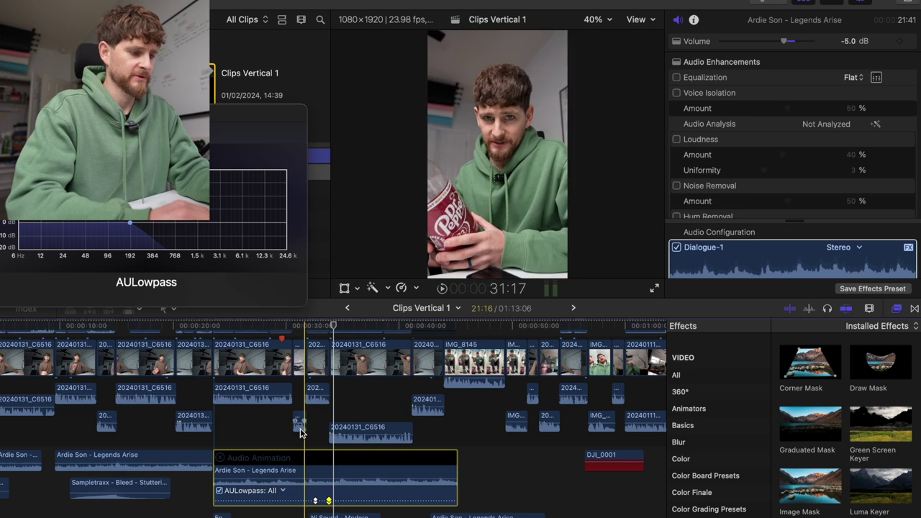
pyautogui.press('space')
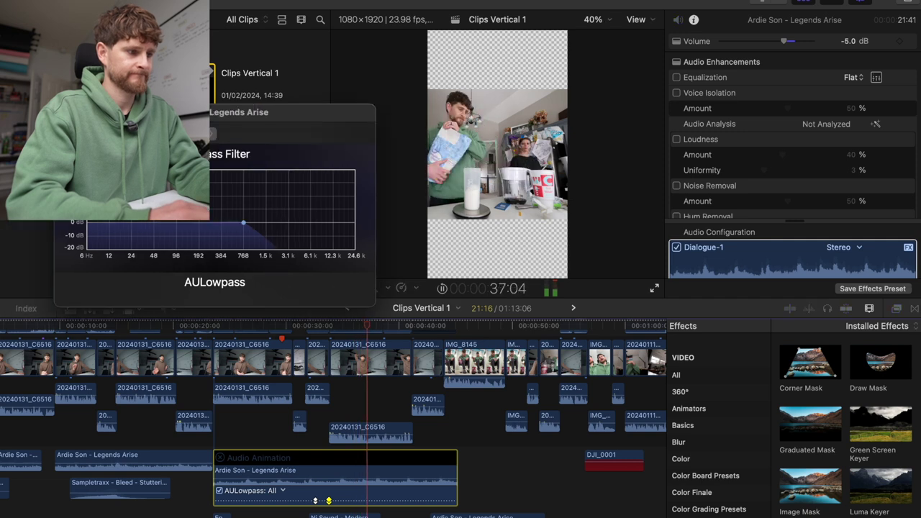
pyautogui.press('super+w')
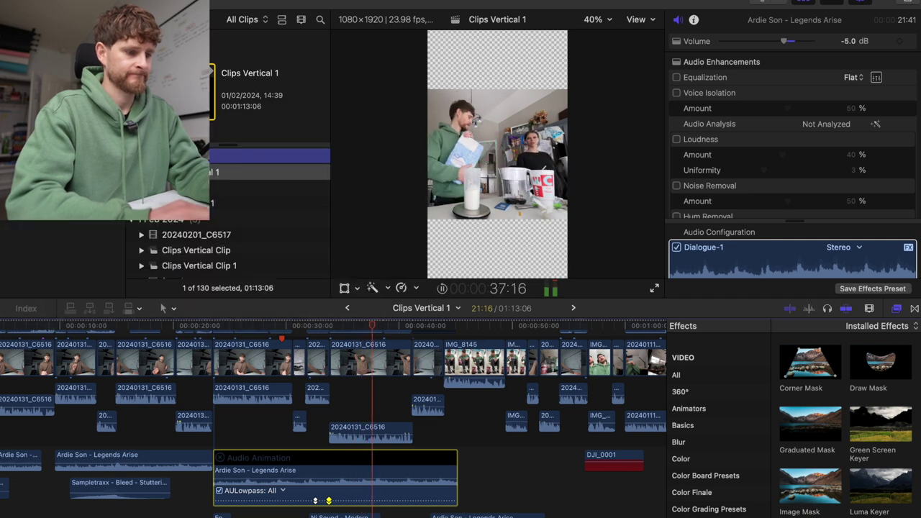
# Delete the red DJI_0001 audio clip near 57 seconds in the timeline
pyautogui.click(590, 455)
pyautogui.press('Delete')
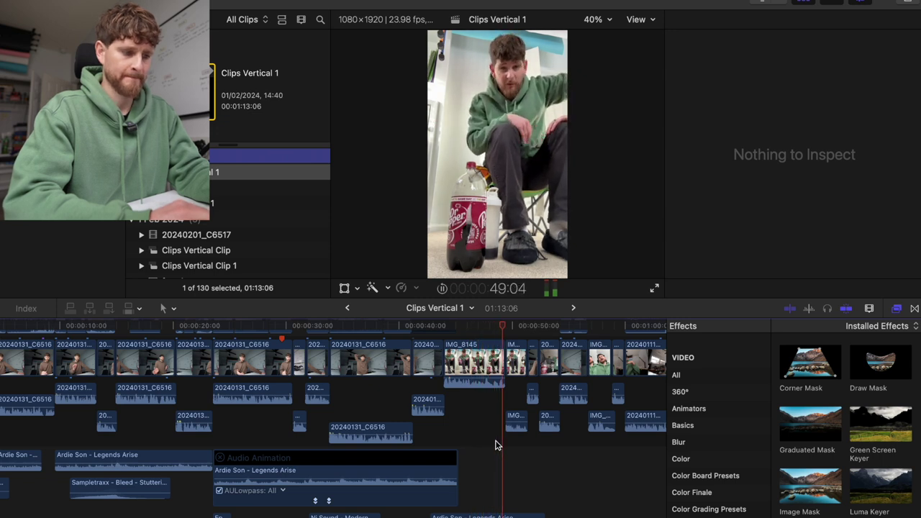
pyautogui.click(529, 458)
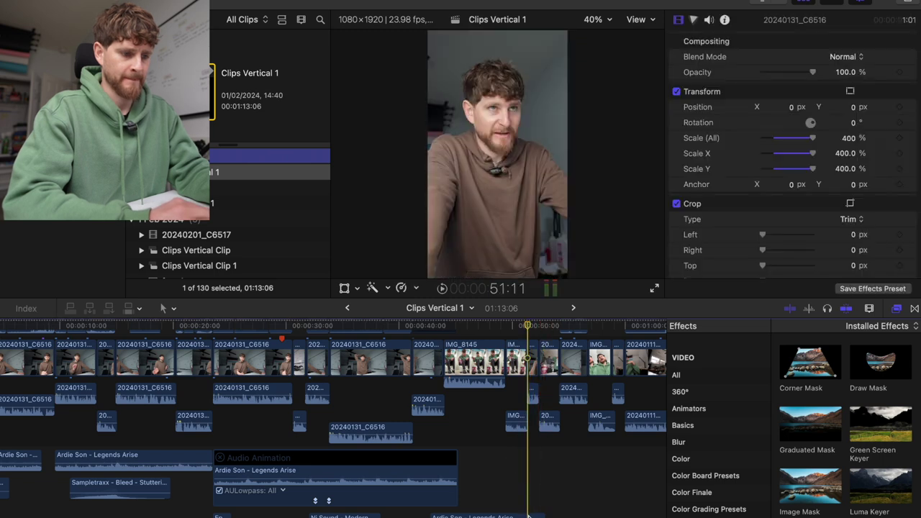
# Disable the last Ardie Son - Legends Arise clip and play back the video up to about 54 seconds without it
pyautogui.moveTo(529, 515)
pyautogui.mouseDown()
pyautogui.moveTo(539, 516)
pyautogui.moveTo(531, 514)
pyautogui.mouseUp()
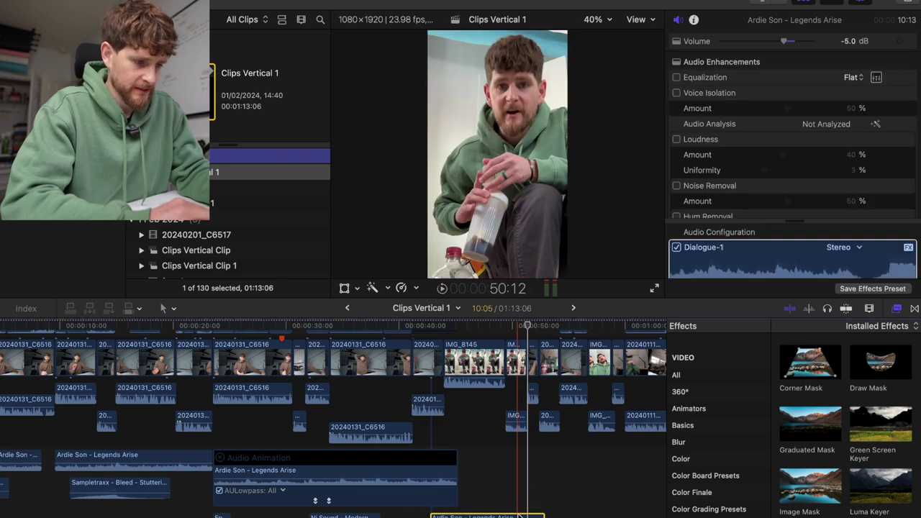
pyautogui.press('space')
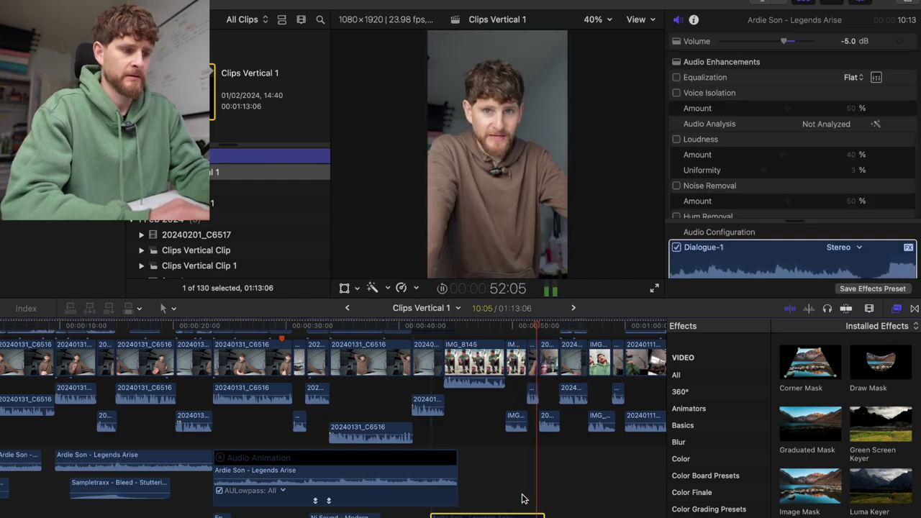
pyautogui.hscroll(5, 523, 499)
pyautogui.scroll(-1, 523, 498)
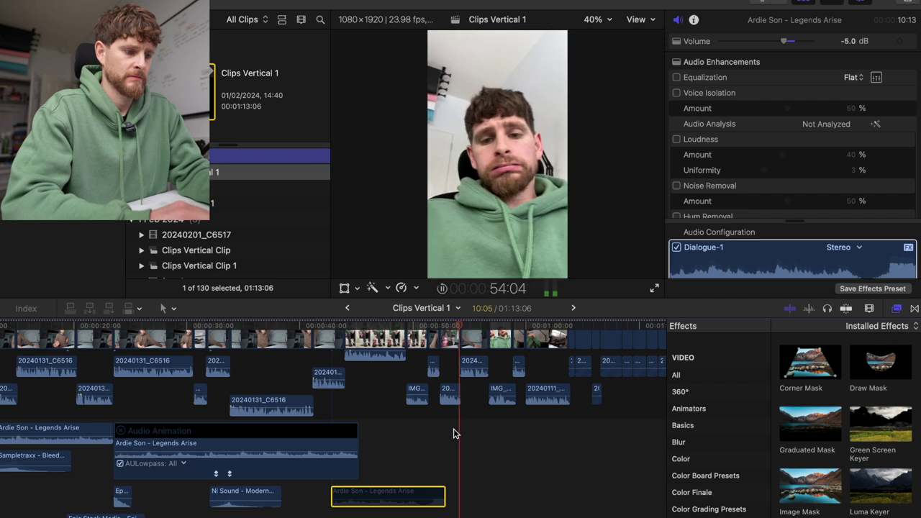
pyautogui.press('space')
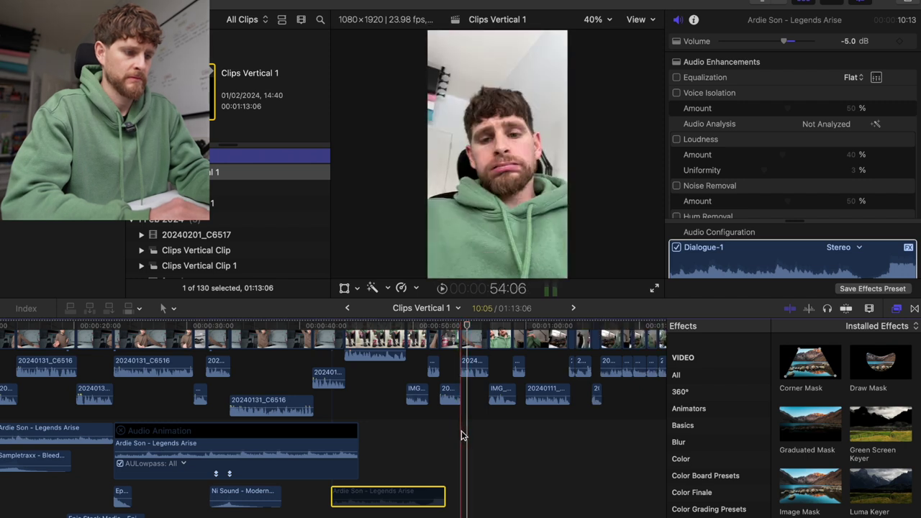
pyautogui.click(461, 431)
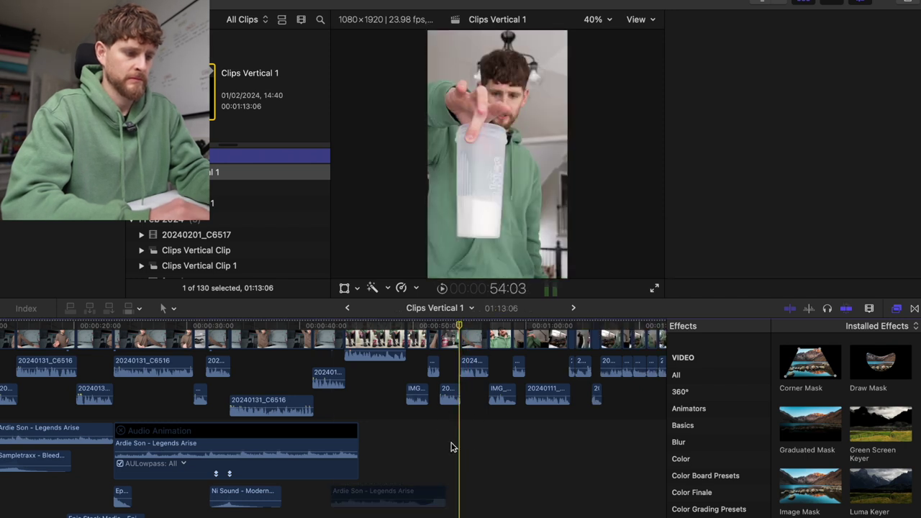
# Re-enable the last Ardie Son - Legends Arise clip, move it to start at about 45 seconds, directly after the previous section, and play back the join
pyautogui.moveTo(413, 496); pyautogui.dragTo(442, 501)
pyautogui.press('space')
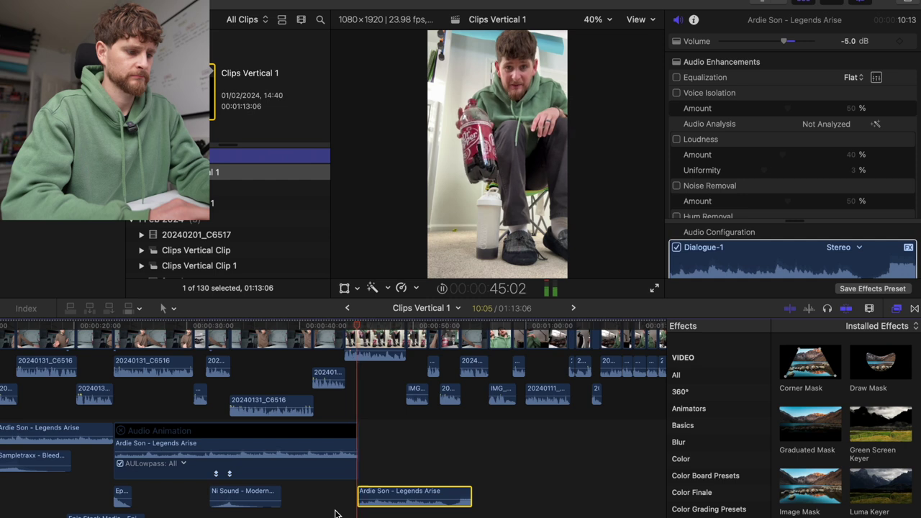
# Trim the end of the filtered Ardie Son - Legends Arise section back to the video cut at 44:02
pyautogui.click(339, 413)
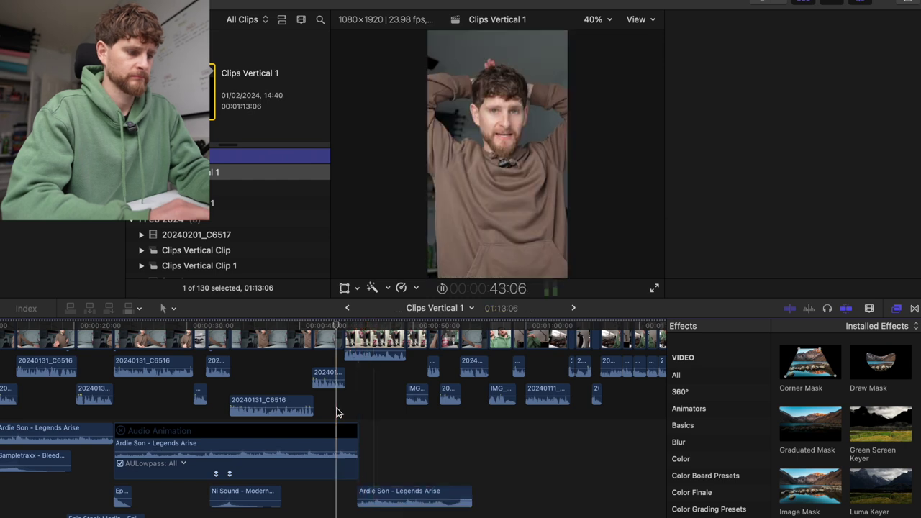
pyautogui.click(344, 331)
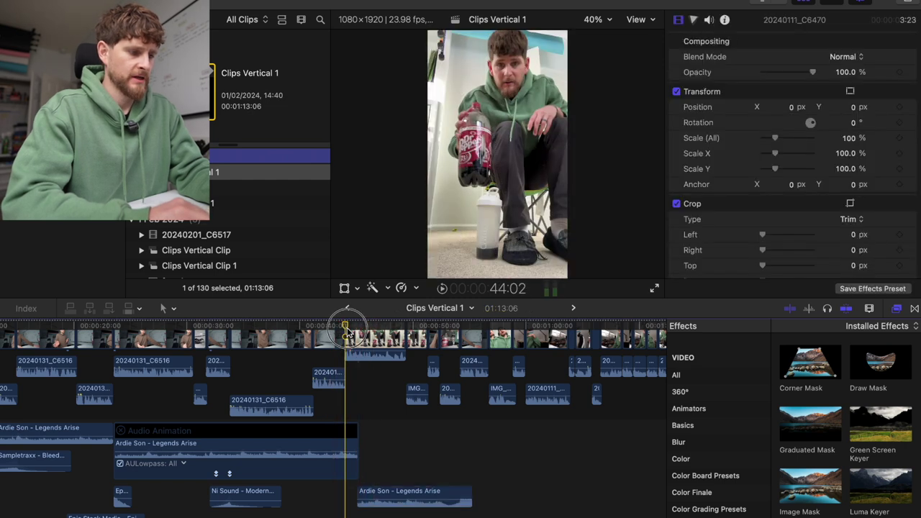
pyautogui.click(357, 441)
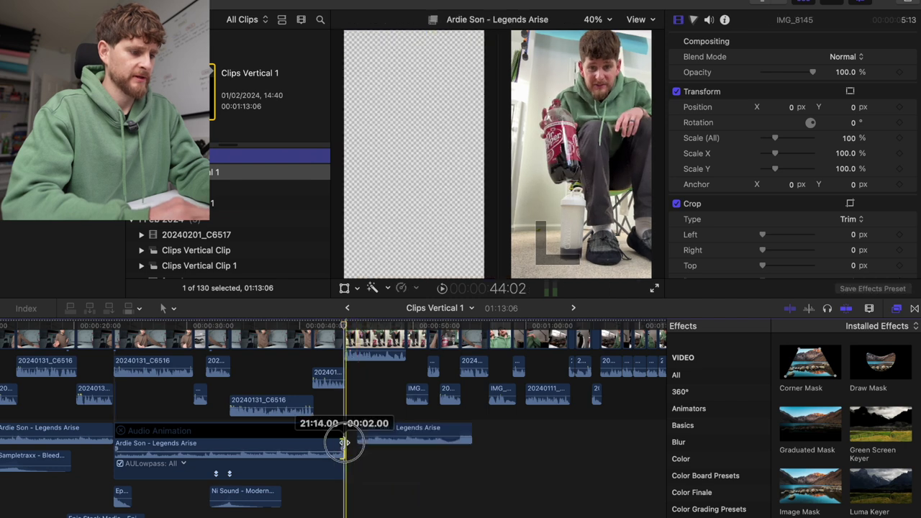
pyautogui.press('super+minus')
pyautogui.press('super+minus')
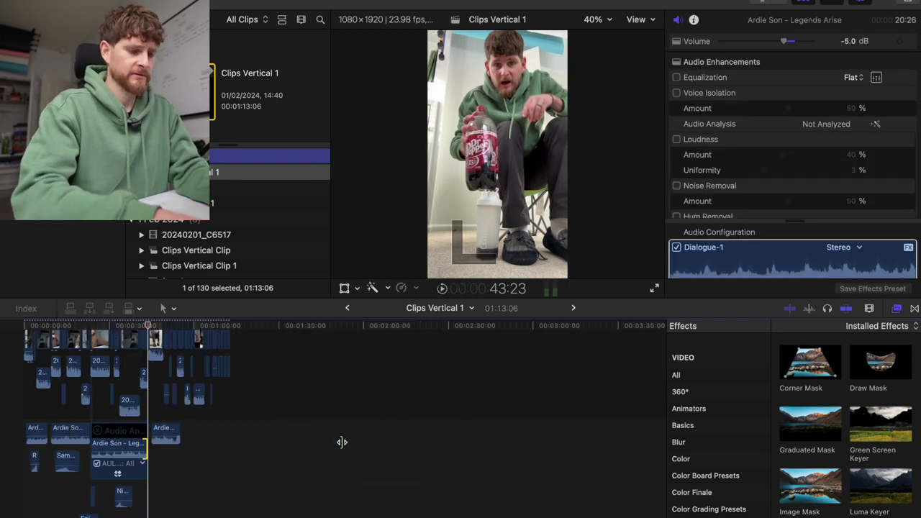
pyautogui.press('super+equal')
pyautogui.press('super+equal')
# Switch to Finder and open the Short folder inside SFX > Impact on the EXTREME SSD drive
pyautogui.press('super+Tab')
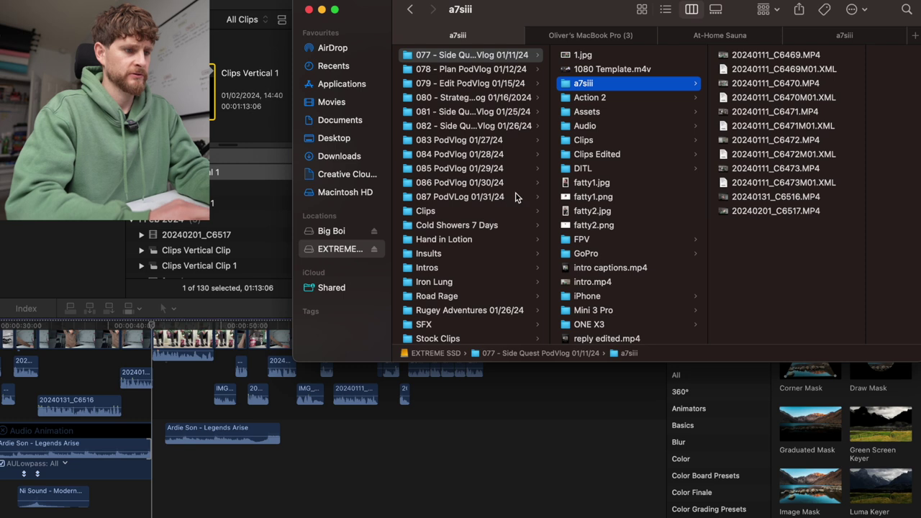
pyautogui.scroll(-3, 444, 254)
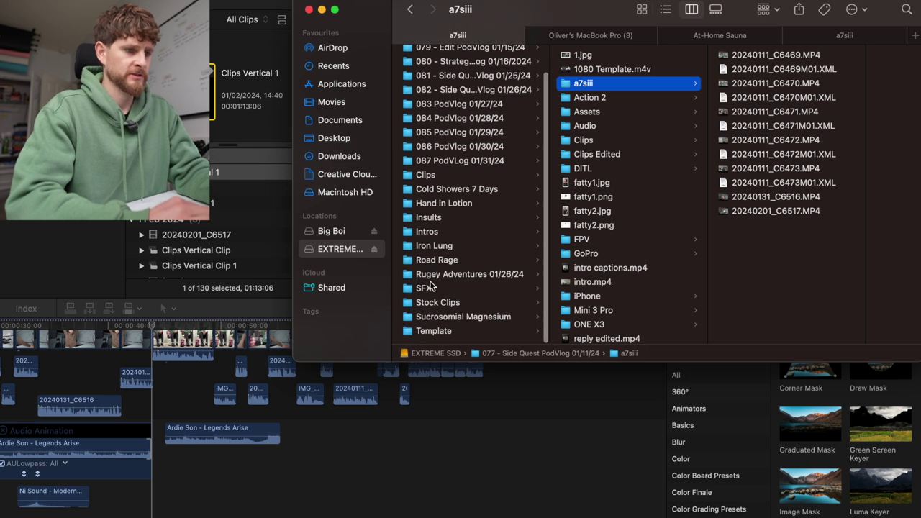
pyautogui.click(590, 36)
pyautogui.click(341, 249)
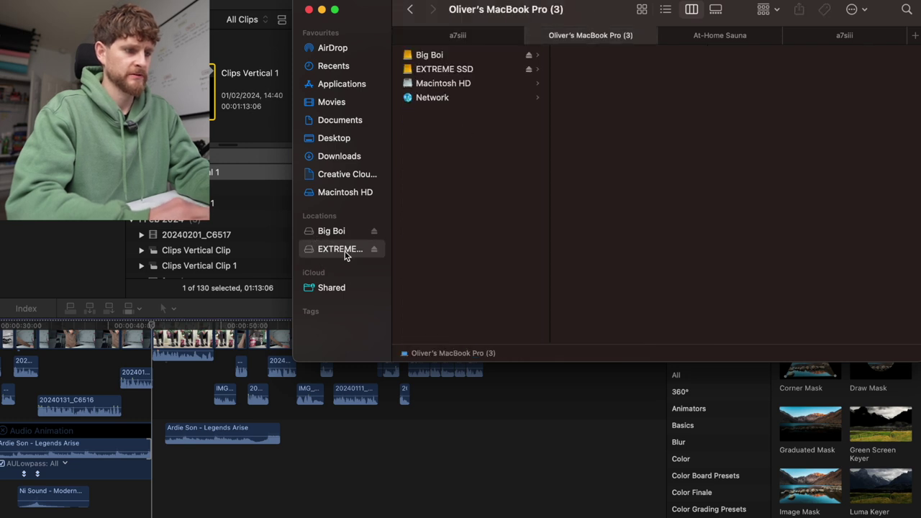
pyautogui.click(424, 325)
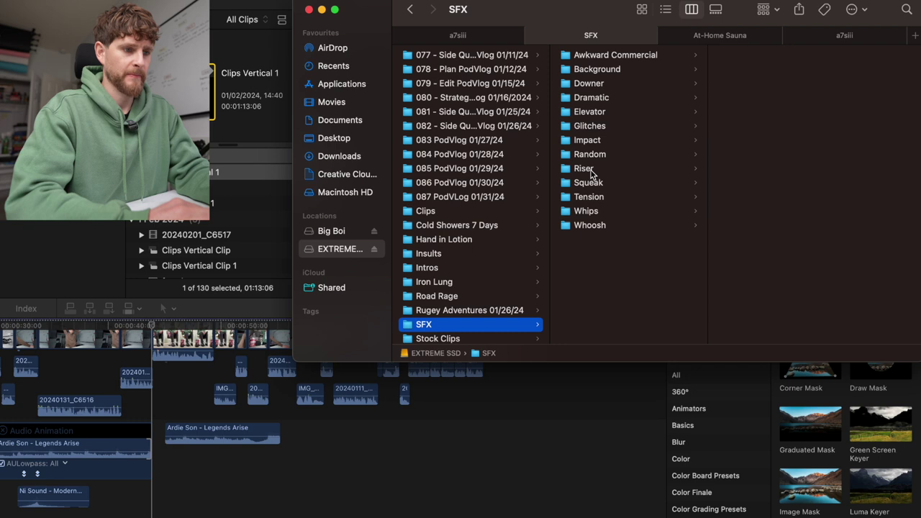
pyautogui.click(588, 140)
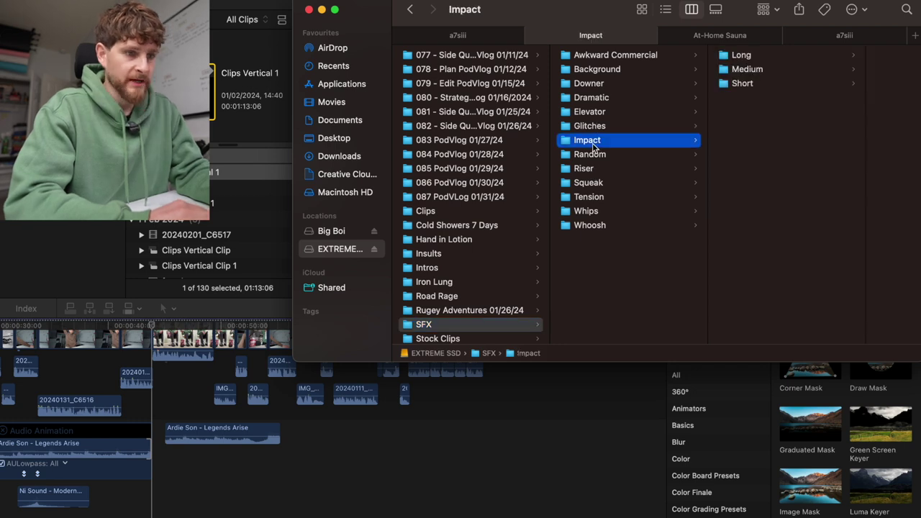
pyautogui.click(740, 87)
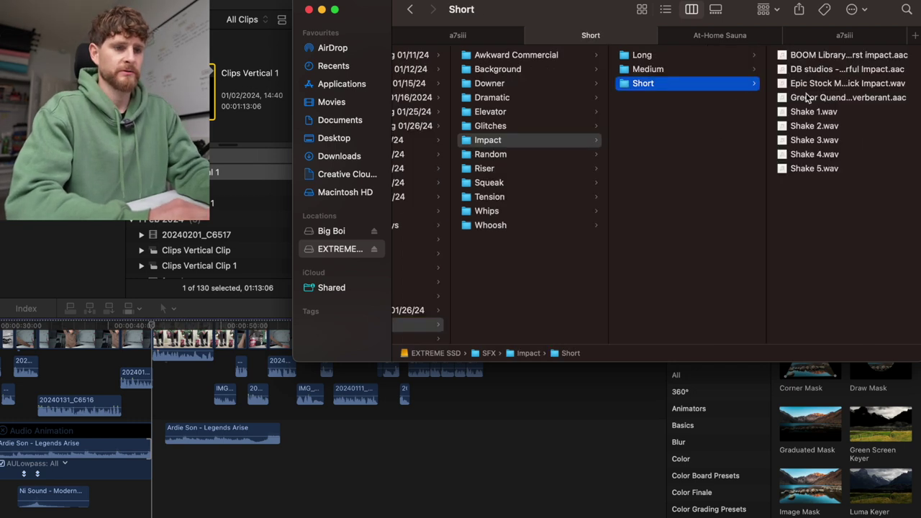
# Preview the short impact sound Gregor Quendel - Designed Interfaces - Deep Hit, Reverberant.aac
pyautogui.click(814, 96)
pyautogui.press('space')
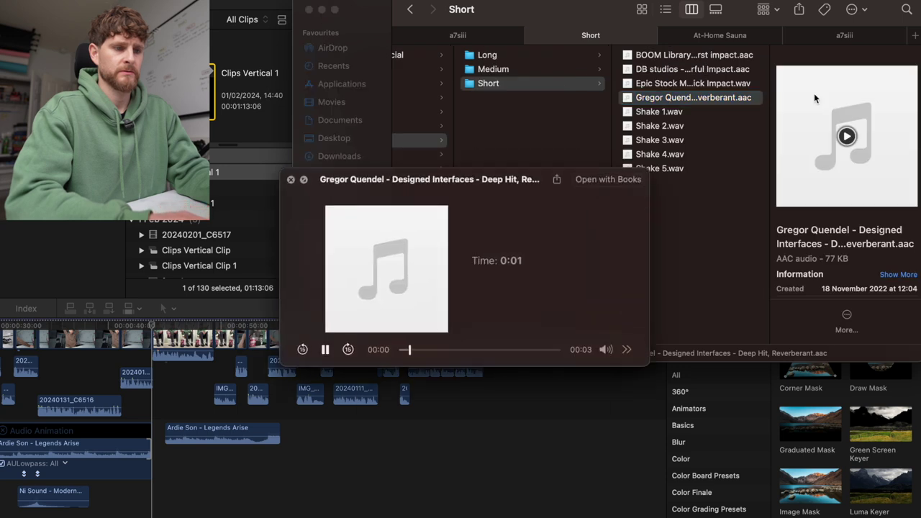
pyautogui.press('Up')
pyautogui.click(658, 99)
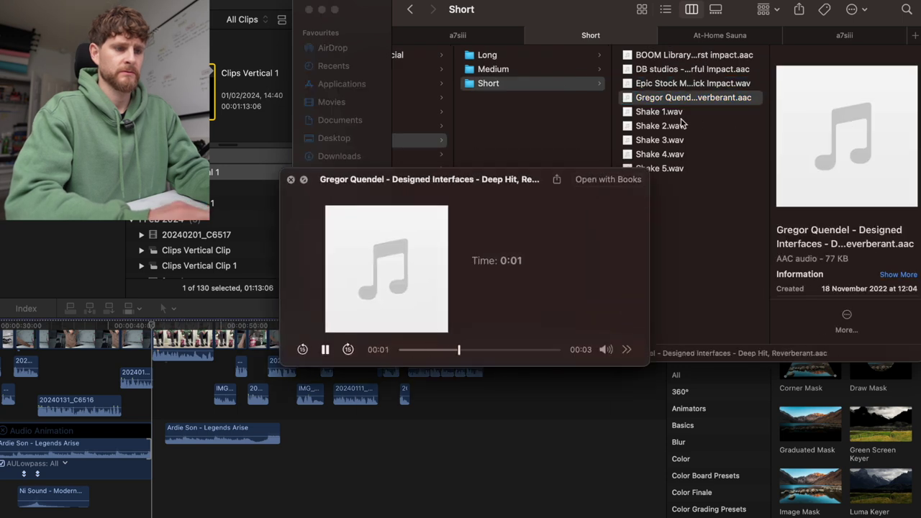
pyautogui.press('space')
# Add the Gregor Quendel Deep Hit effect below the music, starting just before the cut at about 44 seconds, and play back the transition
pyautogui.moveTo(658, 98); pyautogui.dragTo(154, 511)
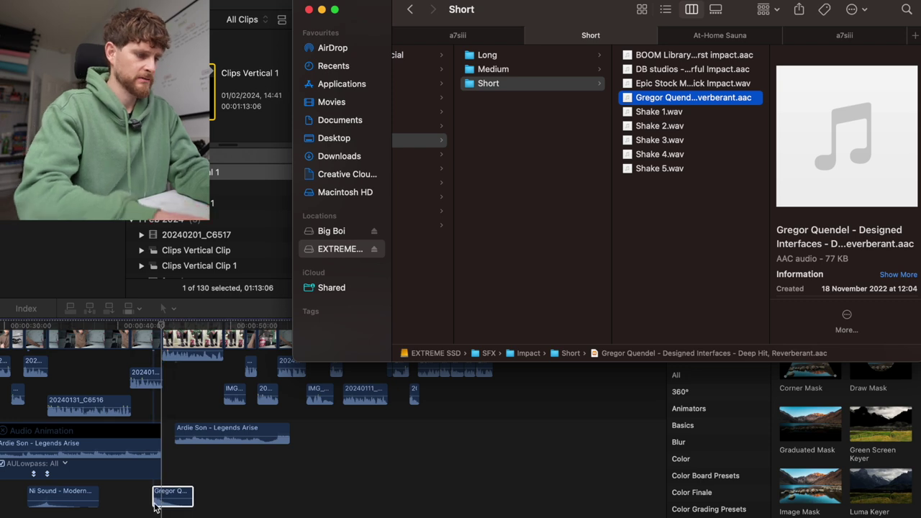
pyautogui.click(154, 506)
pyautogui.press('super+equal')
pyautogui.press('super+equal')
pyautogui.moveTo(160, 501); pyautogui.dragTo(195, 499)
pyautogui.click(119, 496)
pyautogui.press('space')
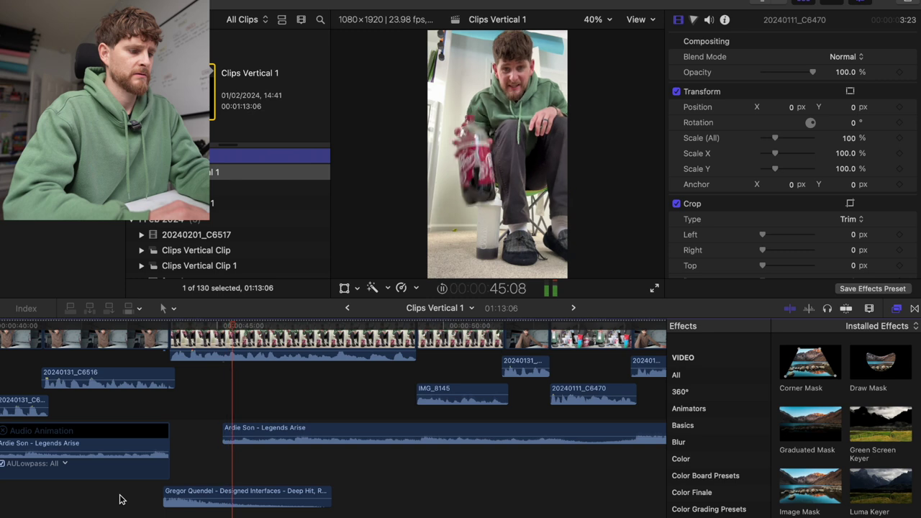
# Extend the last Ardie Son - Legends Arise clip back to the 44-second cut and forward to near the video's end, lasting 28:42
pyautogui.press('super+minus')
pyautogui.press('super+minus')
pyautogui.press('space')
pyautogui.press('space')
pyautogui.moveTo(250, 427)
pyautogui.mouseDown()
pyautogui.moveTo(237, 425)
pyautogui.moveTo(236, 497)
pyautogui.moveTo(233, 425)
pyautogui.mouseUp()
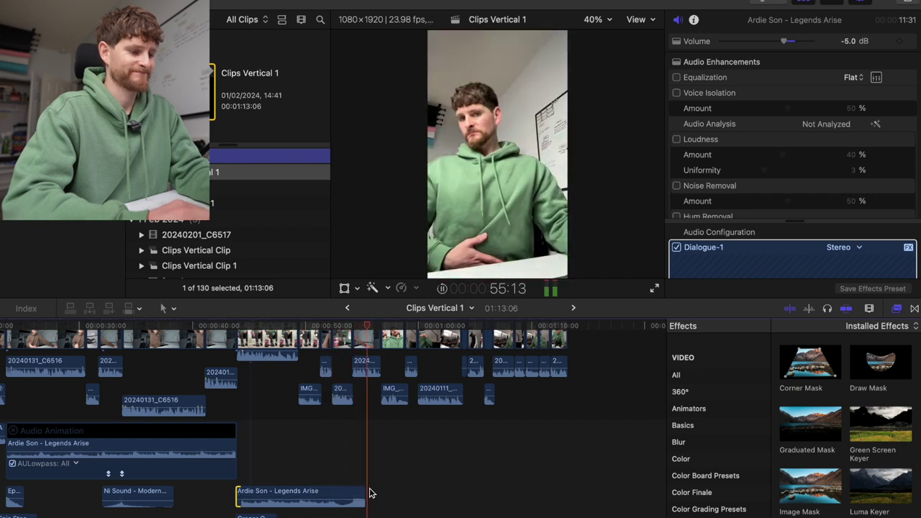
pyautogui.moveTo(363, 491); pyautogui.dragTo(557, 508)
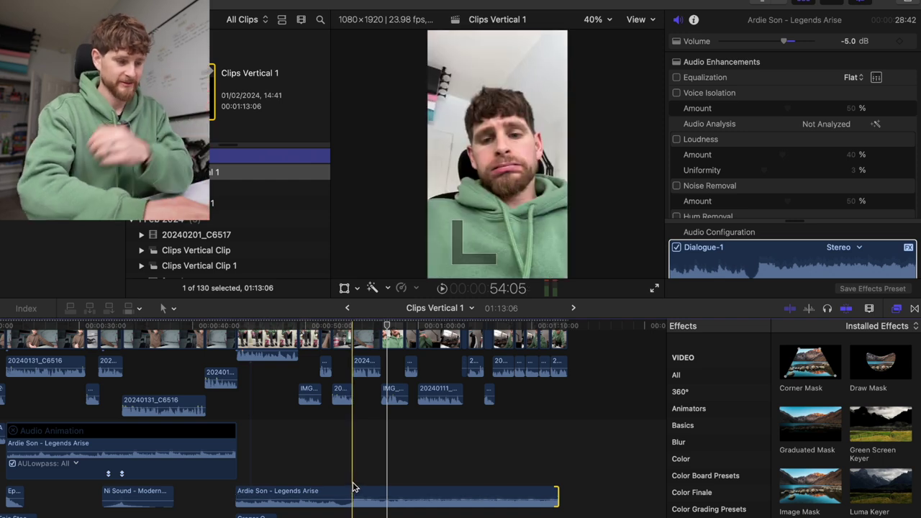
# Play back the video from the beginning to about 19 seconds to review the music and sound effects
pyautogui.press('super+minus')
pyautogui.press('super+minus')
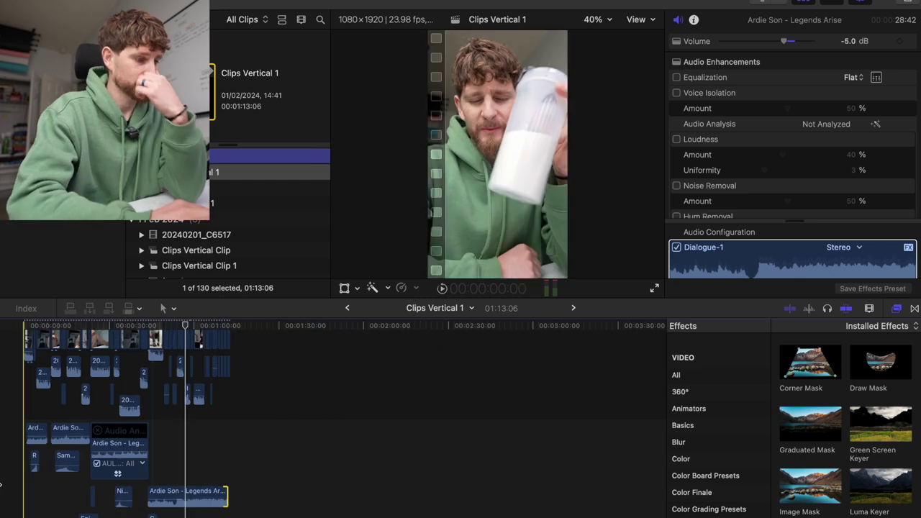
pyautogui.click(16, 485)
pyautogui.press('super+4')
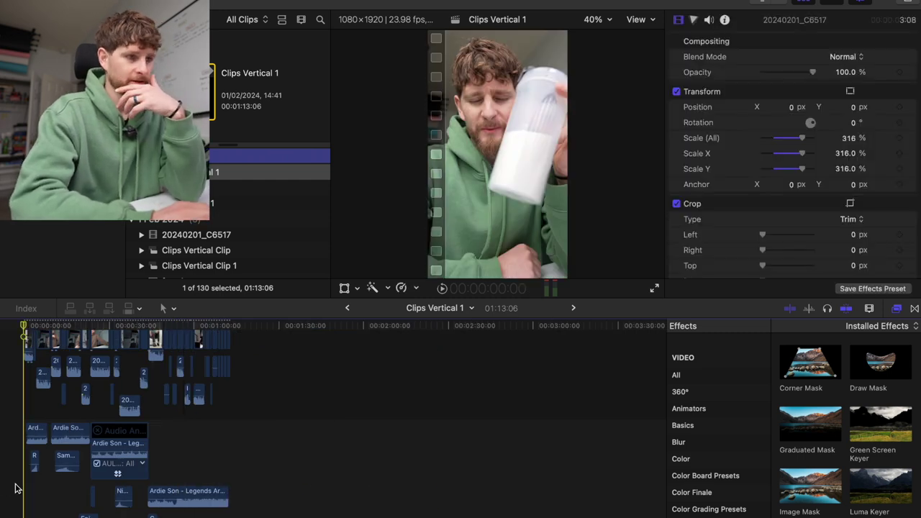
pyautogui.press('space')
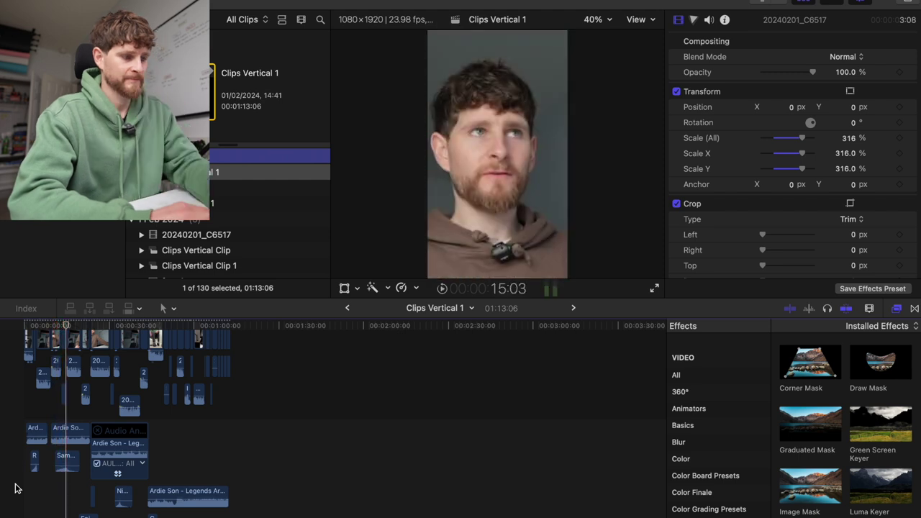
pyautogui.click(64, 460)
pyautogui.moveTo(66, 471); pyautogui.dragTo(66, 475)
pyautogui.press('space')
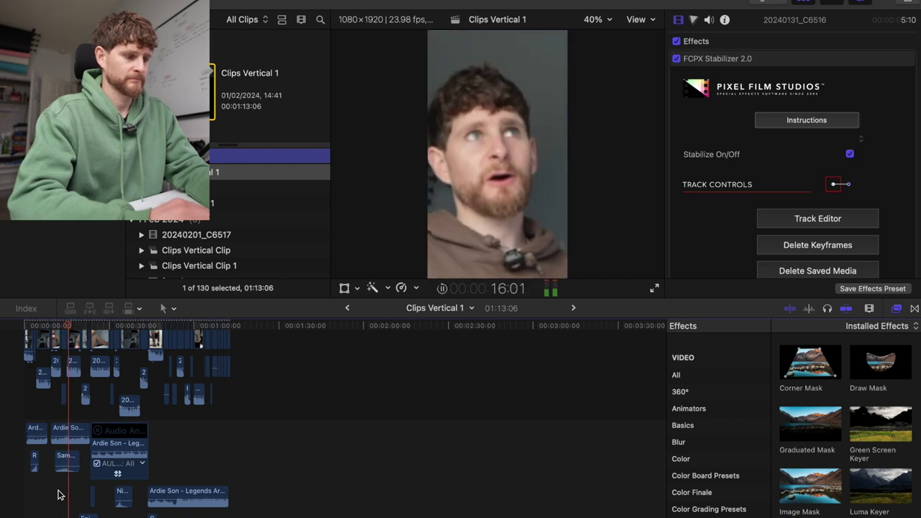
pyautogui.press('super+equal')
pyautogui.press('super+equal')
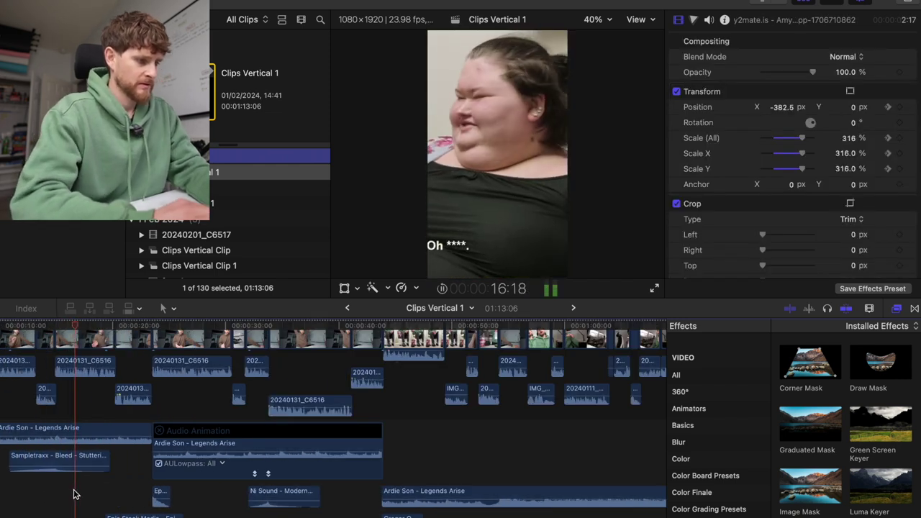
pyautogui.hscroll(-3, 73, 493)
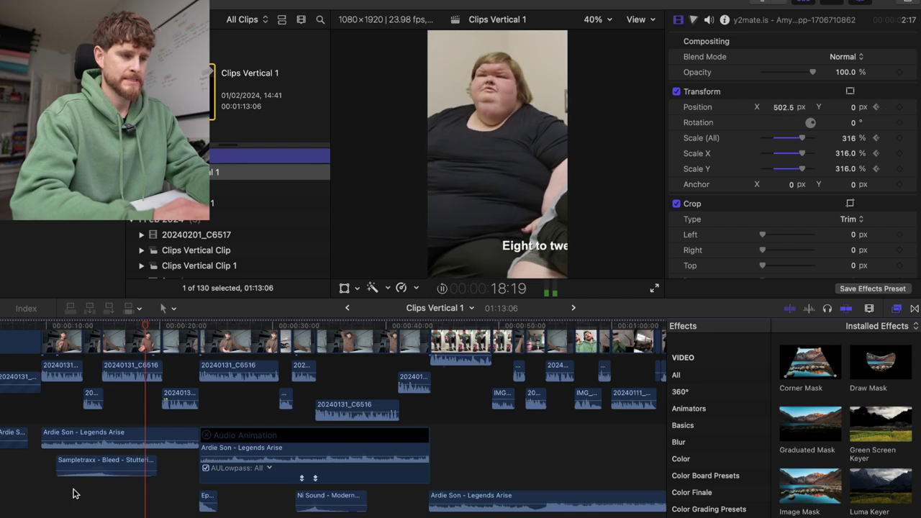
pyautogui.press('space')
# Open the AULowpass editor of the second Ardie Son - Legends Arise clip and add an AULowpass keyframe at 14:22
pyautogui.click(103, 435)
pyautogui.scroll(-5, 867, 174)
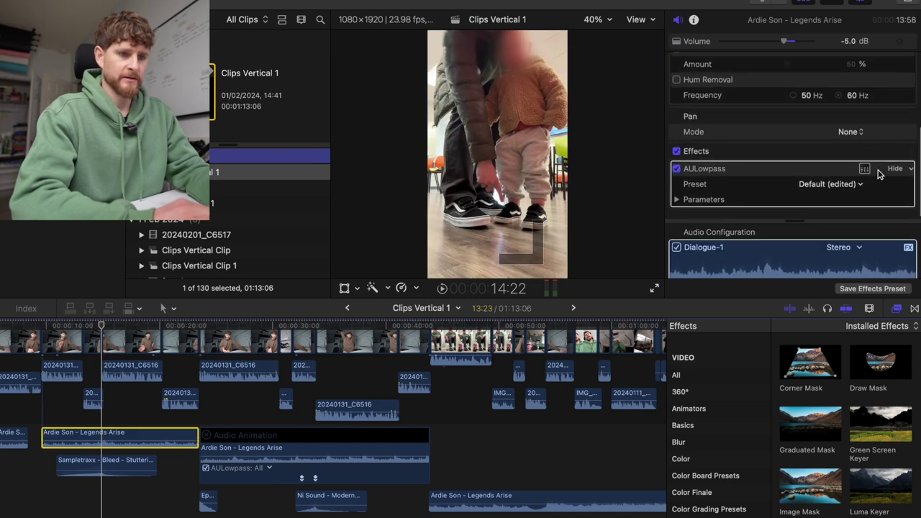
pyautogui.click(864, 171)
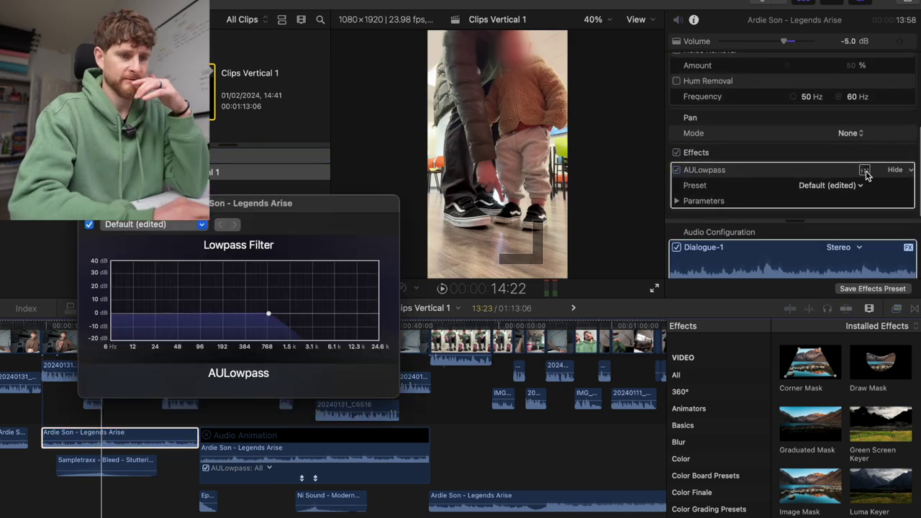
pyautogui.click(912, 172)
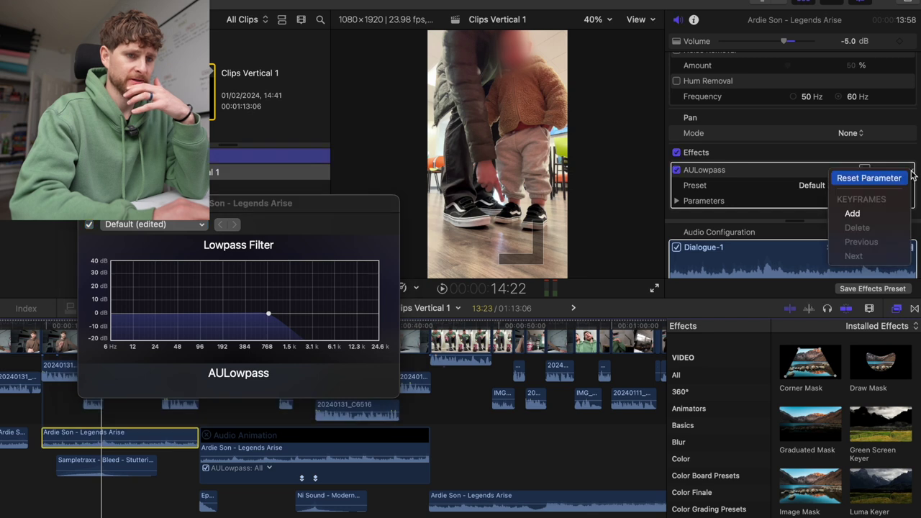
pyautogui.click(853, 213)
# Move the filter editor clear of the timeline and split the second Ardie Son - Legends Arise clip at 14:23
pyautogui.moveTo(309, 203); pyautogui.dragTo(294, 72)
pyautogui.moveTo(101, 328); pyautogui.dragTo(116, 329)
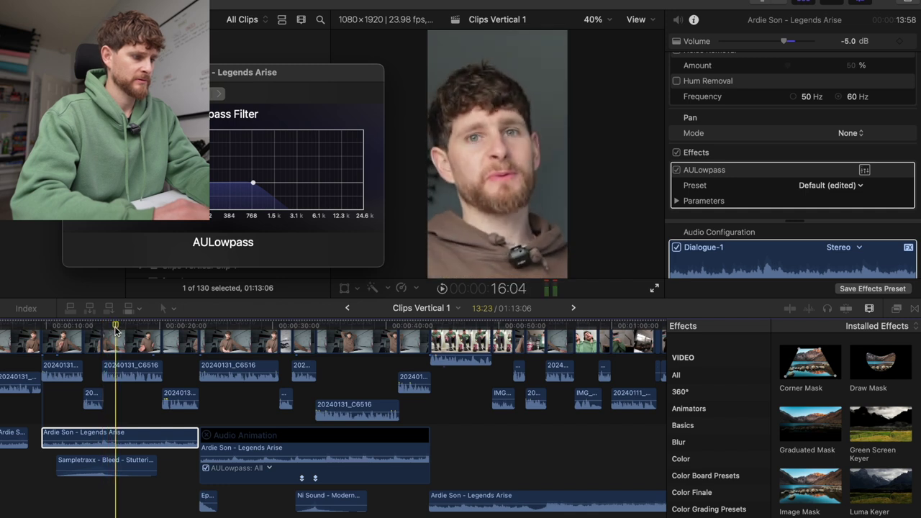
pyautogui.click(102, 329)
pyautogui.click(101, 328)
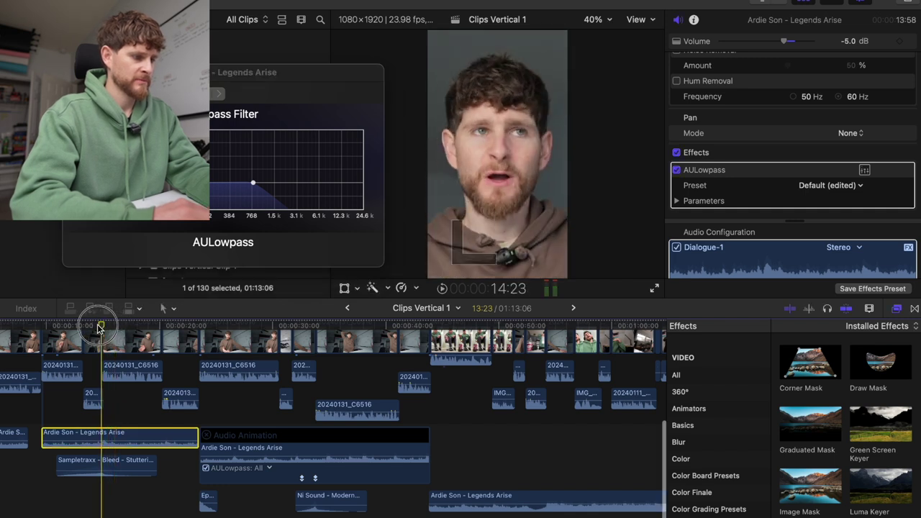
pyautogui.press('super+b')
pyautogui.click(104, 437)
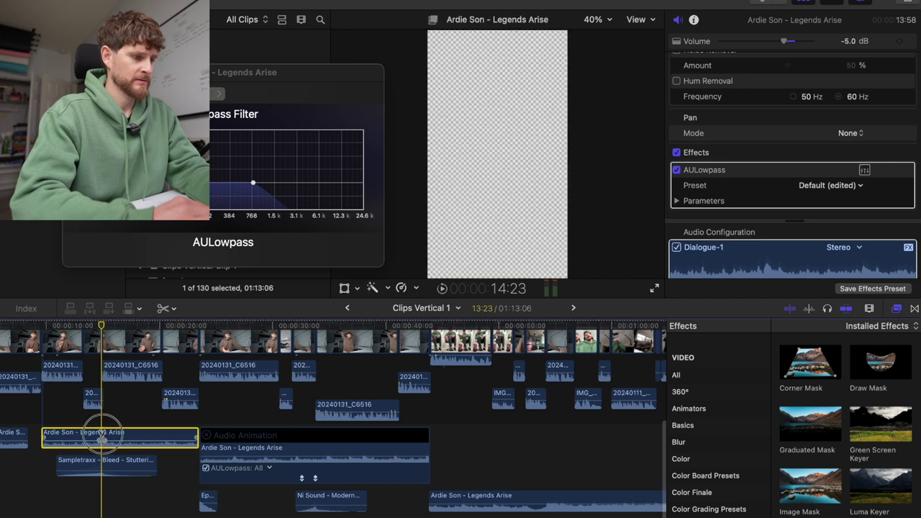
# Try lowering the AULowpass cutoff to 201 Hz on the music after the 14:23 split and play back across it
pyautogui.moveTo(252, 183); pyautogui.dragTo(210, 186)
pyautogui.press('space')
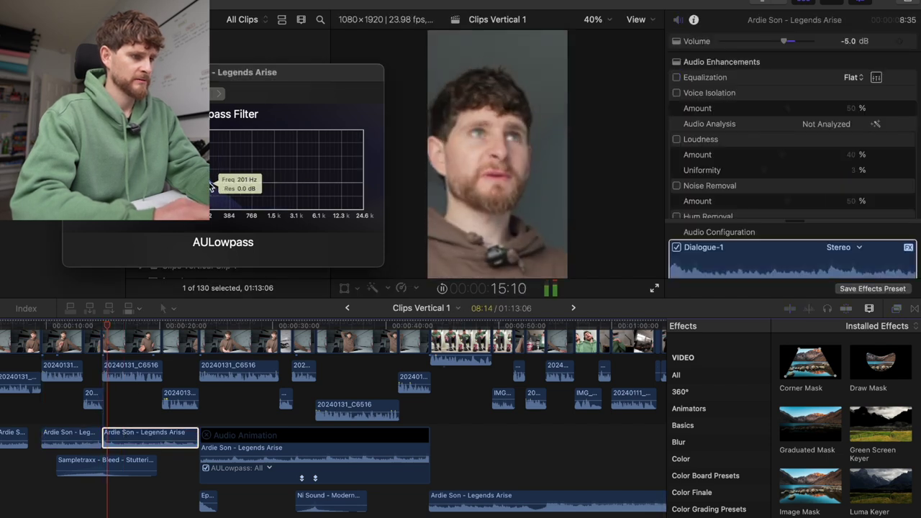
pyautogui.press('space')
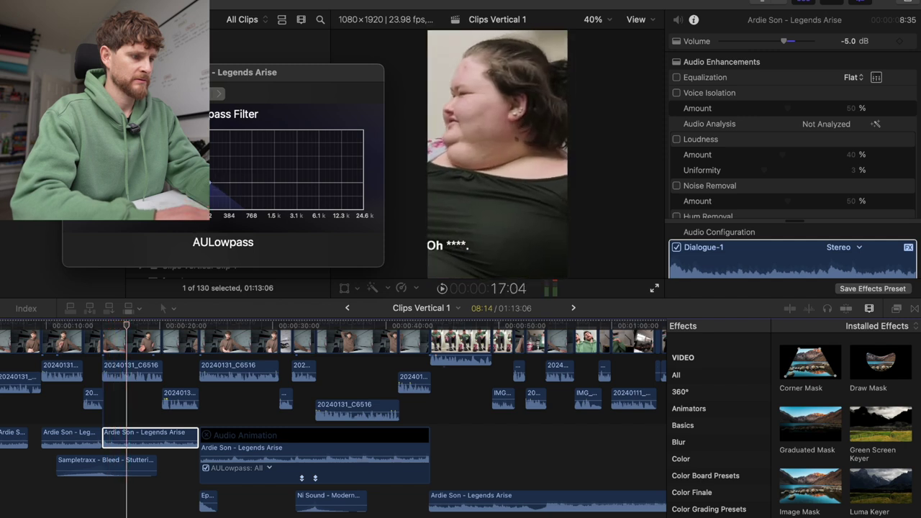
pyautogui.click(150, 439)
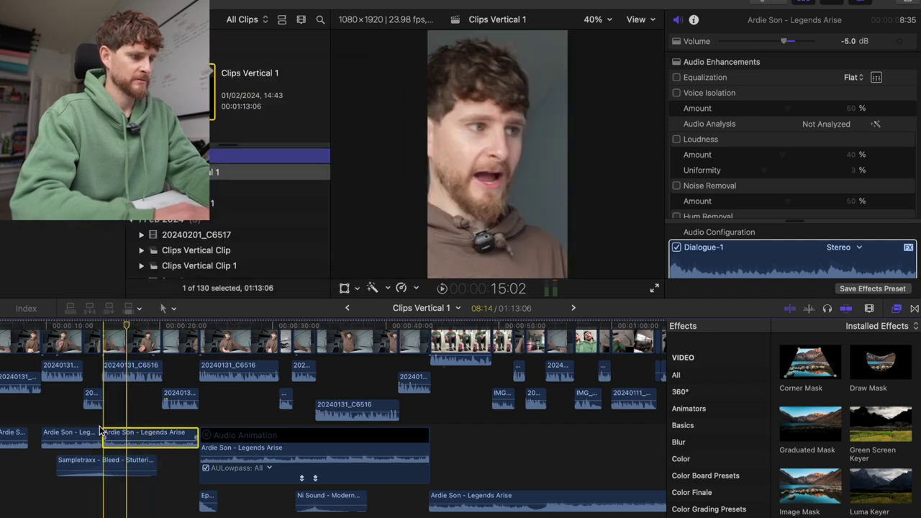
pyautogui.click(65, 421)
pyautogui.press('space')
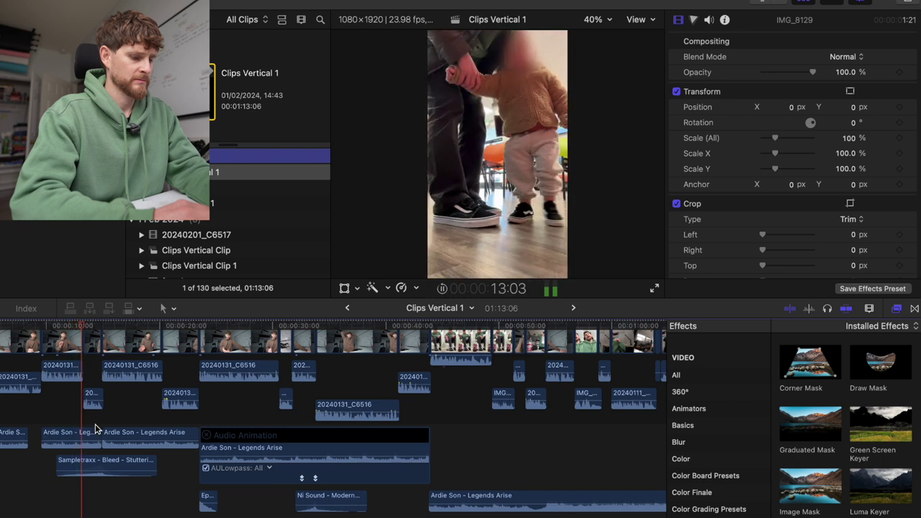
# Reopen the AULowpass editor for the music clip after the 14:23 split and lower its cutoff frequency to 191 Hz
pyautogui.click(119, 434)
pyautogui.scroll(-5, 853, 184)
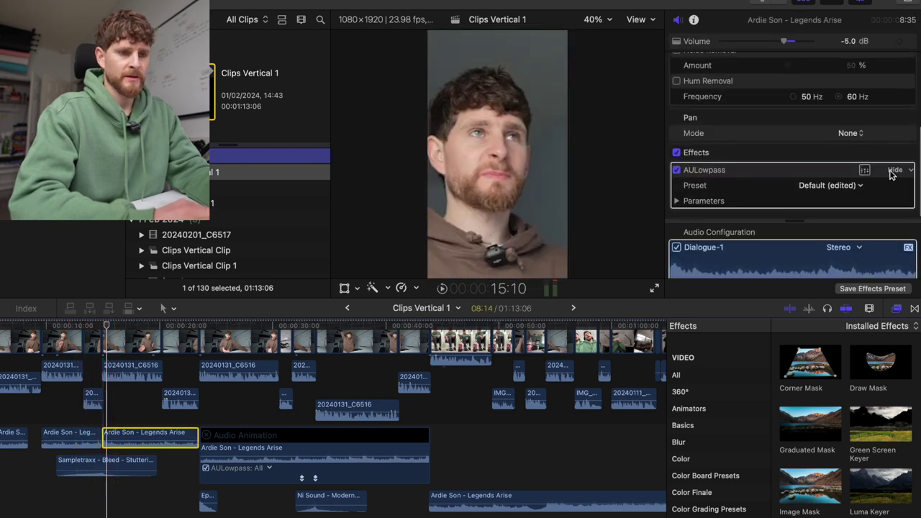
pyautogui.click(865, 169)
pyautogui.moveTo(268, 316); pyautogui.dragTo(222, 314)
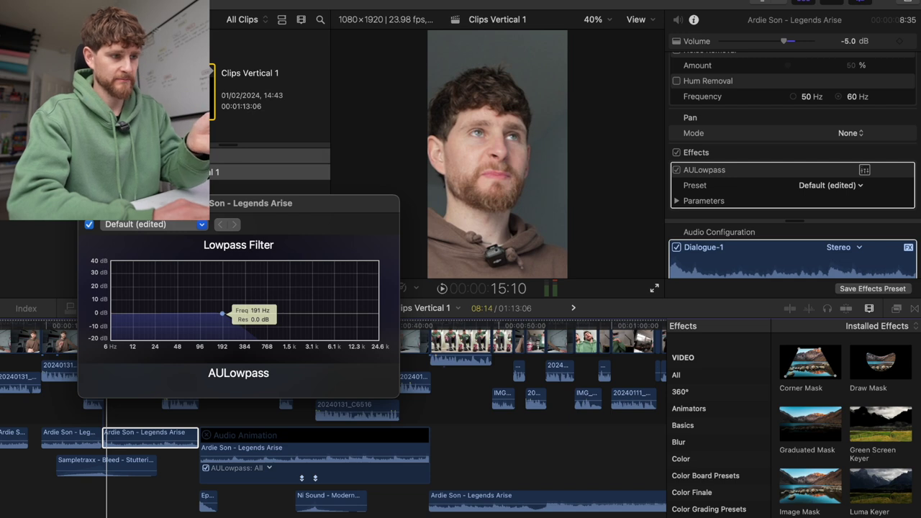
pyautogui.moveTo(798, 156)
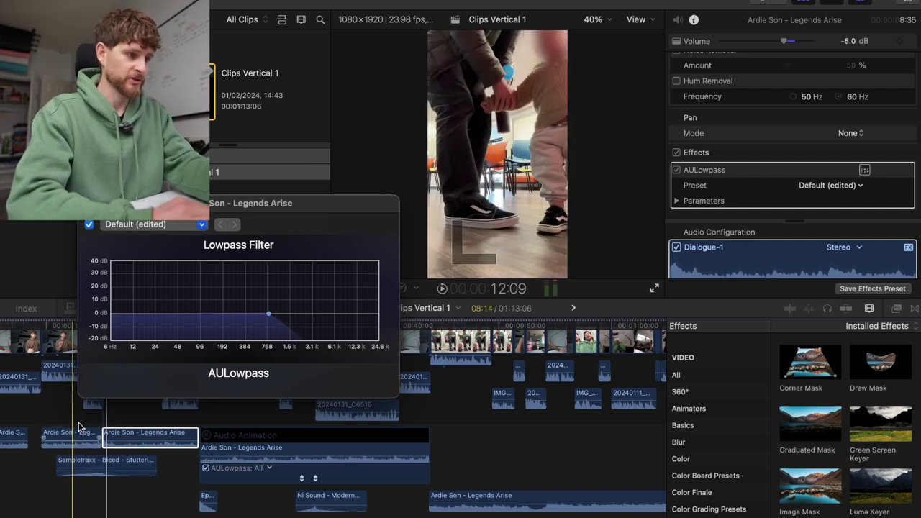
# Play back the music clip after the 14:23 split, then open its AULowpass editor and add an AULowpass keyframe at 20:06
pyautogui.click(133, 434)
pyautogui.press('space')
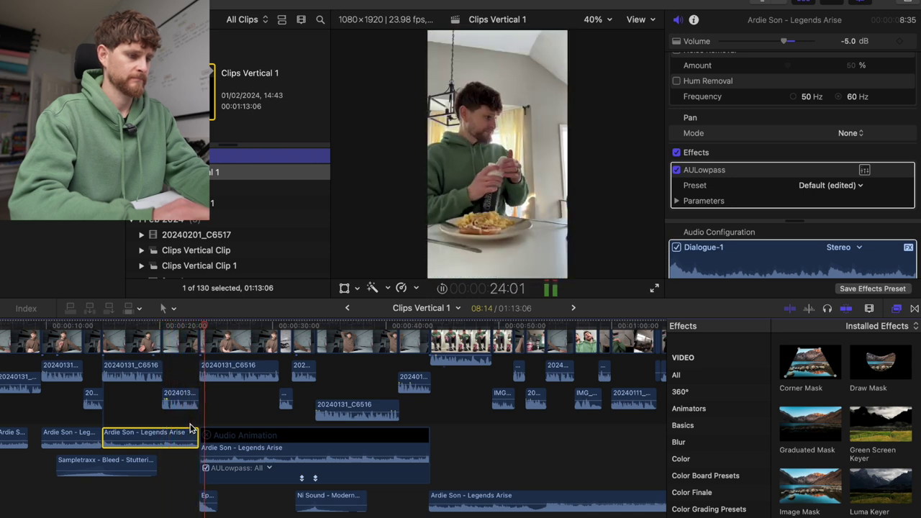
pyautogui.click(153, 421)
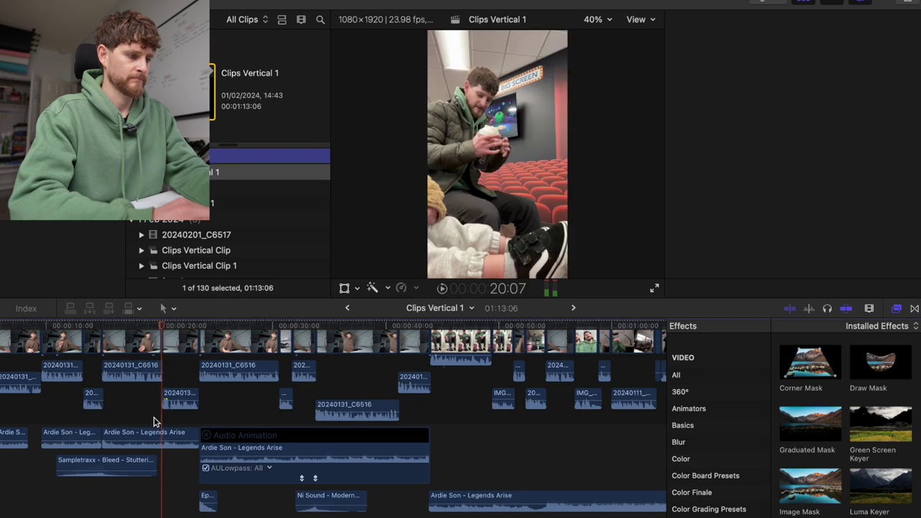
pyautogui.press('space')
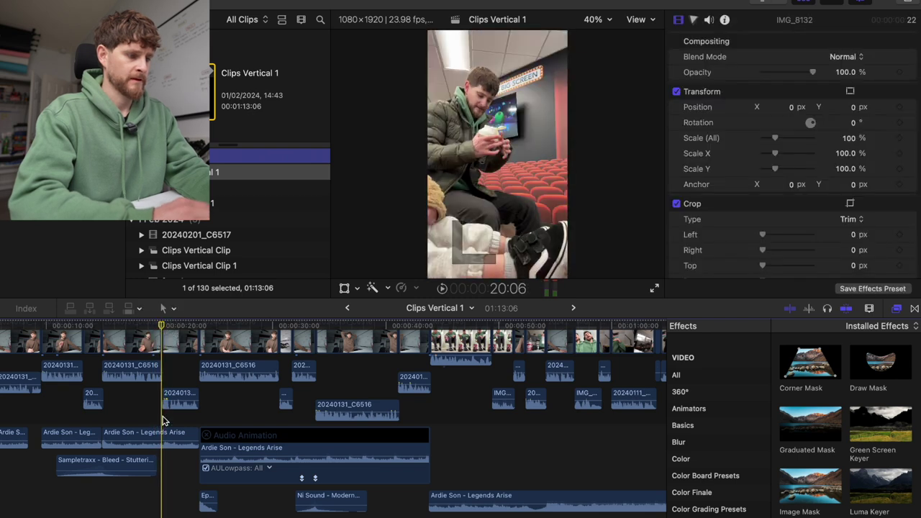
pyautogui.click(160, 437)
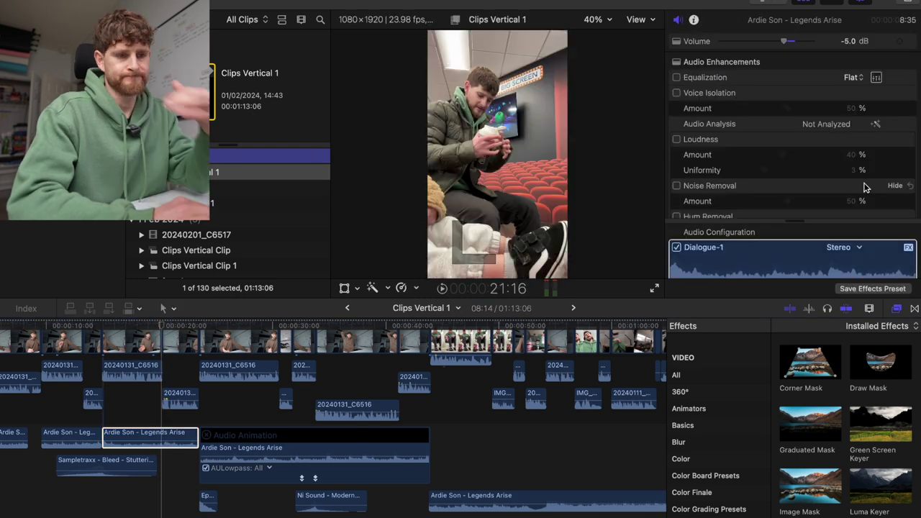
pyautogui.scroll(-5, 866, 183)
pyautogui.click(864, 171)
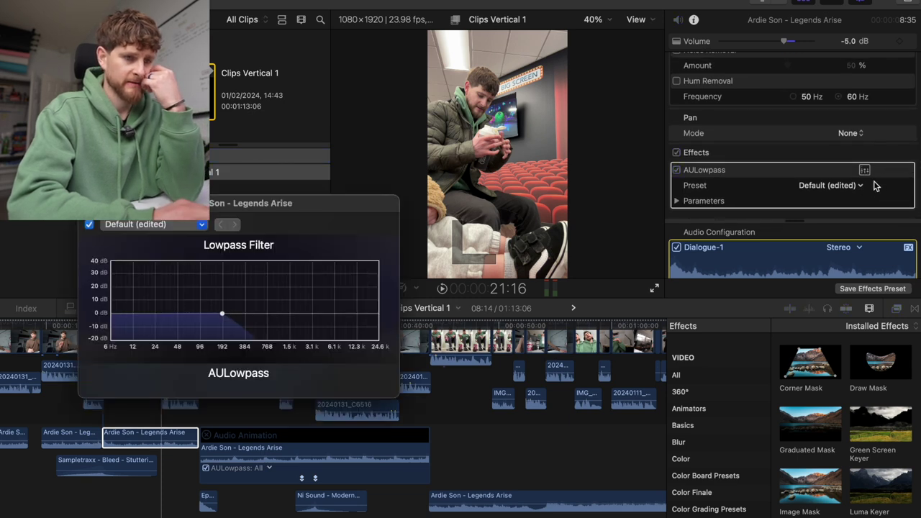
pyautogui.click(904, 170)
pyautogui.click(847, 211)
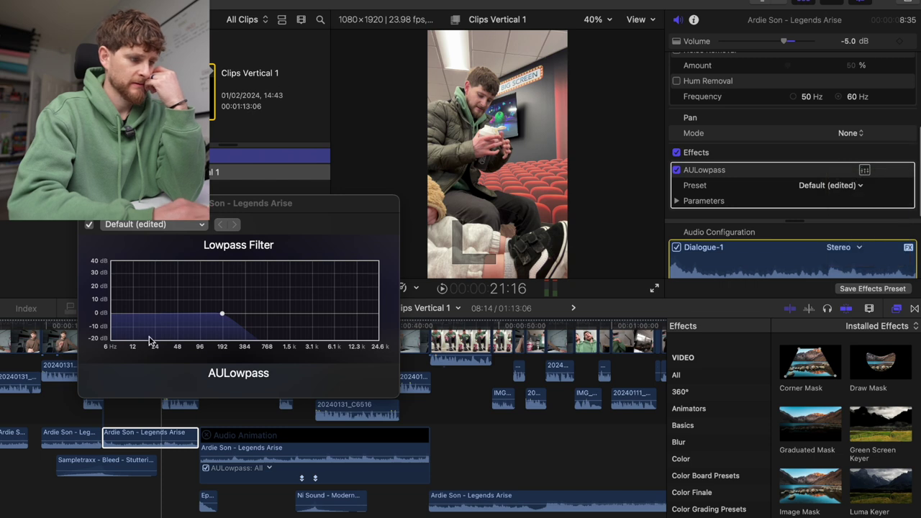
# Move the filter editor clear of the timeline and raise the AULowpass cutoff to 795 Hz at the end of that music clip
pyautogui.click(156, 431)
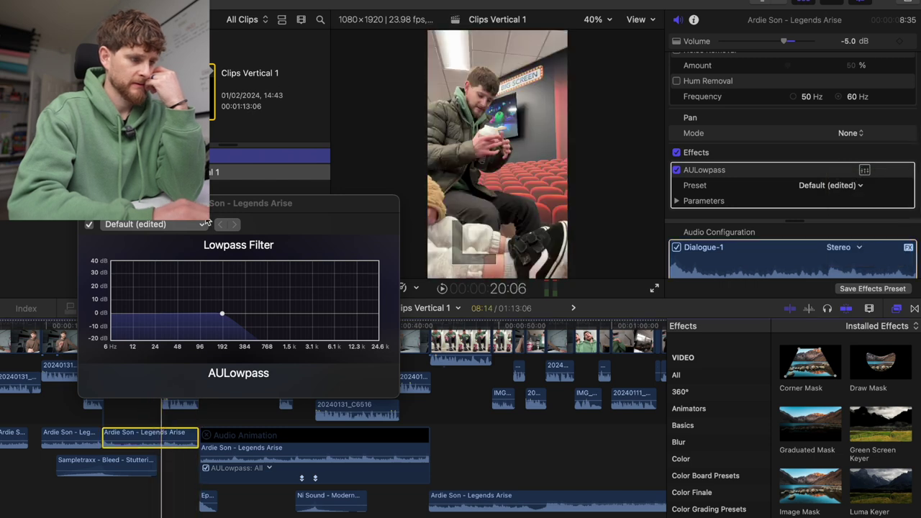
pyautogui.moveTo(203, 208); pyautogui.dragTo(213, 134)
pyautogui.click(195, 330)
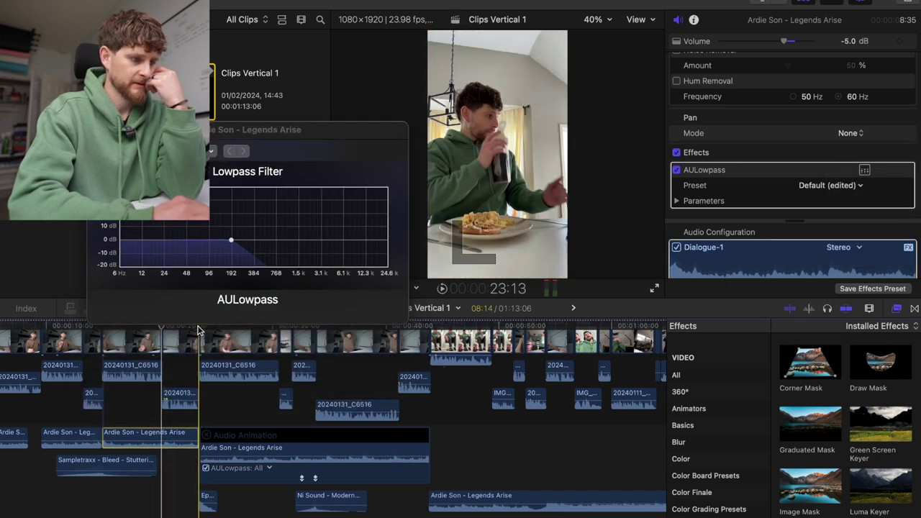
pyautogui.scroll(2, 189, 331)
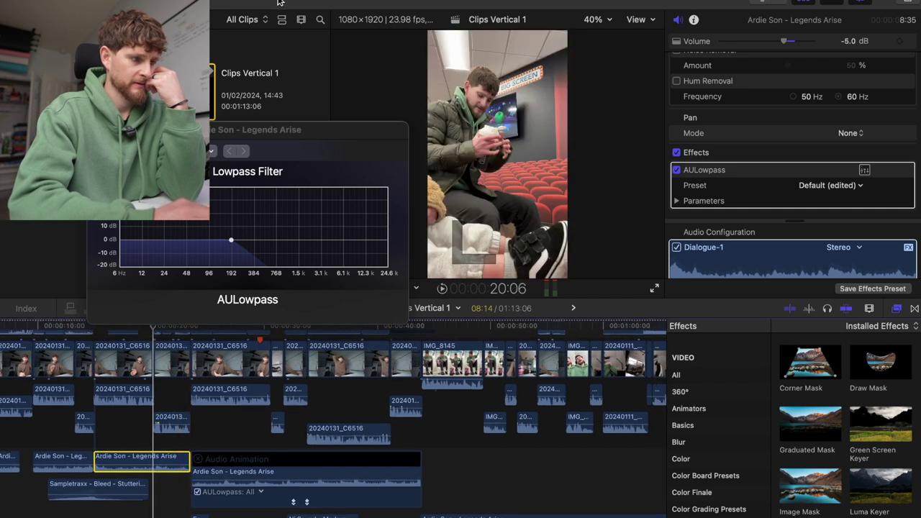
pyautogui.moveTo(272, 135); pyautogui.dragTo(272, 110)
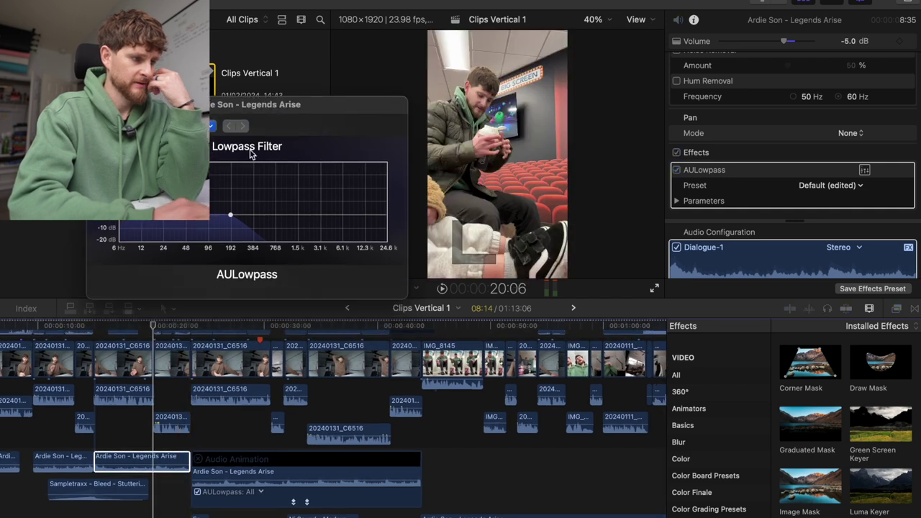
pyautogui.click(191, 327)
pyautogui.moveTo(232, 211); pyautogui.dragTo(277, 216)
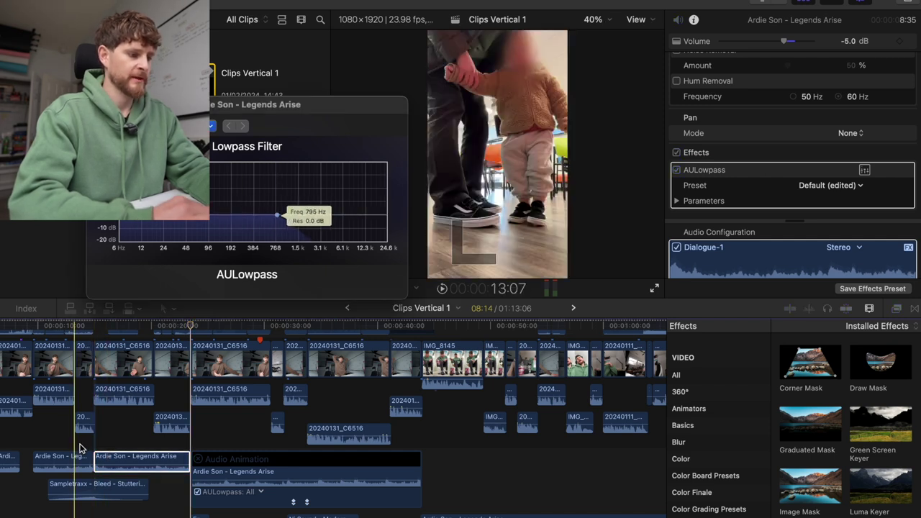
# Play back the lowpass sweep and the following Ardie Son - Legends Arise clip through to 45:11
pyautogui.press('space')
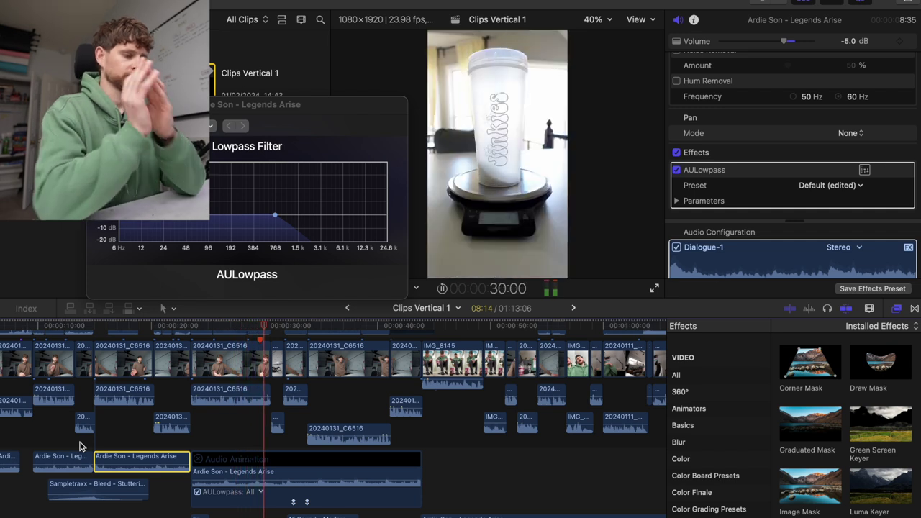
pyautogui.click(271, 447)
pyautogui.click(271, 477)
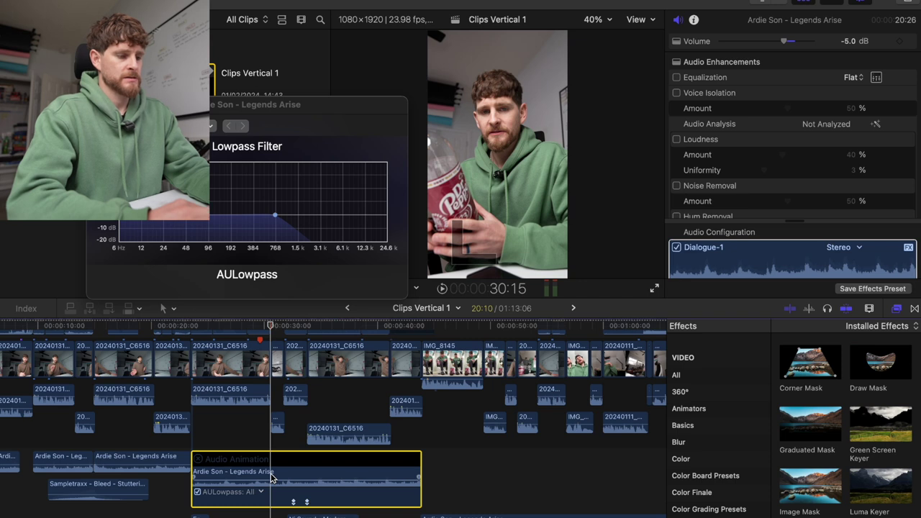
pyautogui.press('space')
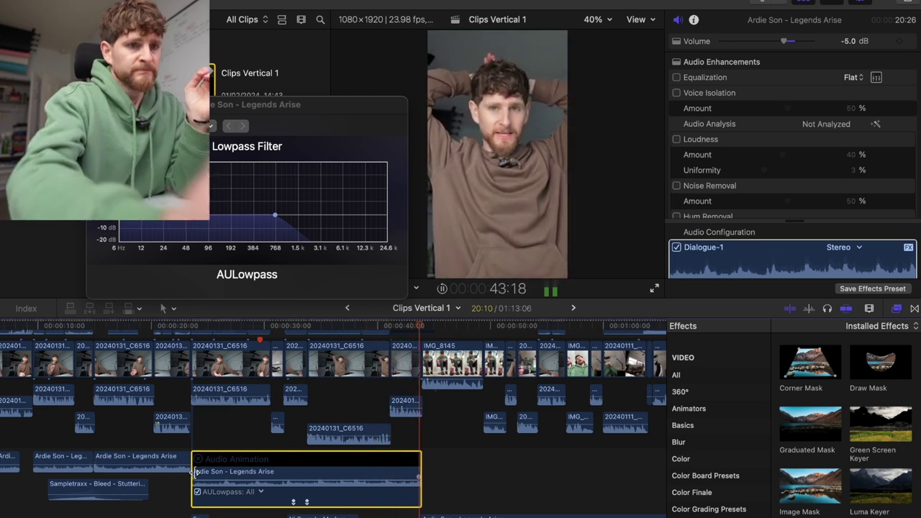
pyautogui.press('space')
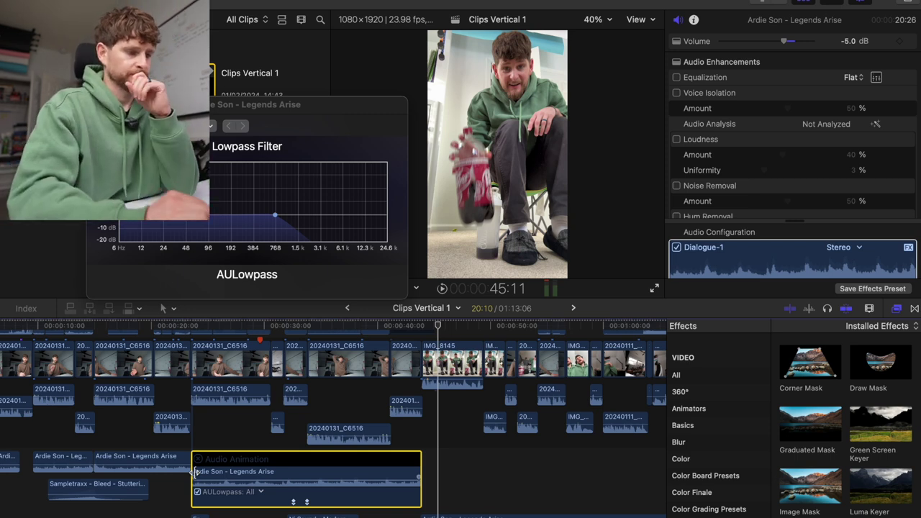
# Replay the music's lowpass rise before 23:13, then review the closing section of the project past 1:01:00
pyautogui.click(128, 430)
pyautogui.press('space')
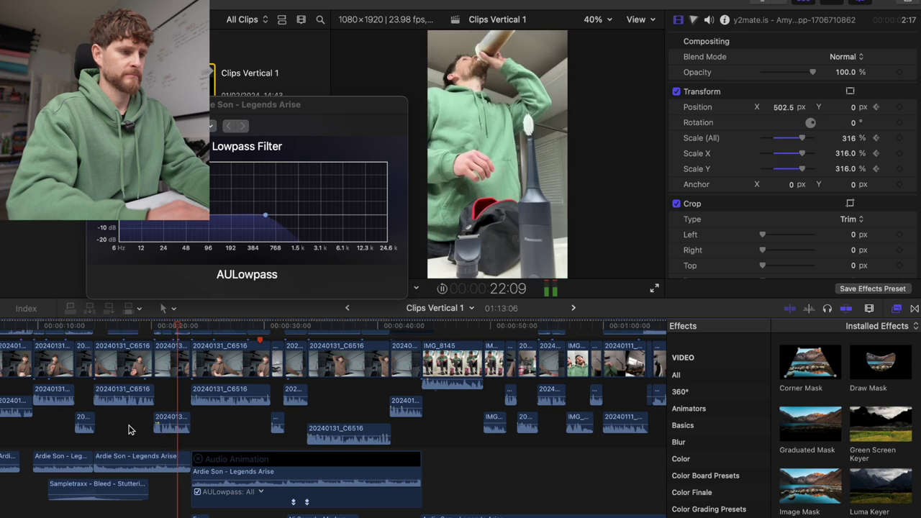
pyautogui.hscroll(3, 460, 450)
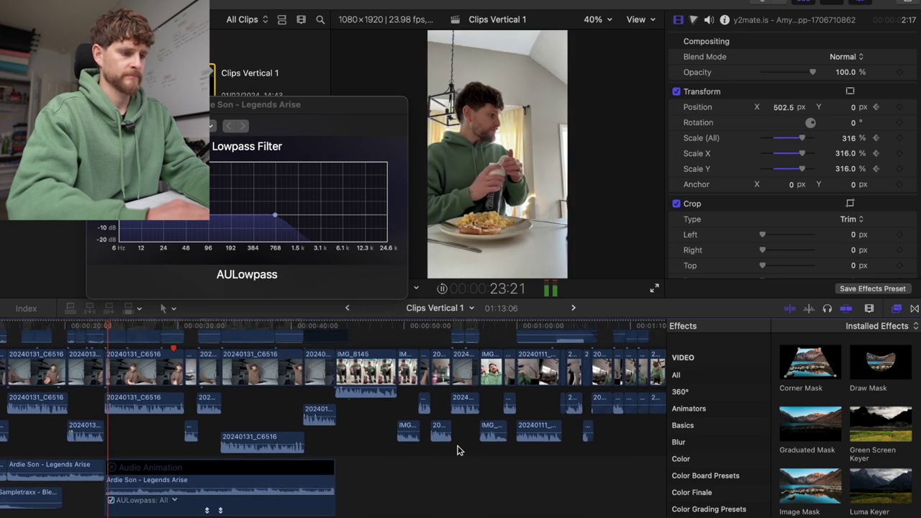
pyautogui.click(374, 351)
pyautogui.hscroll(3, 373, 354)
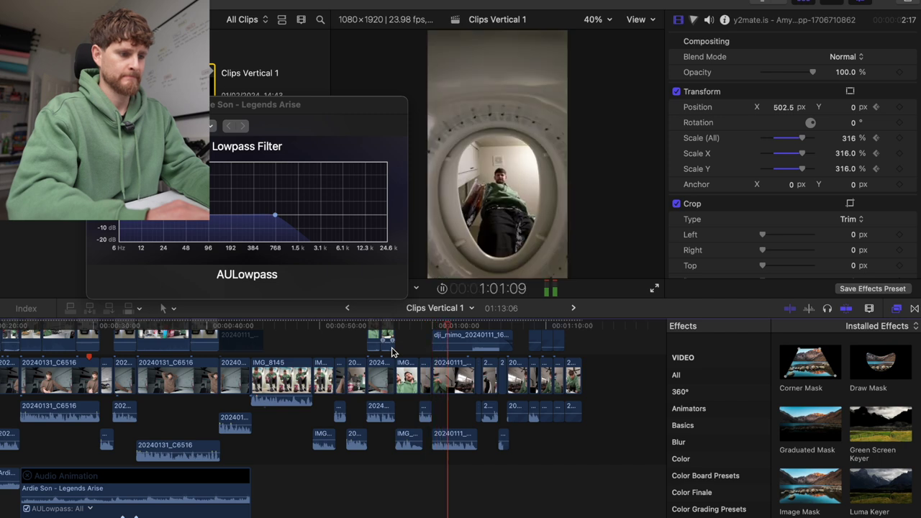
pyautogui.press('space')
# Examine the letterboxed shots from 58:20 and the dji_mimo overlay above them, playing the section through to about 1:05
pyautogui.scroll(-1, 396, 381)
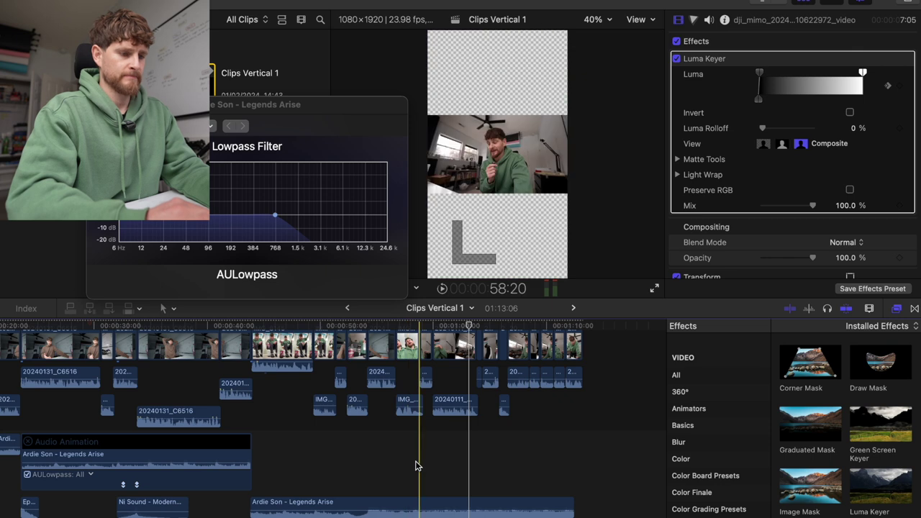
pyautogui.scroll(3, 416, 465)
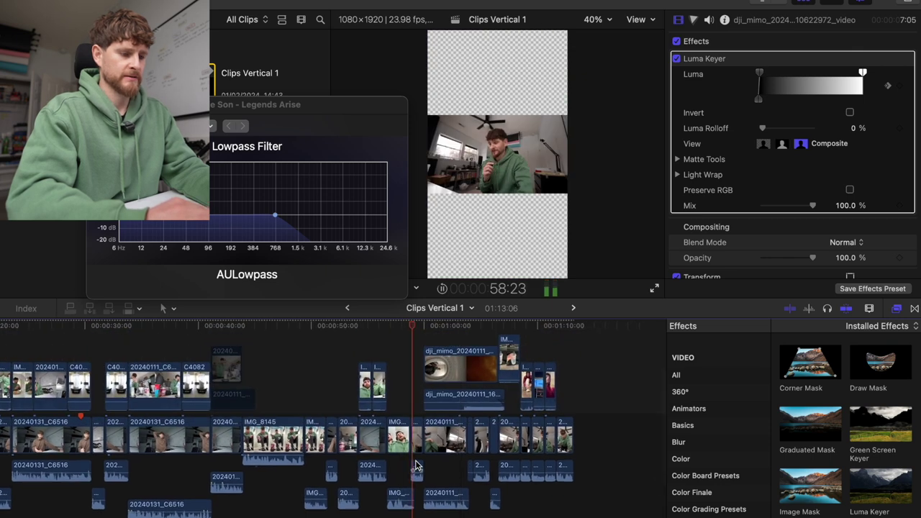
pyautogui.click(415, 450)
pyautogui.scroll(-2, 414, 475)
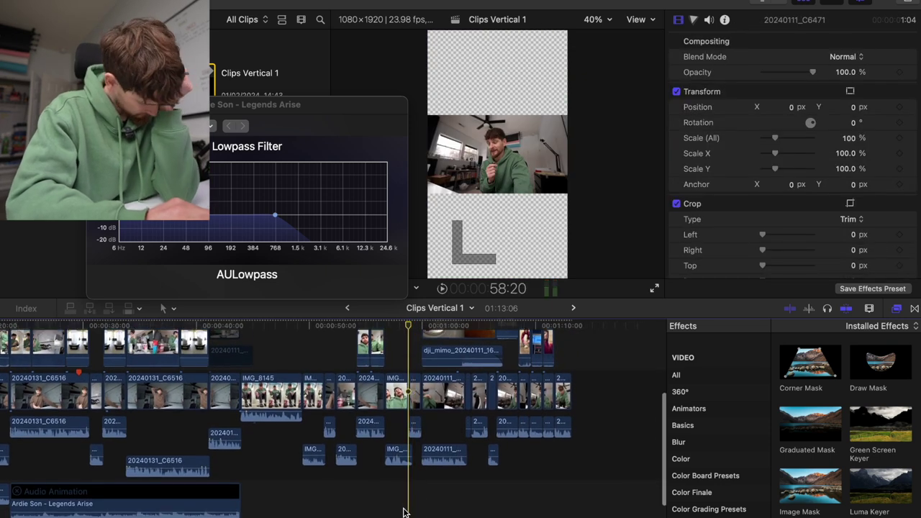
pyautogui.scroll(-1, 404, 508)
pyautogui.scroll(-1, 403, 513)
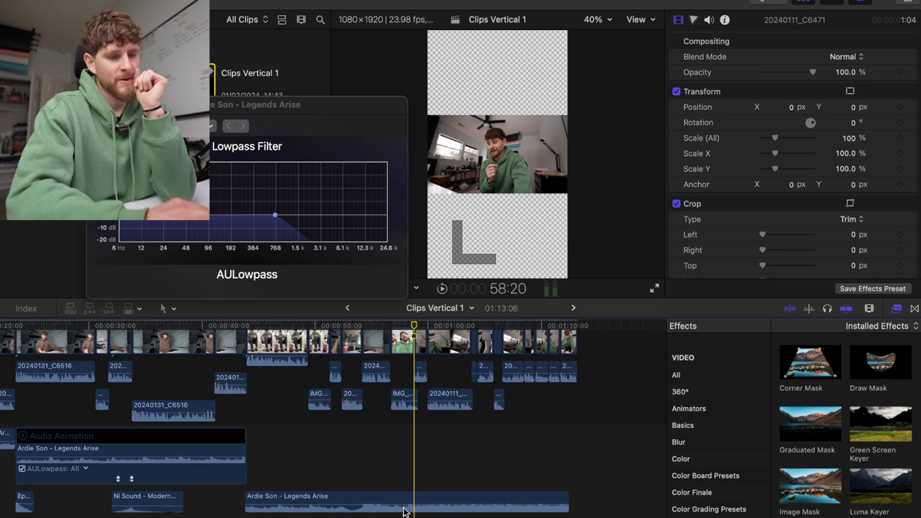
pyautogui.scroll(2, 403, 512)
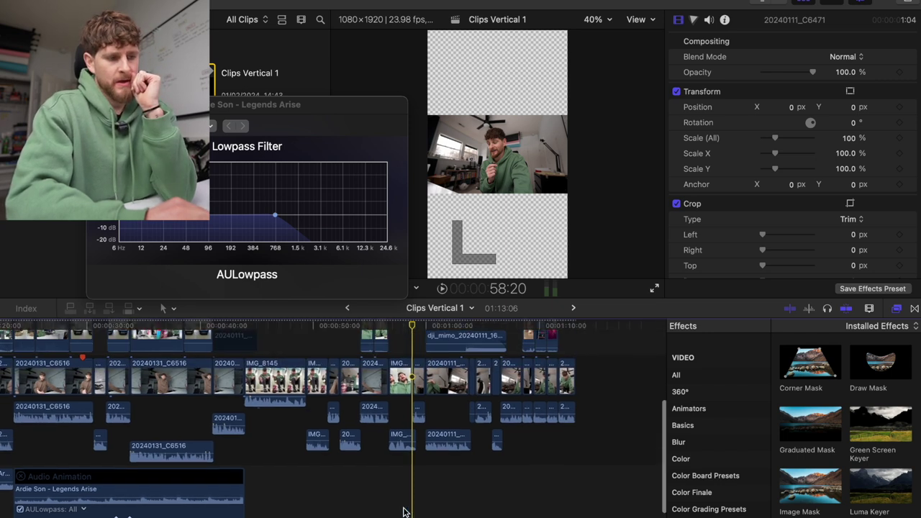
pyautogui.scroll(1, 403, 512)
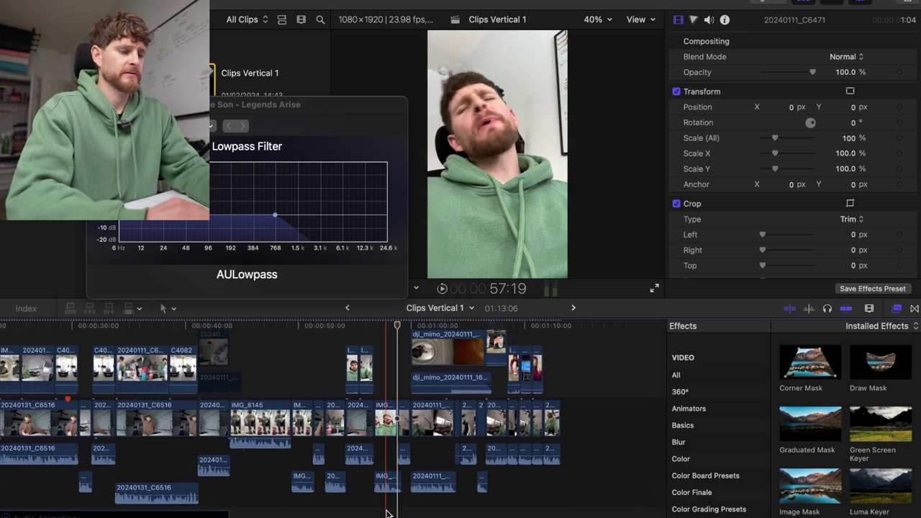
pyautogui.press('space')
pyautogui.click(452, 513)
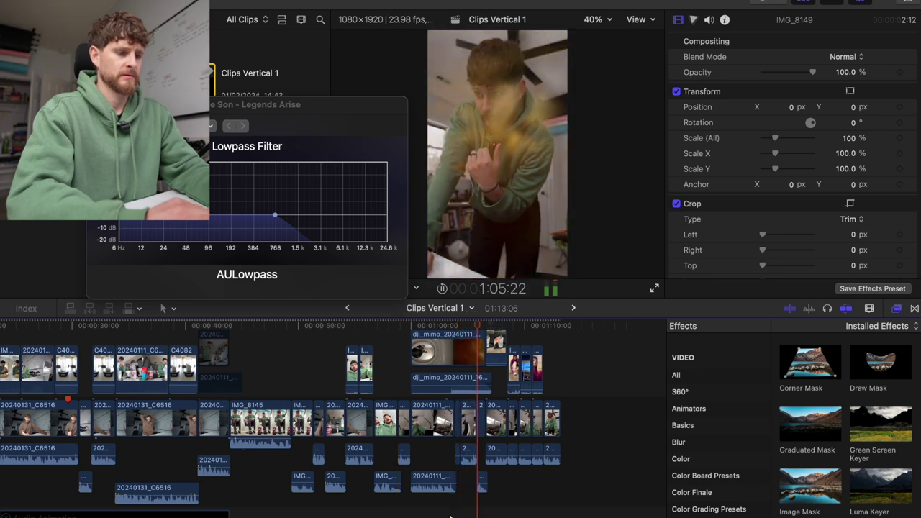
pyautogui.click(452, 514)
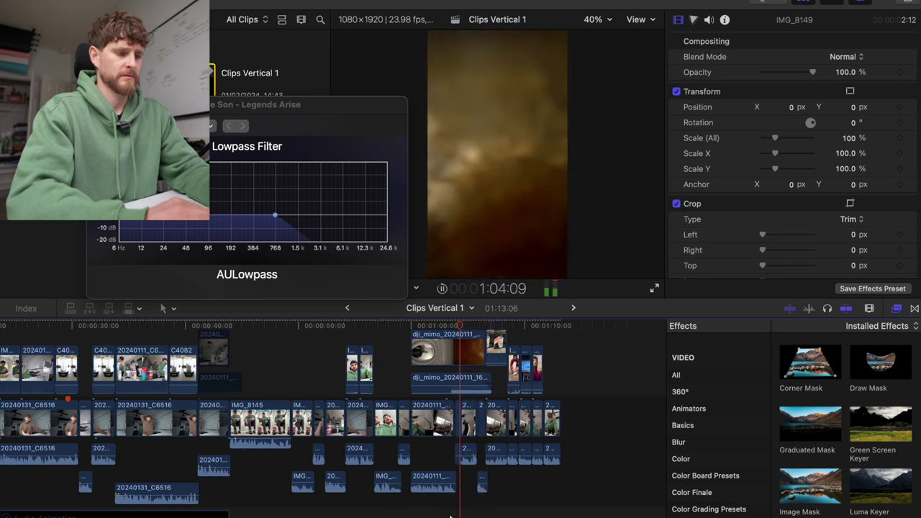
# Move the connected dji_mimo clip and its audio out of the way to the end of the primary storyline
pyautogui.click(383, 361)
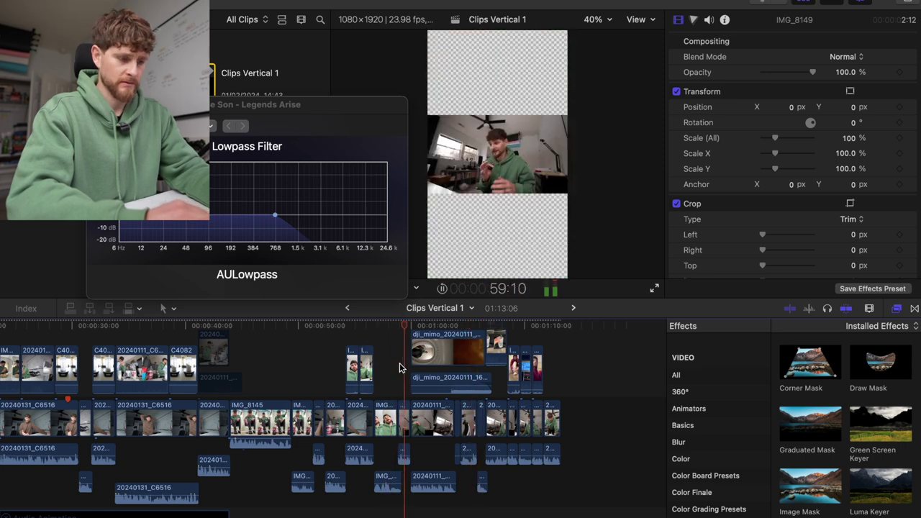
pyautogui.press('space')
pyautogui.moveTo(402, 359); pyautogui.dragTo(429, 424)
pyautogui.press('space')
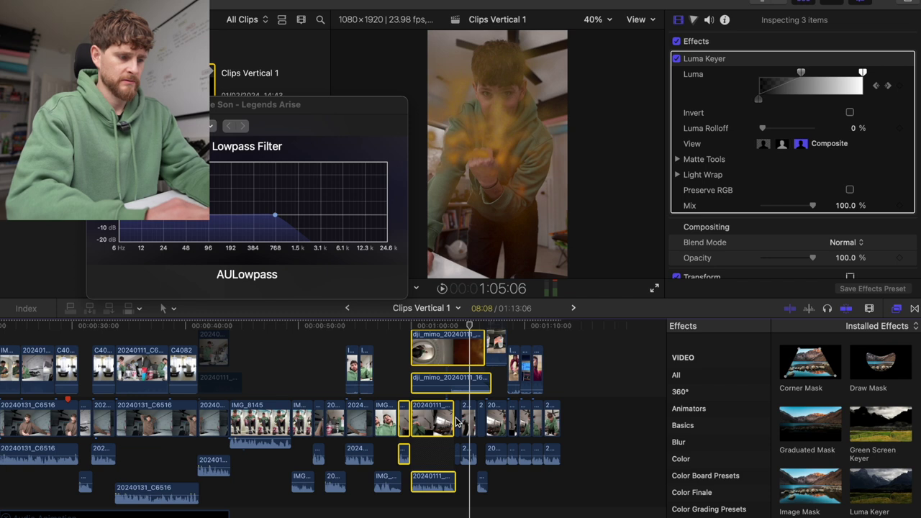
pyautogui.moveTo(478, 381); pyautogui.dragTo(608, 418)
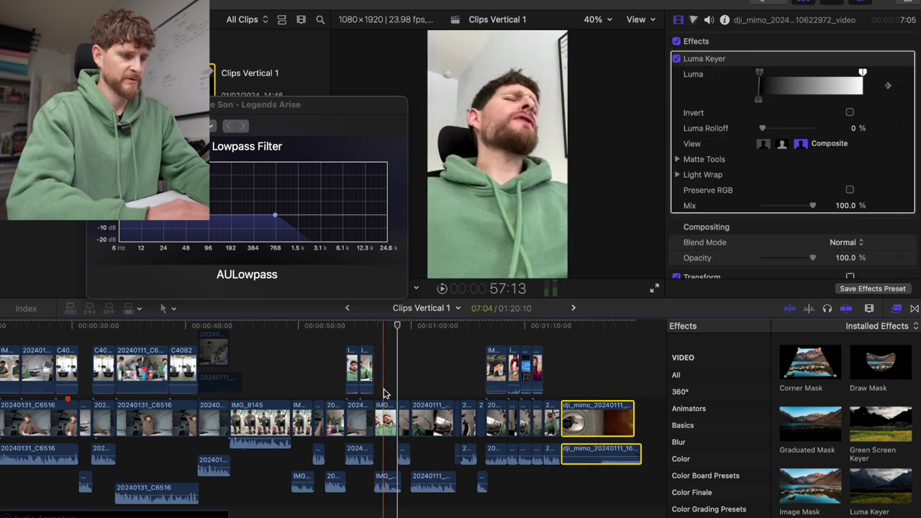
# Move the two letterboxed 20240111 clips near 59:00 behind the two short clips that follow them in the primary storyline
pyautogui.click(386, 393)
pyautogui.moveTo(403, 392); pyautogui.dragTo(453, 432)
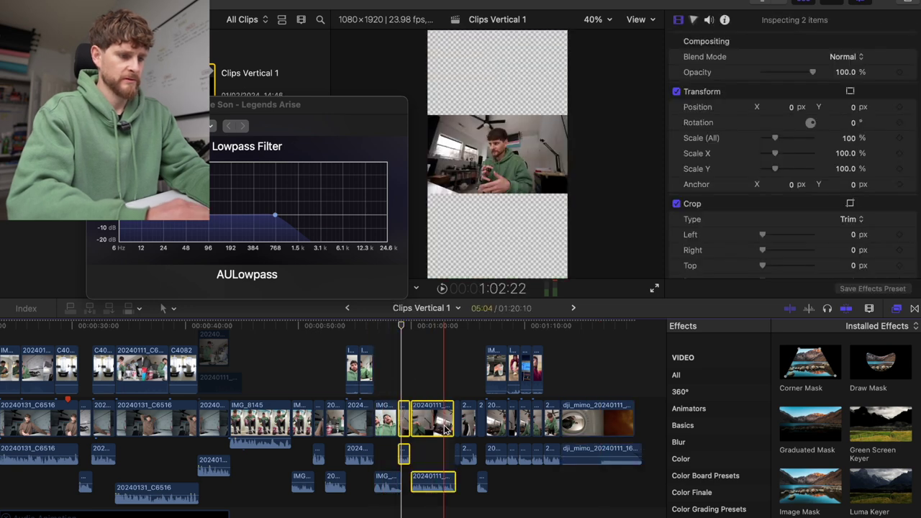
pyautogui.press('space')
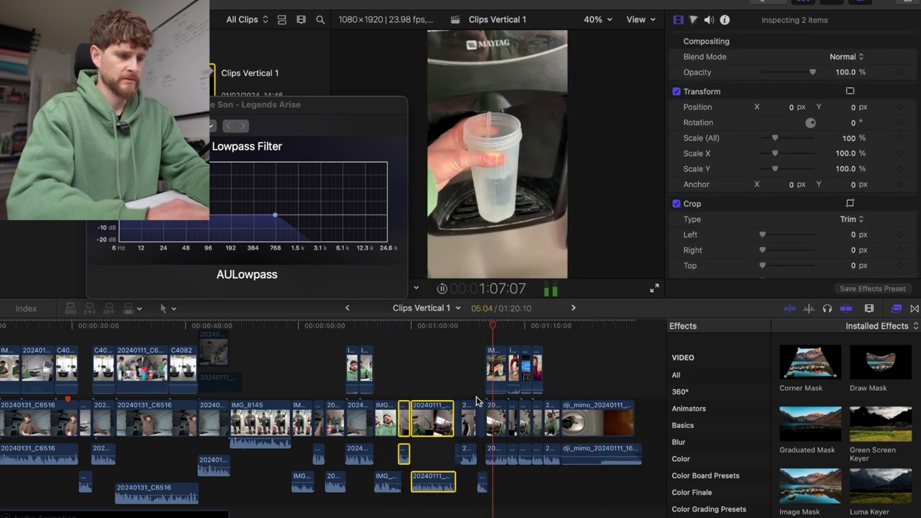
pyautogui.press('space')
pyautogui.moveTo(449, 421); pyautogui.dragTo(482, 421)
# Reconnect the dji_mimo clip and its audio above the rearranged clips near 1:00, shift them slightly later and play through the section
pyautogui.moveTo(584, 418); pyautogui.dragTo(428, 371)
pyautogui.press('alt+super+v')
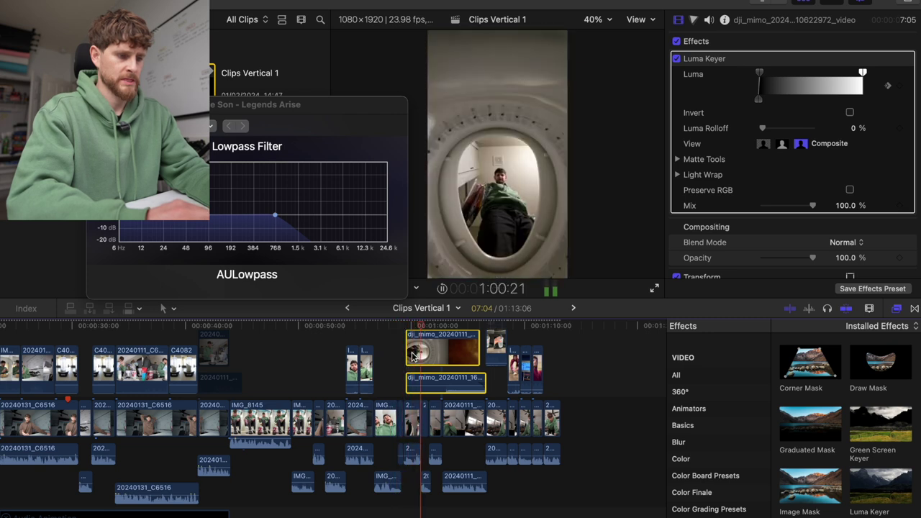
pyautogui.moveTo(449, 356); pyautogui.dragTo(454, 356)
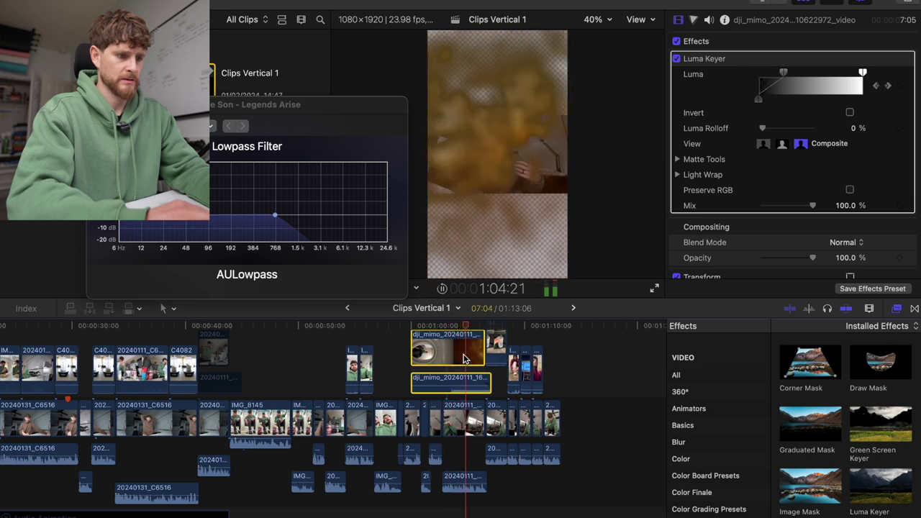
pyautogui.scroll(-3, 464, 358)
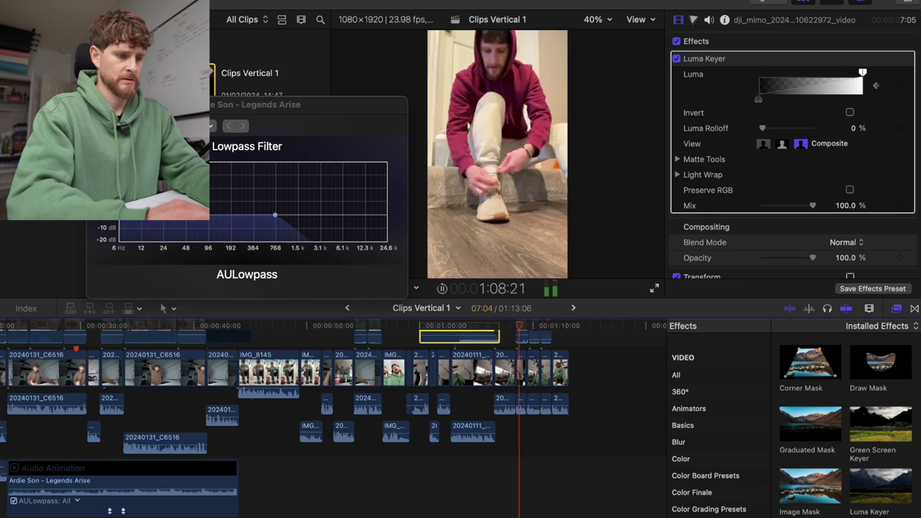
pyautogui.press('space')
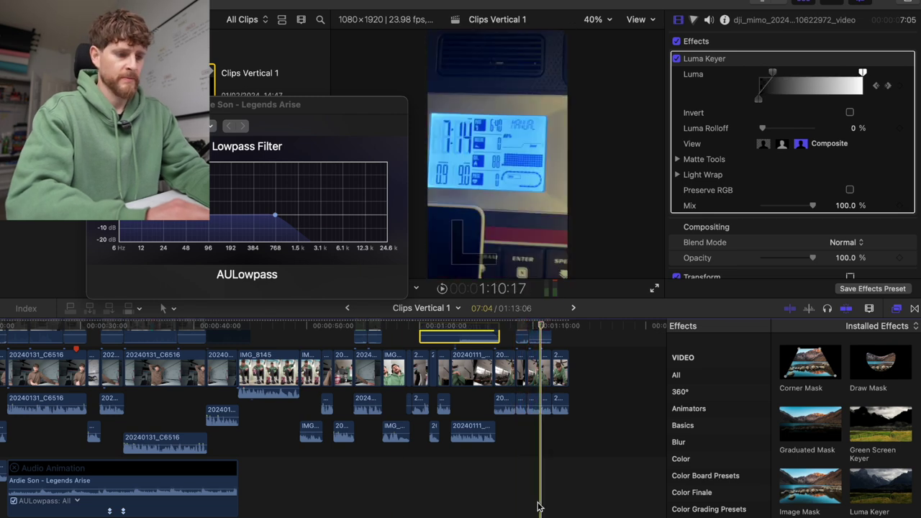
# Play the end of the sequence, and replay the section from about 54:00 to 1:00 to judge the Legends Arise music
pyautogui.press('space')
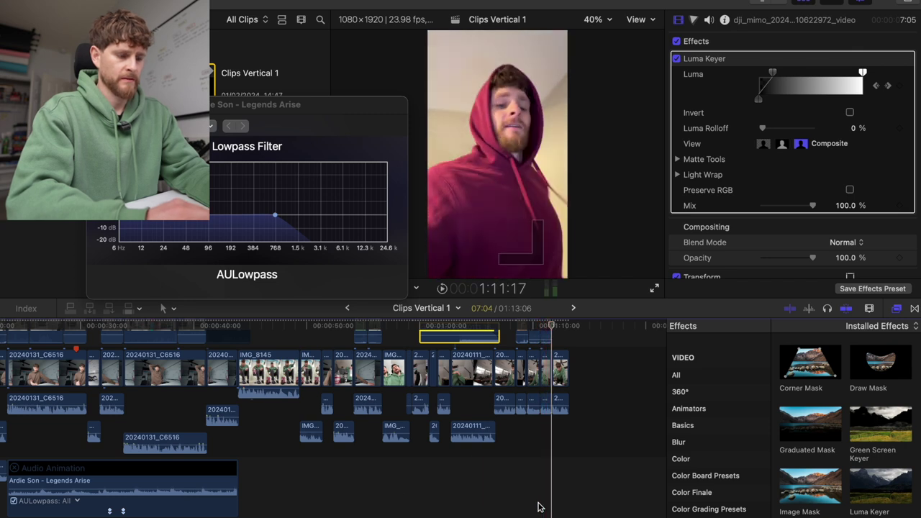
pyautogui.click(370, 491)
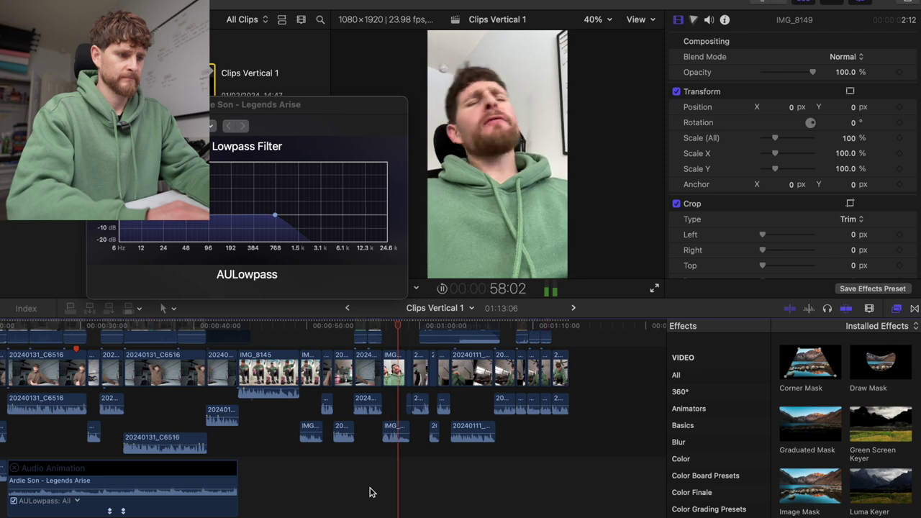
pyautogui.scroll(-3, 371, 490)
pyautogui.click(353, 493)
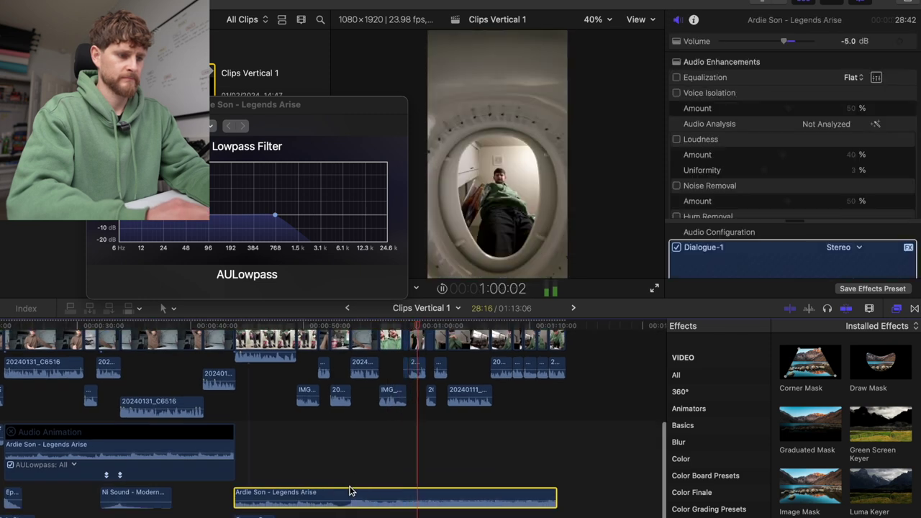
pyautogui.click(328, 463)
pyautogui.click(329, 464)
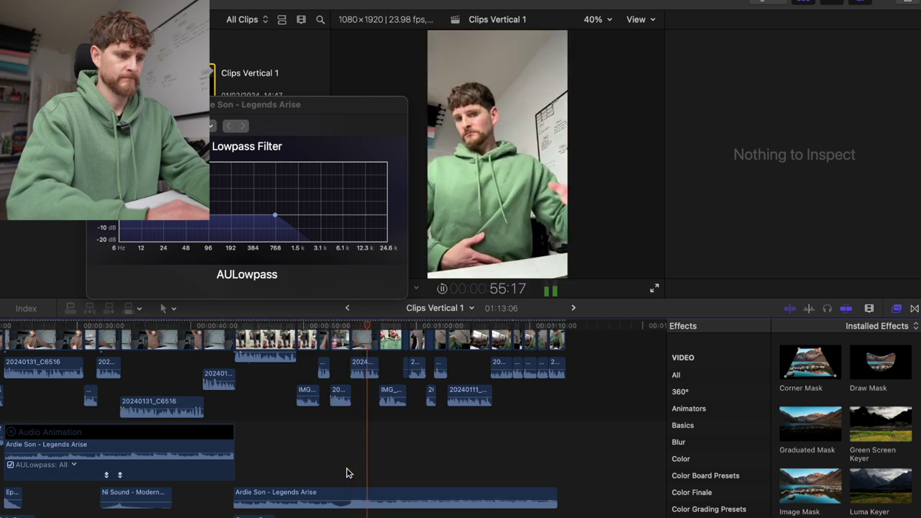
pyautogui.click(404, 462)
pyautogui.press('super+4')
pyautogui.click(404, 463)
pyautogui.click(350, 444)
pyautogui.press('space')
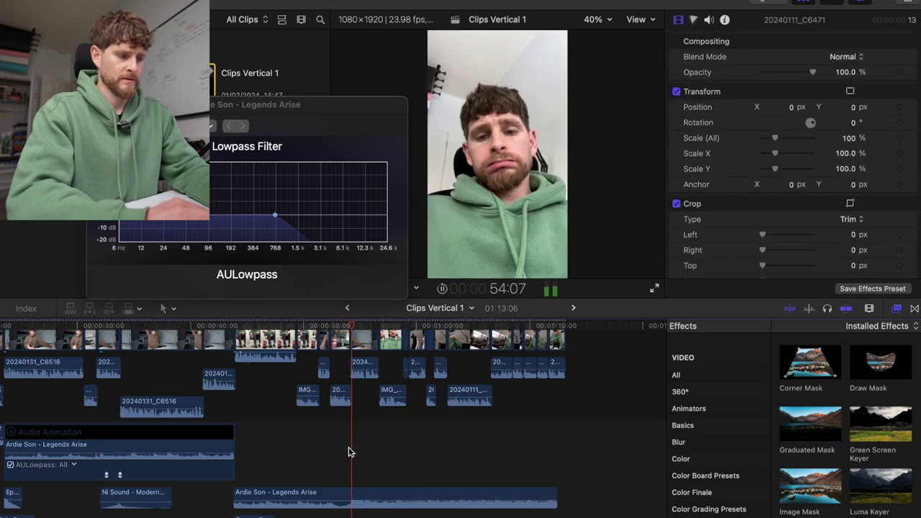
# Add an AULowpass keyframe at 58:20 to the second Ardie Son - Legends Arise clip, with its Lowpass Filter editor open
pyautogui.click(400, 441)
pyautogui.click(400, 441)
pyautogui.click(400, 441)
pyautogui.click(401, 496)
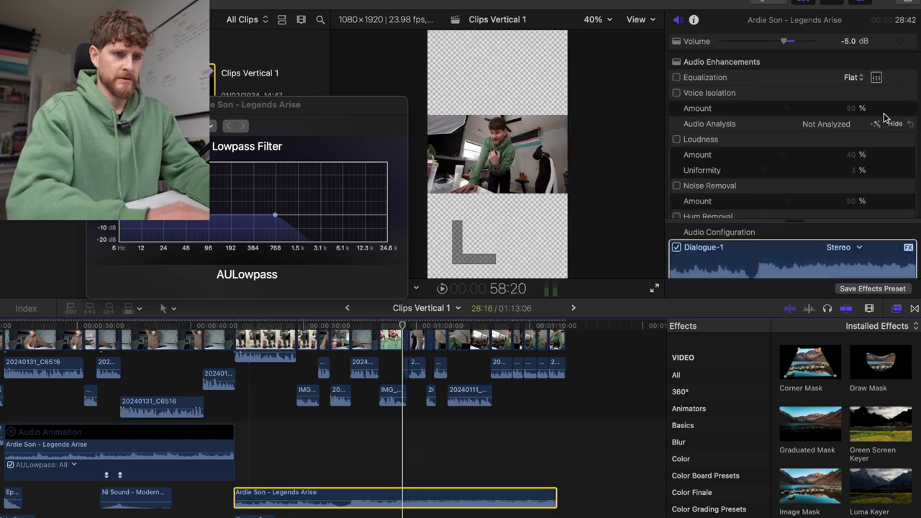
pyautogui.scroll(-5, 869, 176)
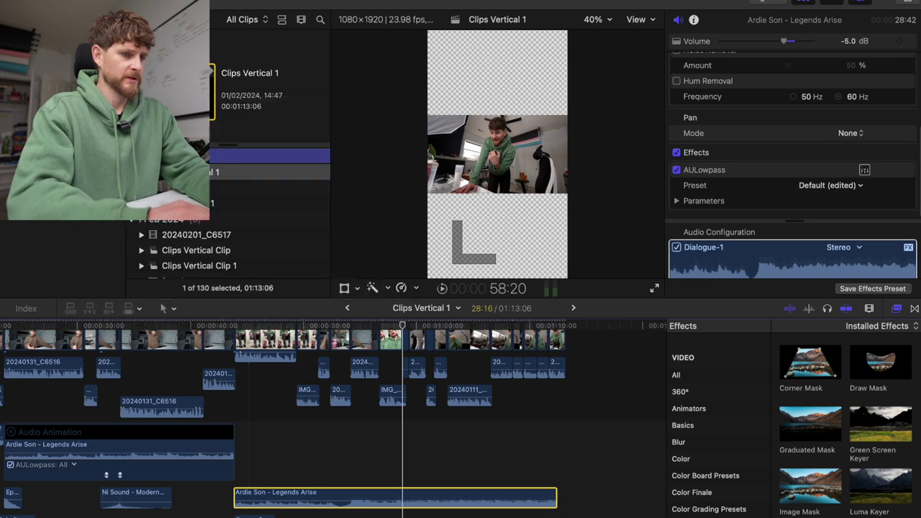
pyautogui.click(865, 171)
pyautogui.click(911, 171)
pyautogui.click(881, 210)
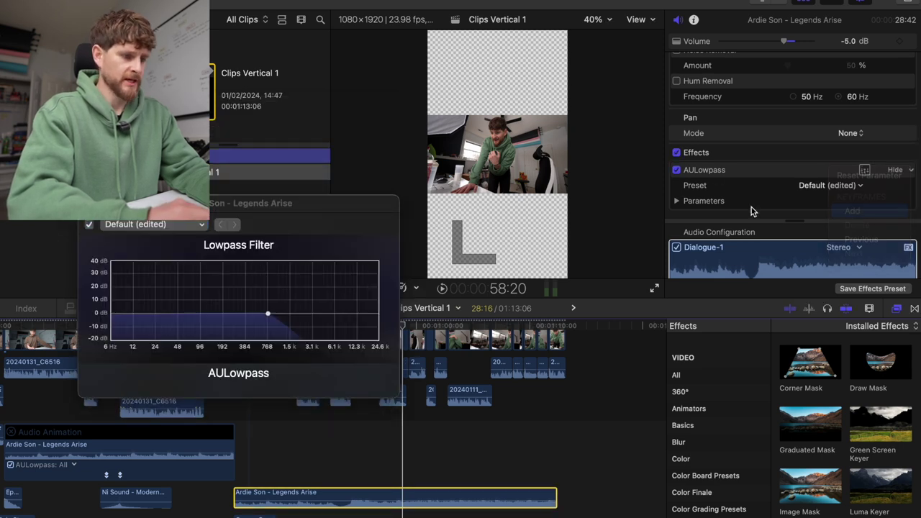
# At 1:00:21, lower the second Legends Arise clip's lowpass cutoff to about 192 Hz, play the transition and move the filter window aside
pyautogui.press('space')
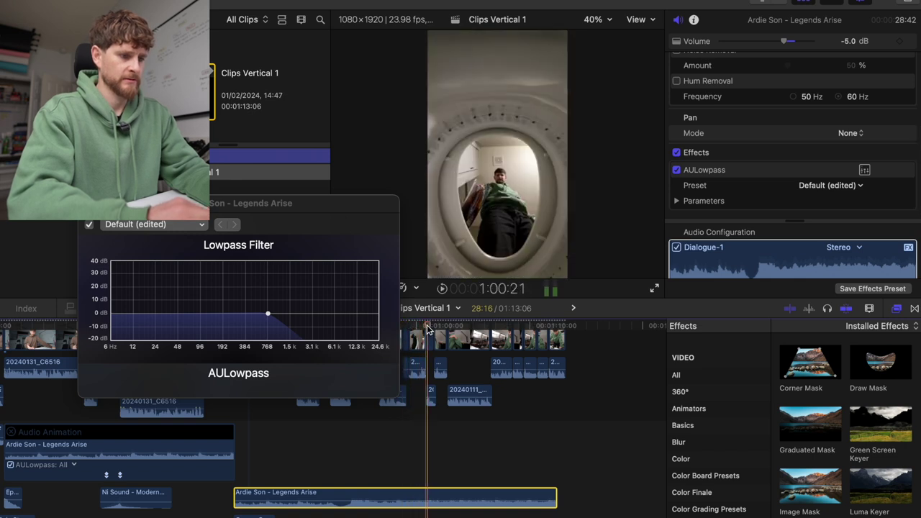
pyautogui.click(426, 326)
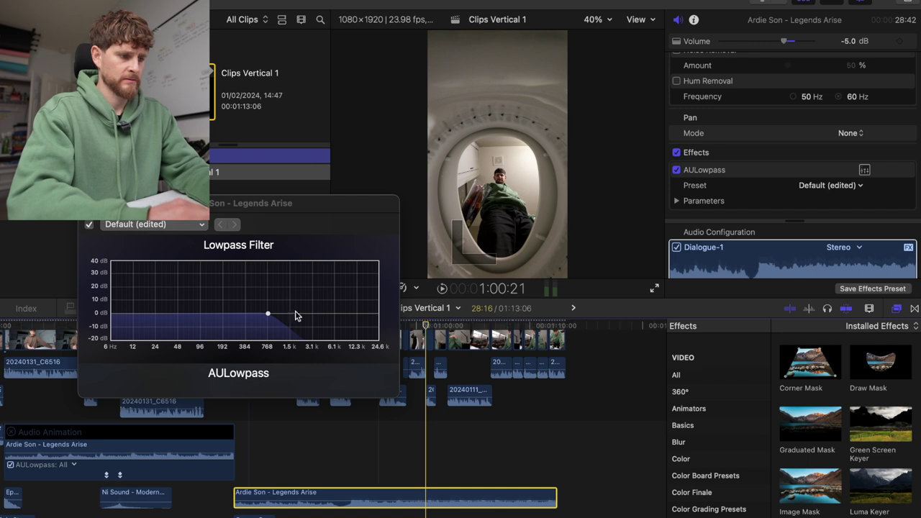
pyautogui.moveTo(268, 318); pyautogui.dragTo(234, 319)
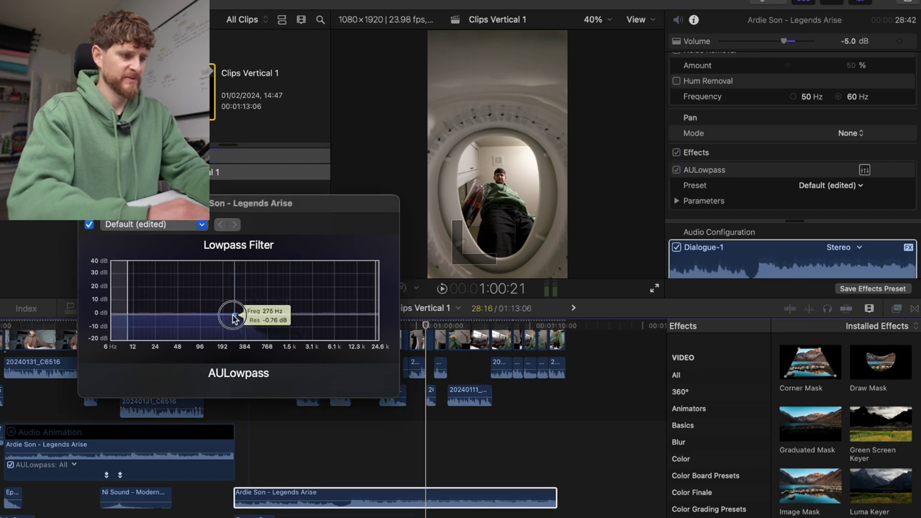
pyautogui.click(381, 456)
pyautogui.press('space')
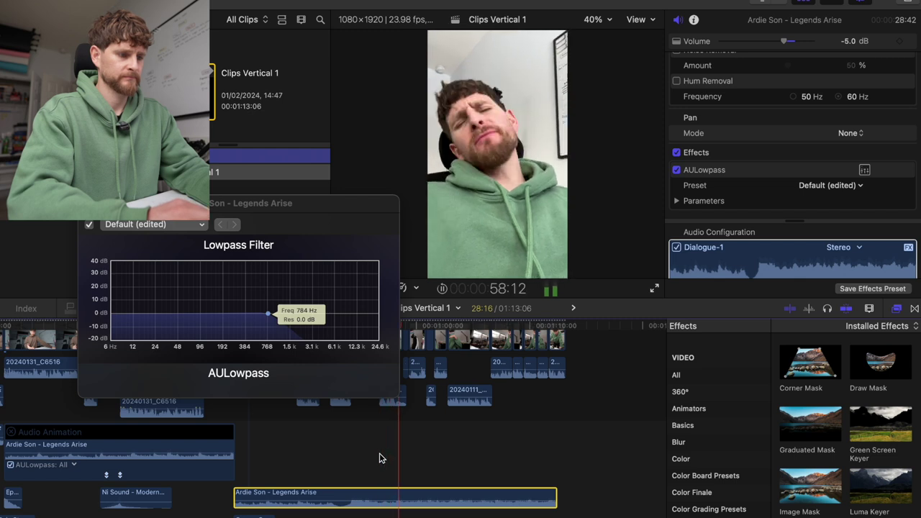
pyautogui.moveTo(316, 215); pyautogui.dragTo(236, 126)
# Trim the start of the connected dji_mimo video to about 1:01, keeping its audio lead-in, and play the cut
pyautogui.scroll(3, 417, 352)
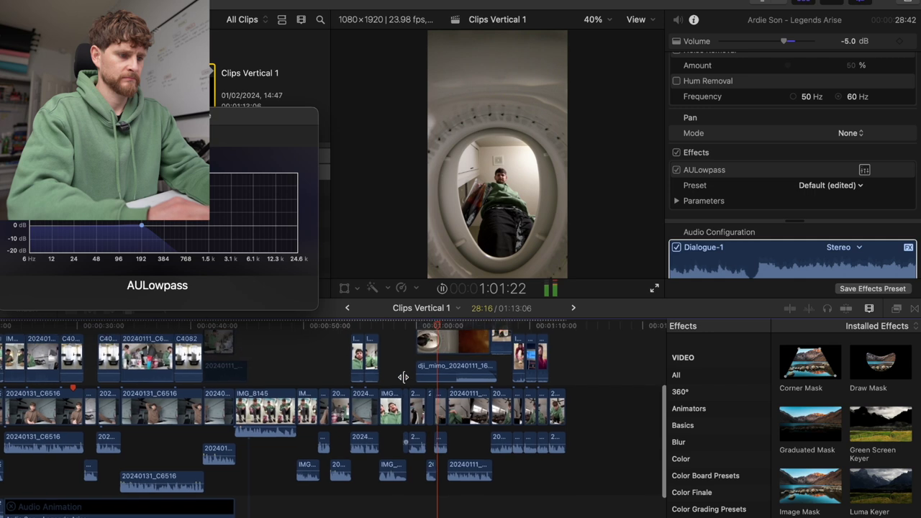
pyautogui.click(421, 340)
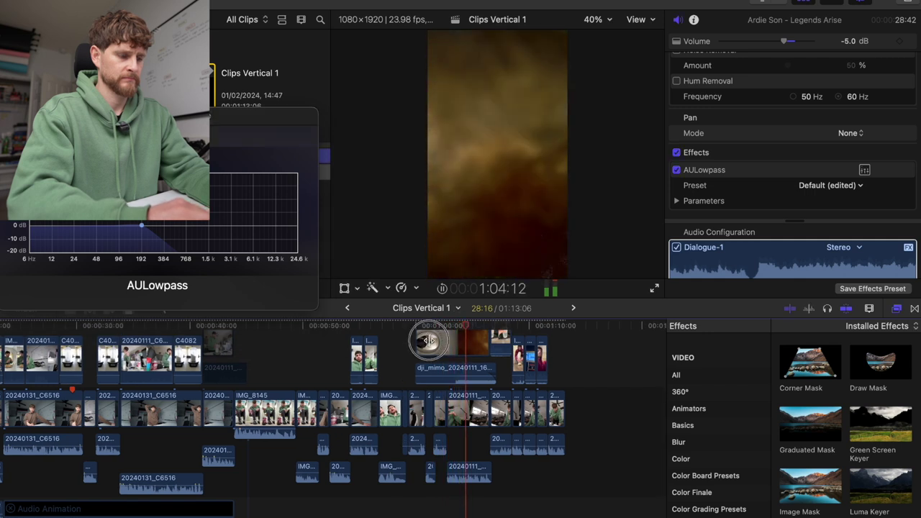
pyautogui.press('space')
pyautogui.click(424, 341)
pyautogui.moveTo(426, 342); pyautogui.dragTo(387, 347)
pyautogui.press('space')
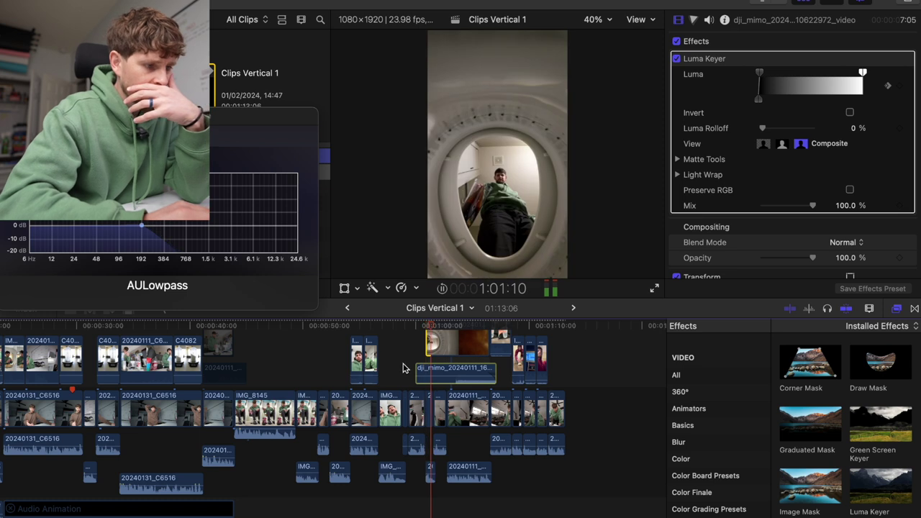
pyautogui.click(406, 373)
pyautogui.press('space')
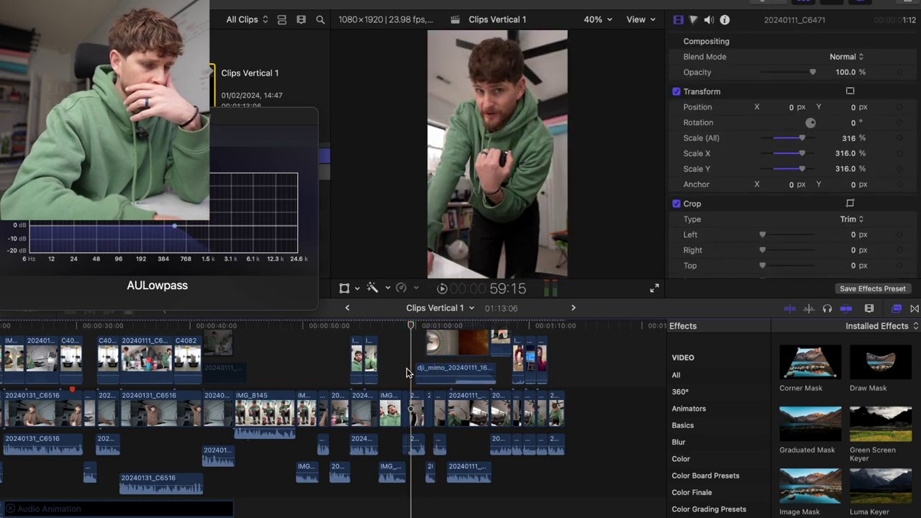
# Scale up the short letterboxed 20240111_C6471 clip at 58:20 to fill the vertical frame and play the section
pyautogui.press('super+equal')
pyautogui.press('space')
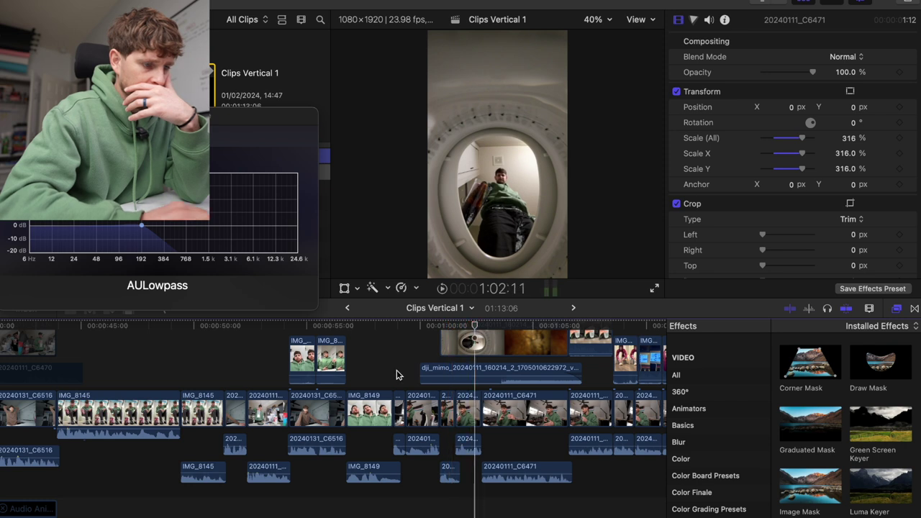
pyautogui.click(397, 413)
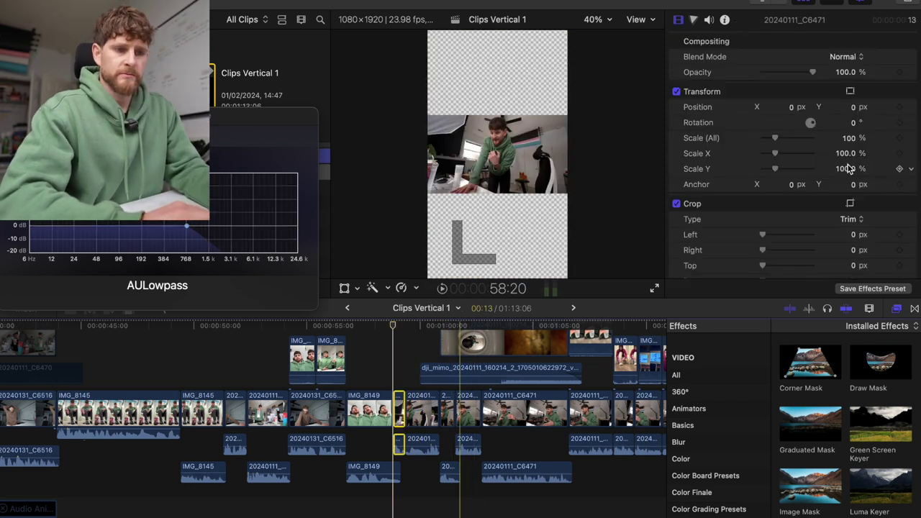
pyautogui.click(849, 138)
pyautogui.write('178')
pyautogui.press('Return')
pyautogui.press('space')
# Trim the end of the second Legends Arise music clip to where the last overlay ends near 1:11, and play the ending
pyautogui.click(385, 354)
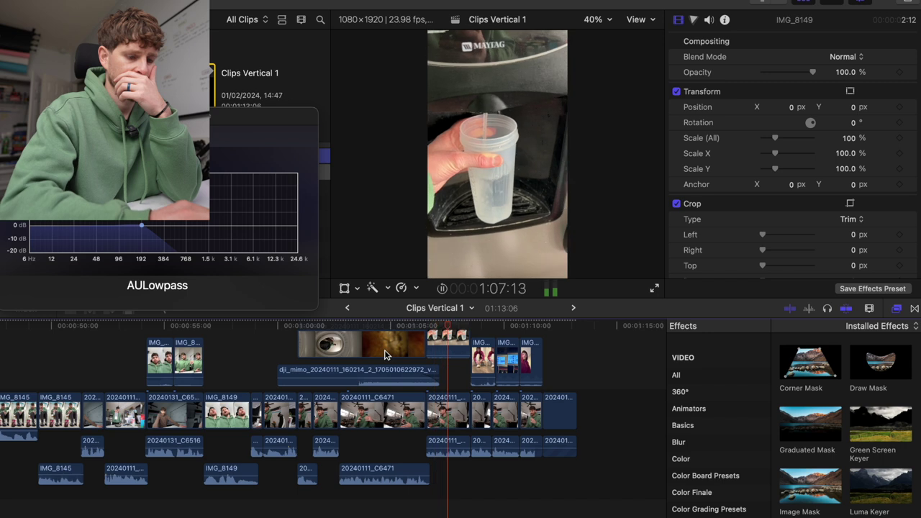
pyautogui.press('super+minus')
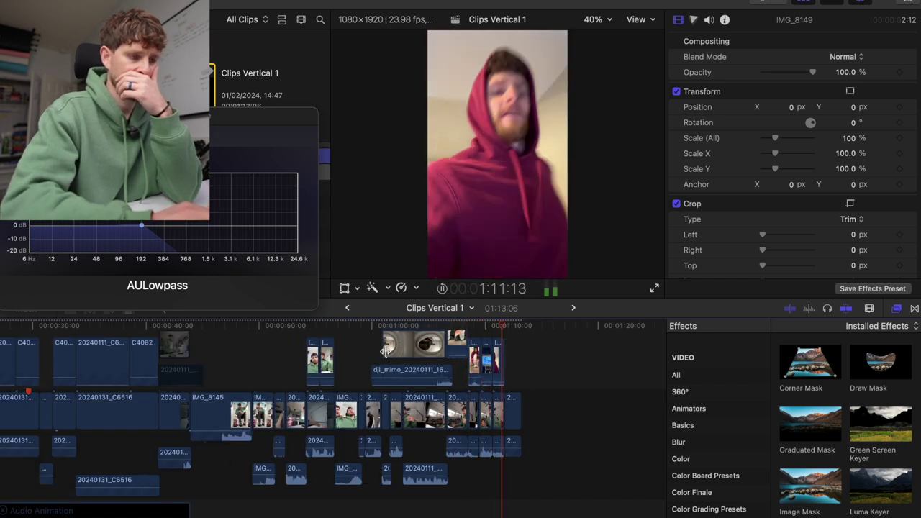
pyautogui.click(266, 379)
pyautogui.click(501, 327)
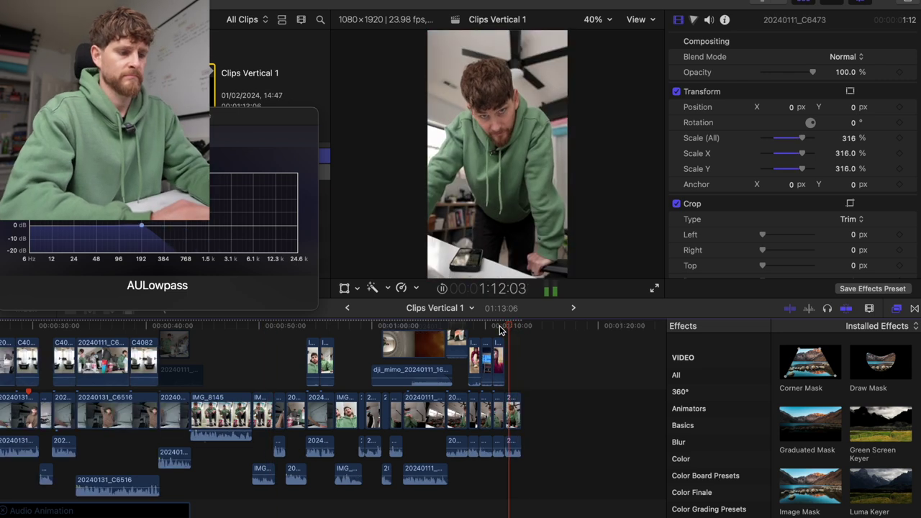
pyautogui.scroll(-5, 432, 432)
pyautogui.moveTo(500, 462); pyautogui.dragTo(493, 466)
pyautogui.click(444, 436)
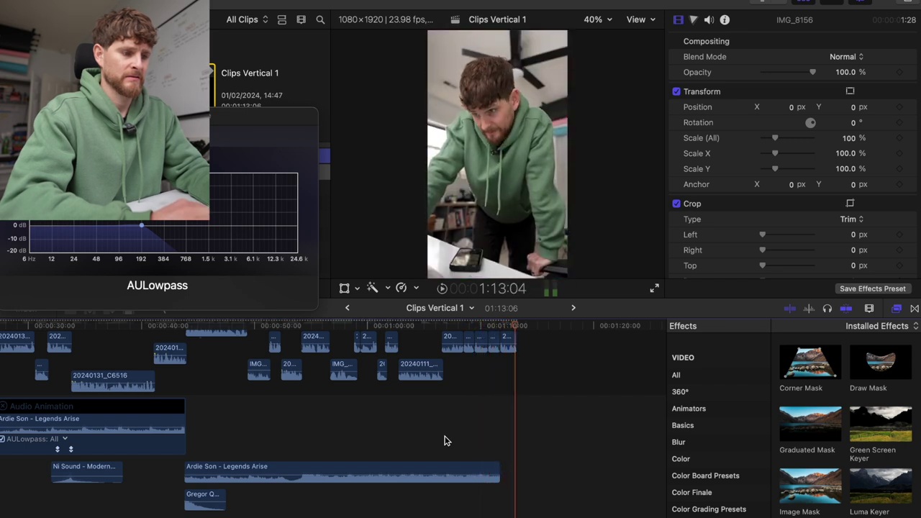
# Keyframe the dji_mimo clip's Luma Keyer Mix from 0% at 1:03:23 to 100% at 1:04:00 and play the effect
pyautogui.click(304, 439)
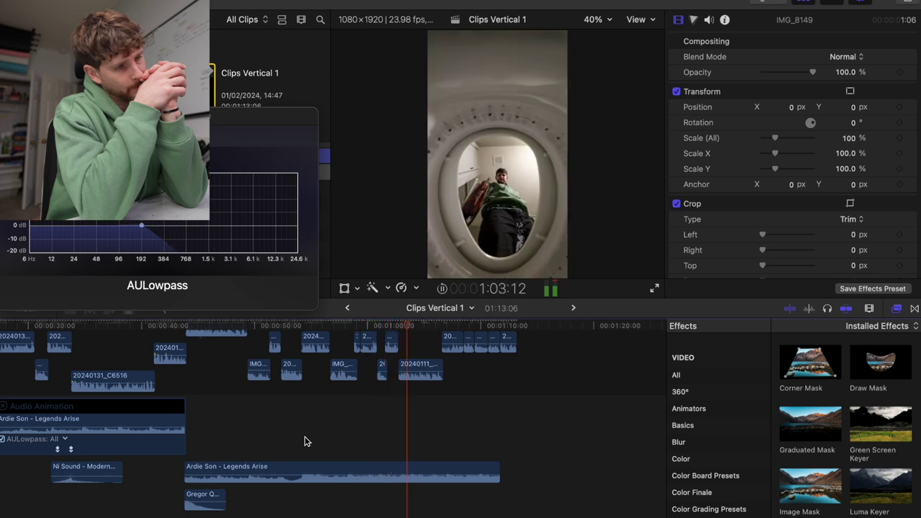
pyautogui.press('space')
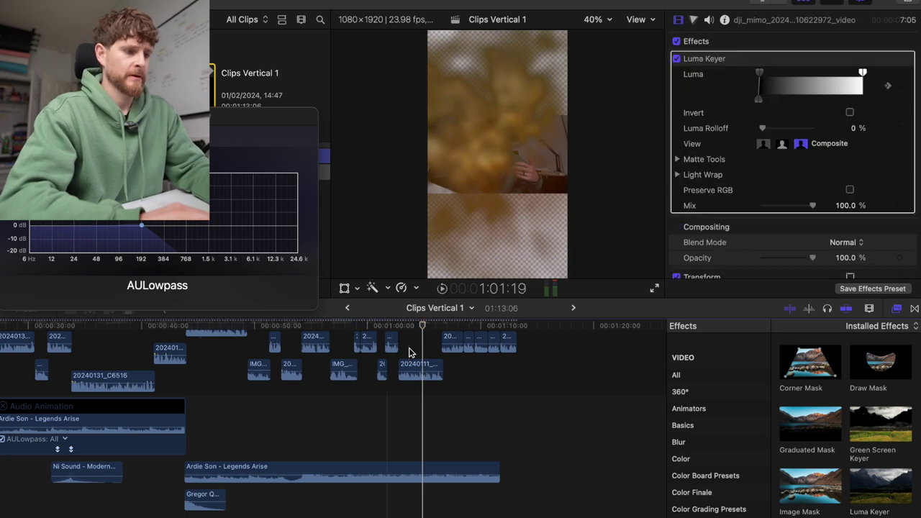
pyautogui.moveTo(407, 328); pyautogui.dragTo(414, 330)
pyautogui.click(413, 472)
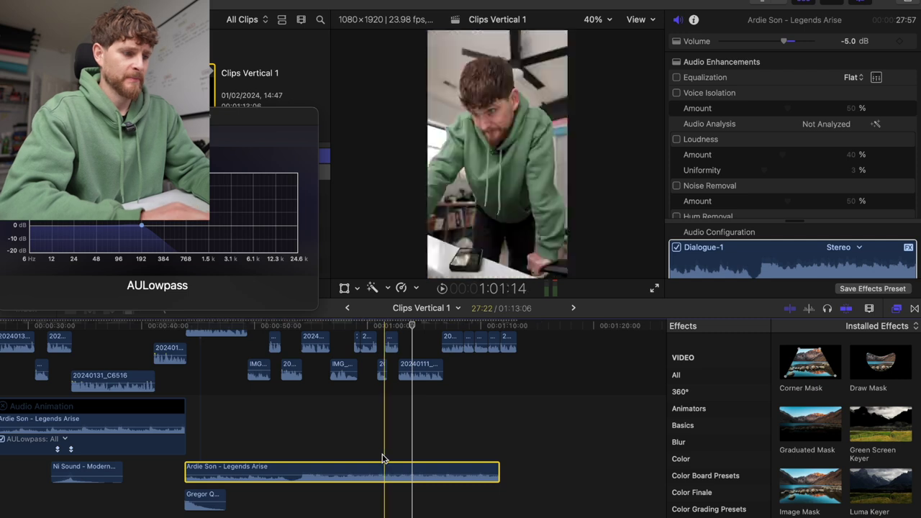
pyautogui.scroll(5, 425, 489)
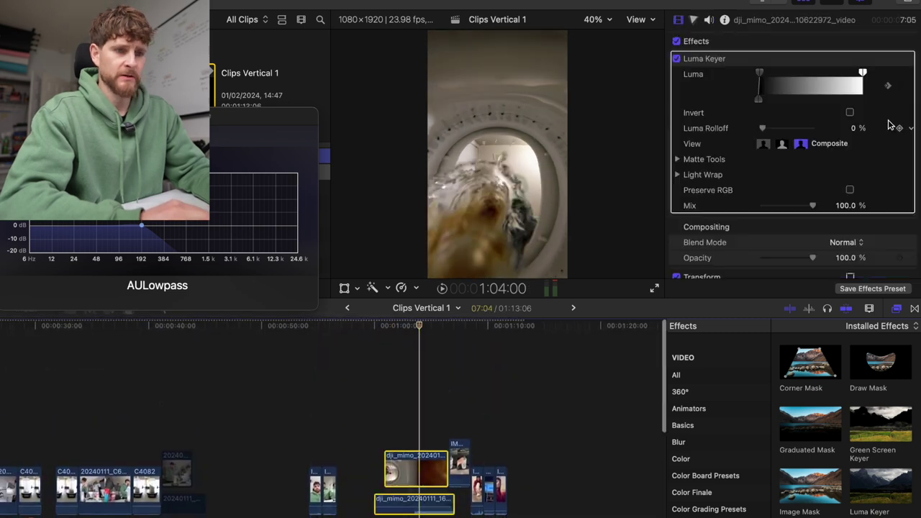
pyautogui.scroll(-4, 882, 115)
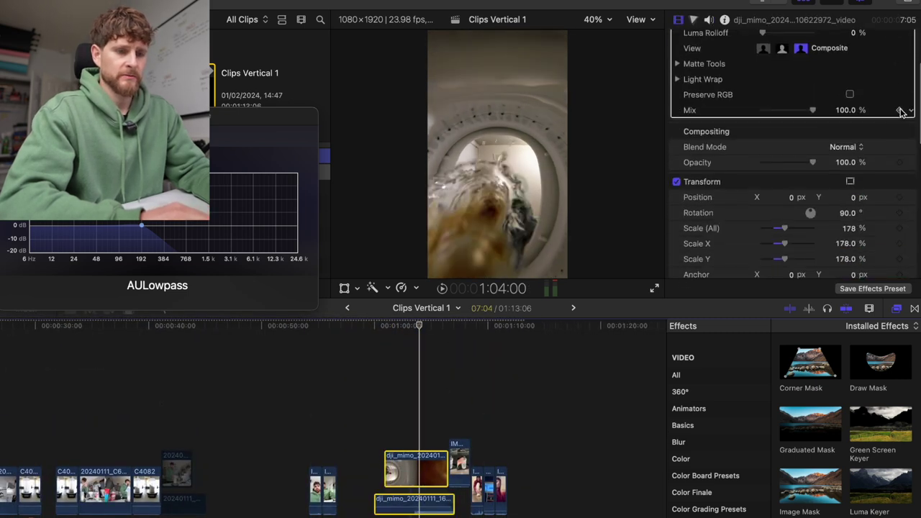
pyautogui.press('Left')
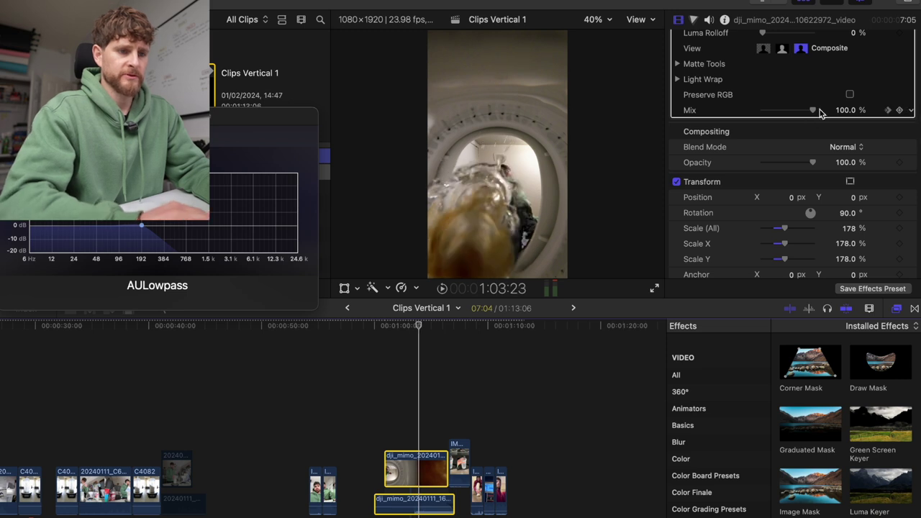
pyautogui.moveTo(754, 113); pyautogui.dragTo(814, 113)
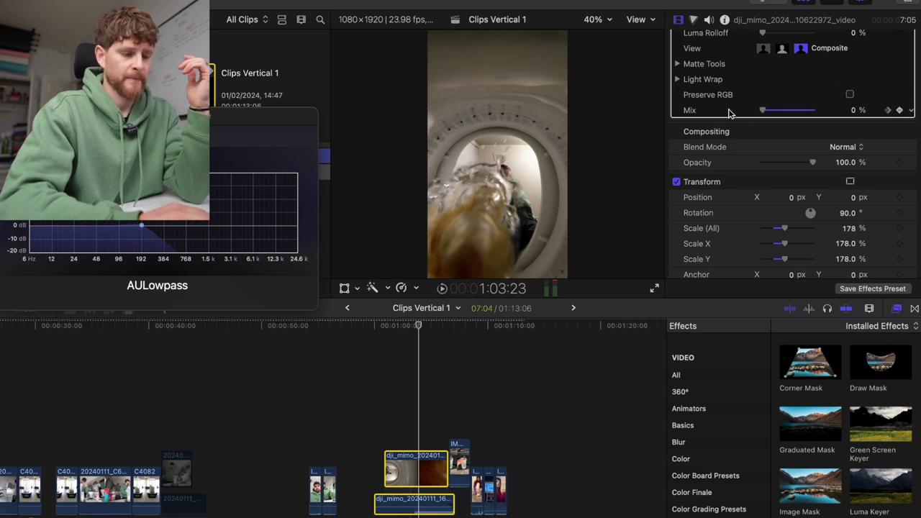
pyautogui.click(372, 423)
pyautogui.press('space')
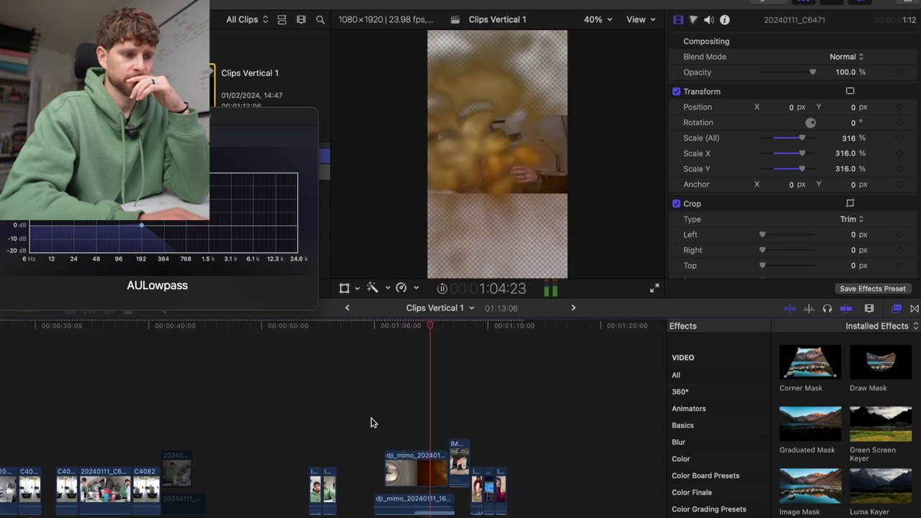
pyautogui.press('space')
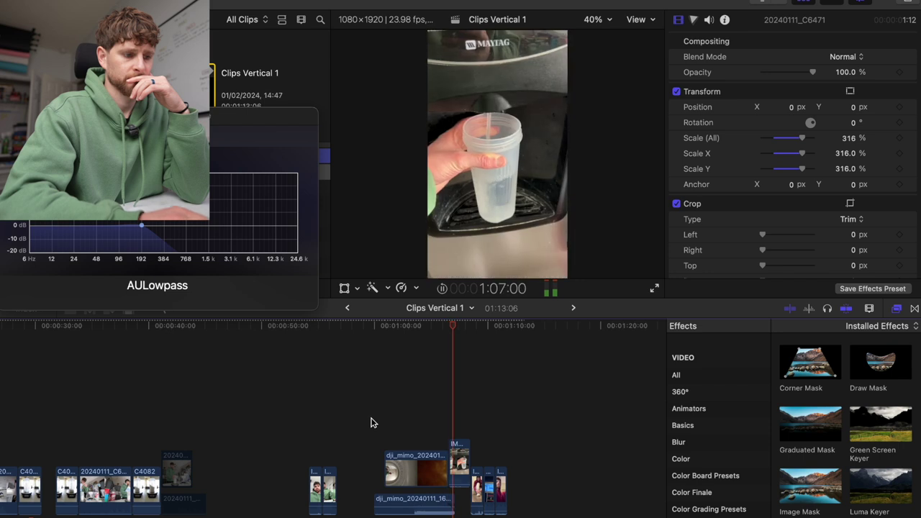
# Set the scale of the 4-second 20240111_C6471 clip beneath the dji_mimo overlay to 316%, play on and return to the sequence start
pyautogui.click(437, 409)
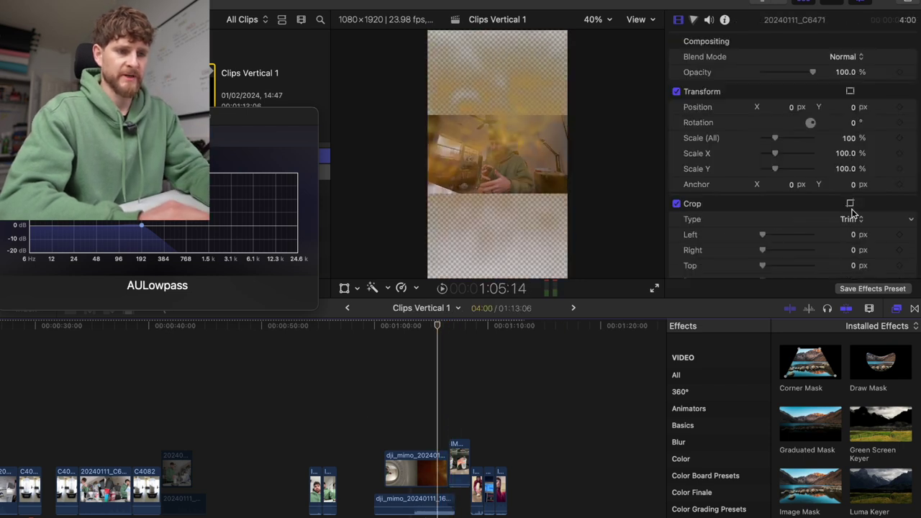
pyautogui.moveTo(846, 138); pyautogui.dragTo(885, 128)
pyautogui.press('space')
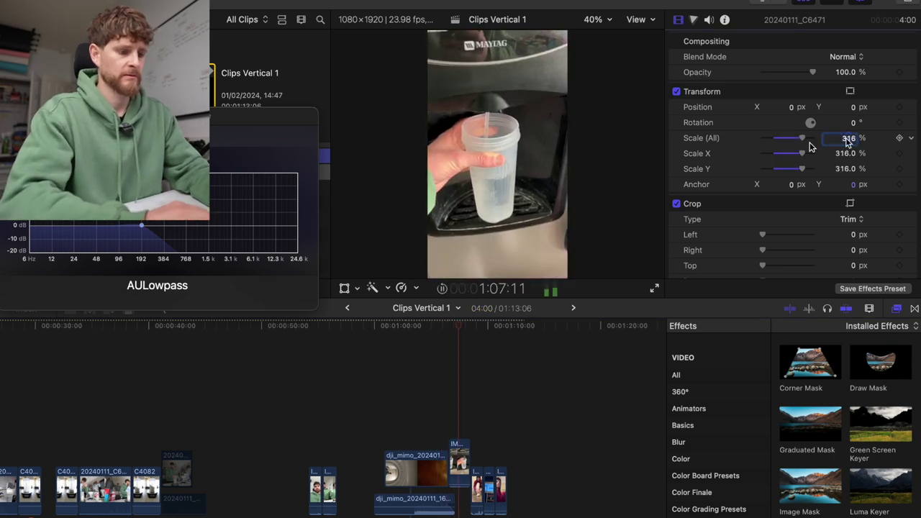
pyautogui.scroll(-5, 439, 492)
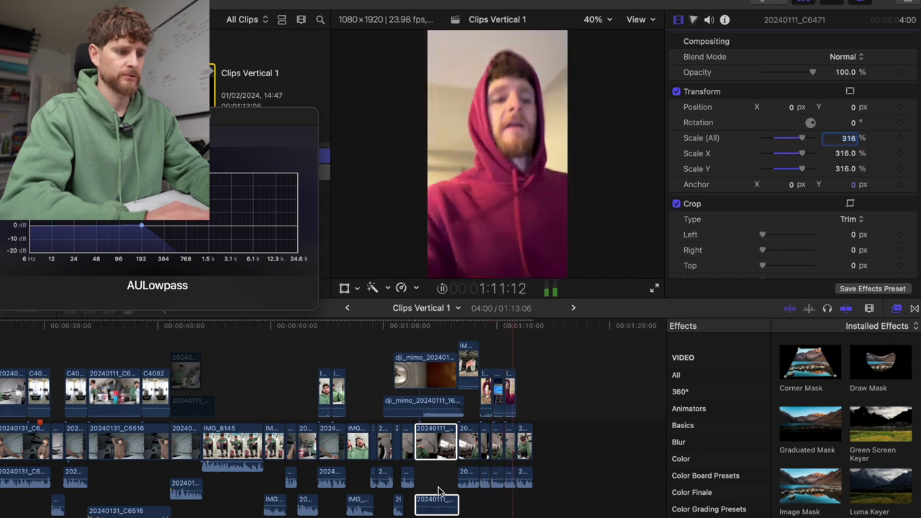
pyautogui.press('Home')
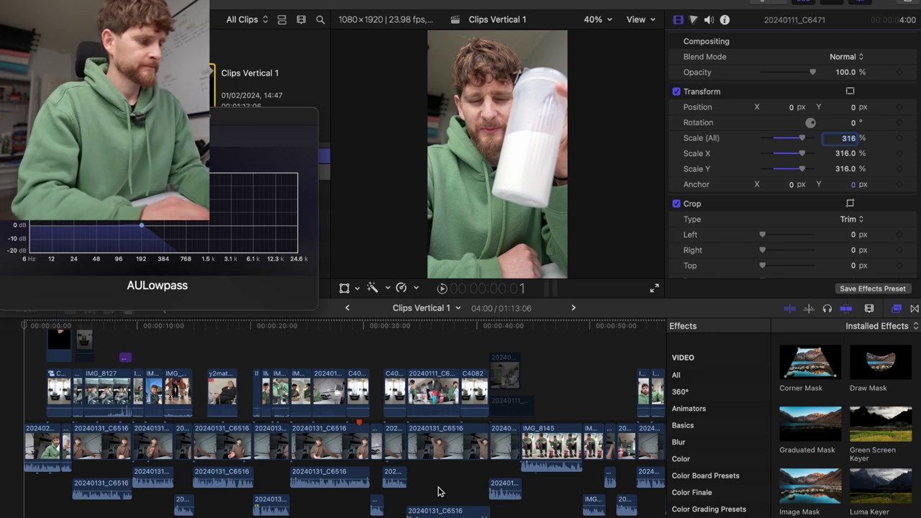
# Set the audio level of the two opening clips before the first 20240131_C6516 clip to 3.0 dB and play the opening
pyautogui.press('space')
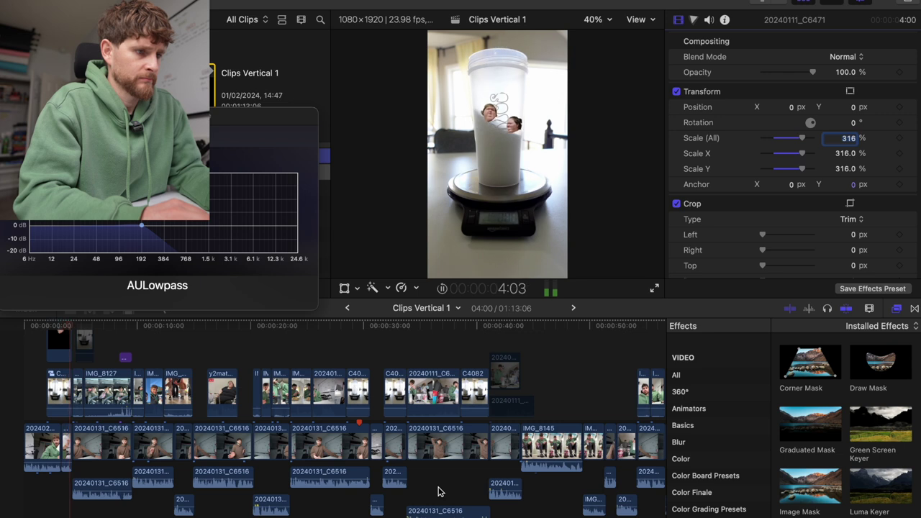
pyautogui.press('space')
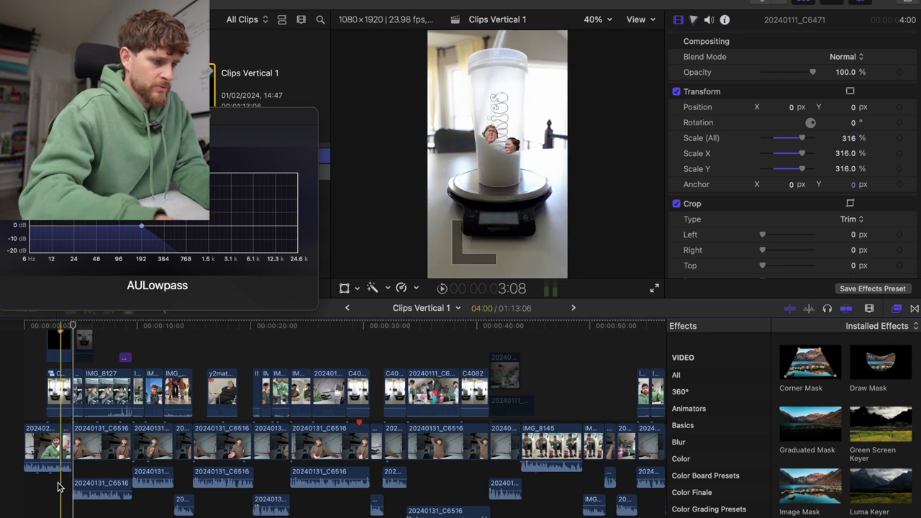
pyautogui.press('super+equal')
pyautogui.moveTo(69, 468); pyautogui.dragTo(69, 463)
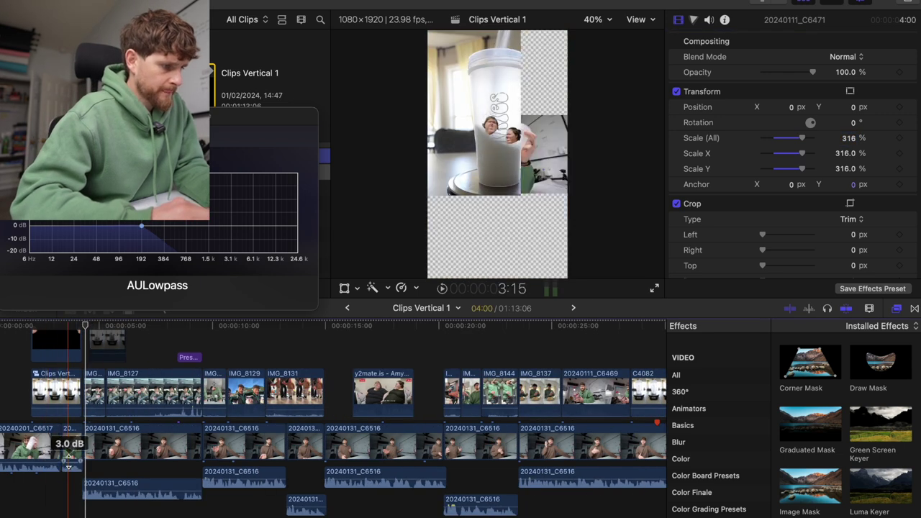
pyautogui.click(42, 467)
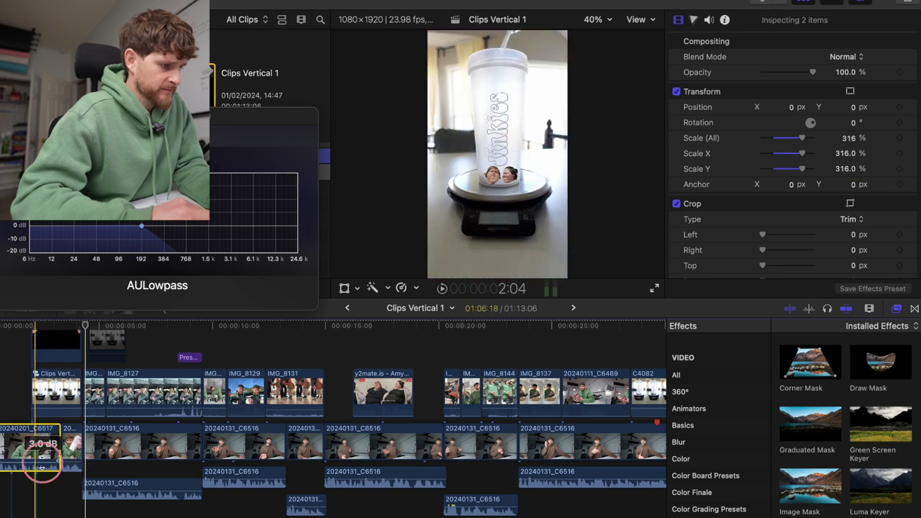
pyautogui.click(23, 489)
pyautogui.press('space')
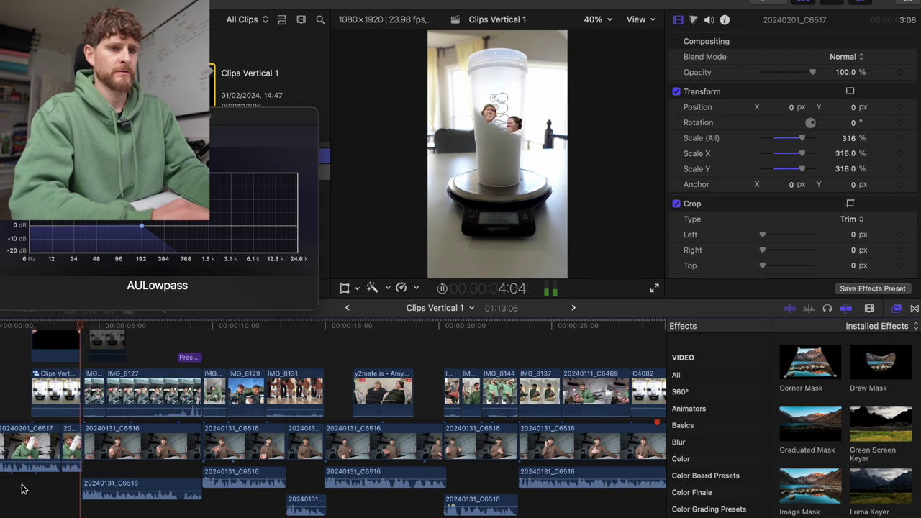
# Open the 1080.mp4 export settings for the Clips Vertical 1 project
pyautogui.press('super+e')
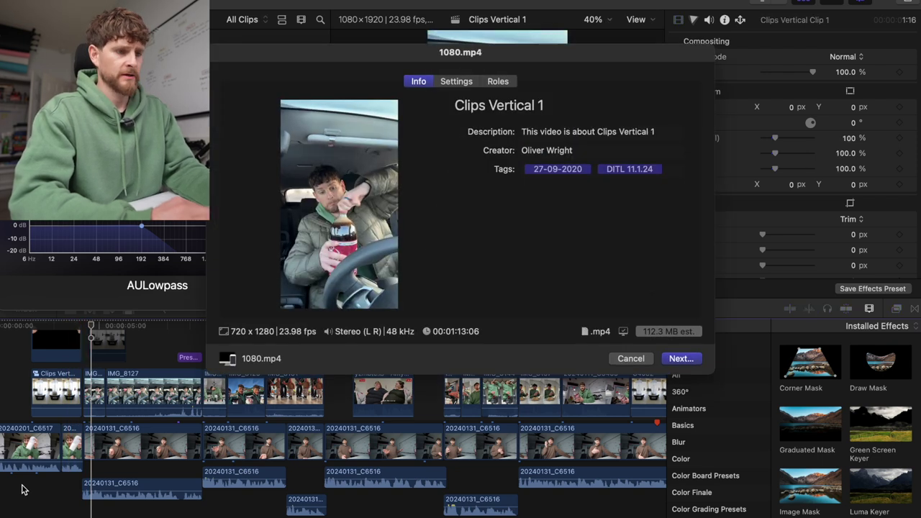